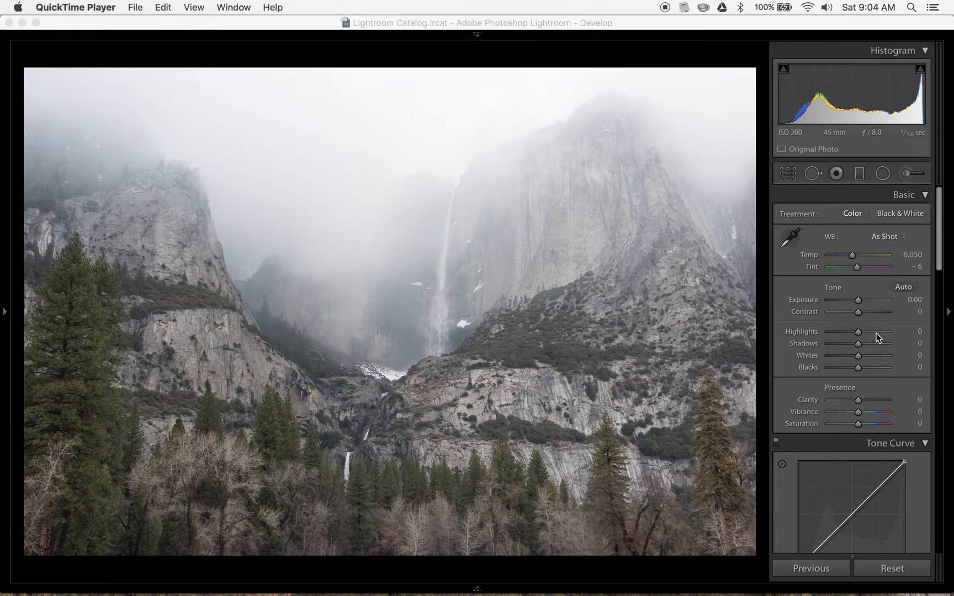
Enable profile corrections and chromatic aberration removal in the photo's lens corrections
{"action": "scroll", "coordinate": [876, 333], "scroll_direction": "down", "scroll_amount": 10}
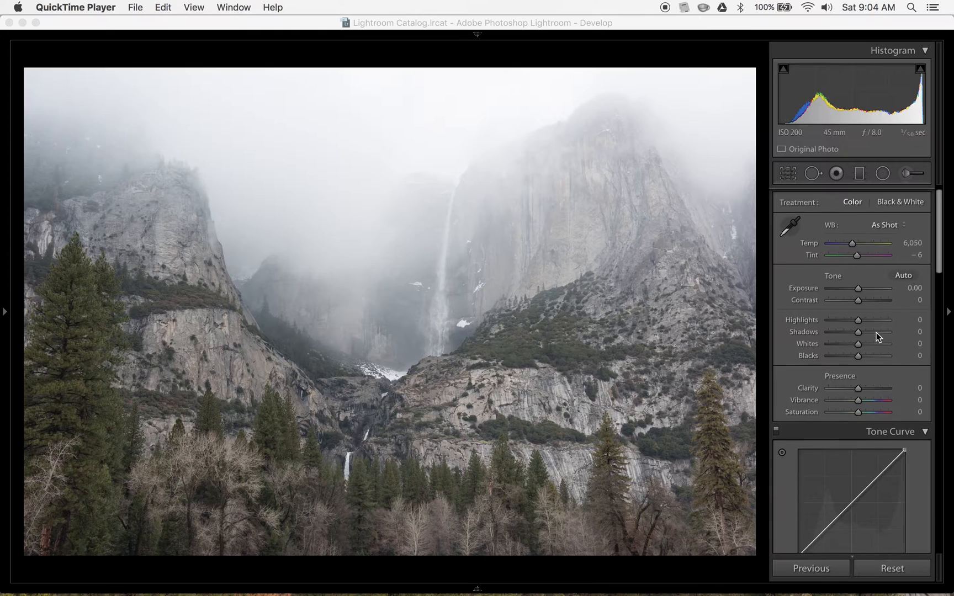
{"action": "scroll", "coordinate": [876, 332], "scroll_direction": "down", "scroll_amount": 2}
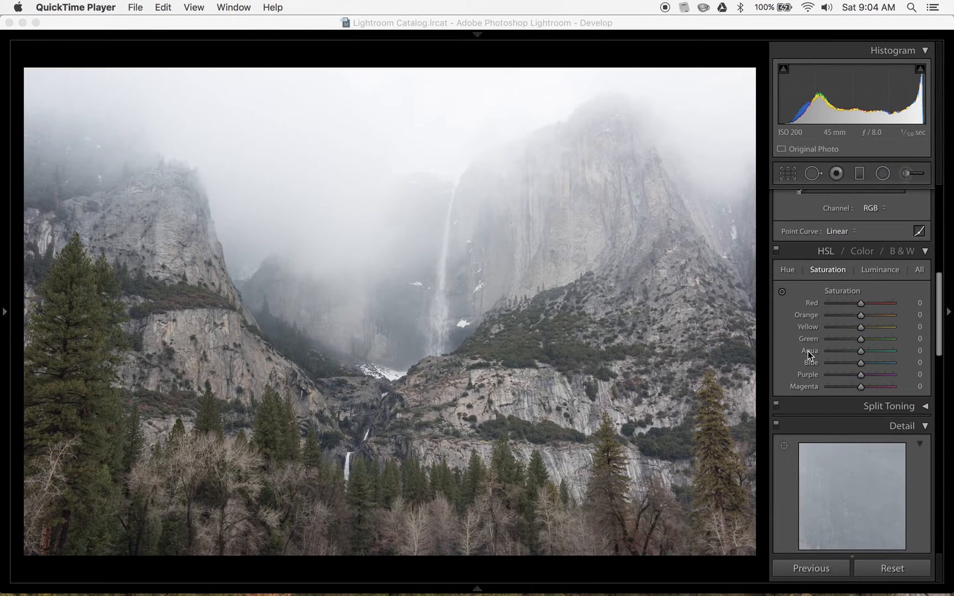
{"action": "scroll", "coordinate": [835, 300], "scroll_direction": "down", "scroll_amount": 1}
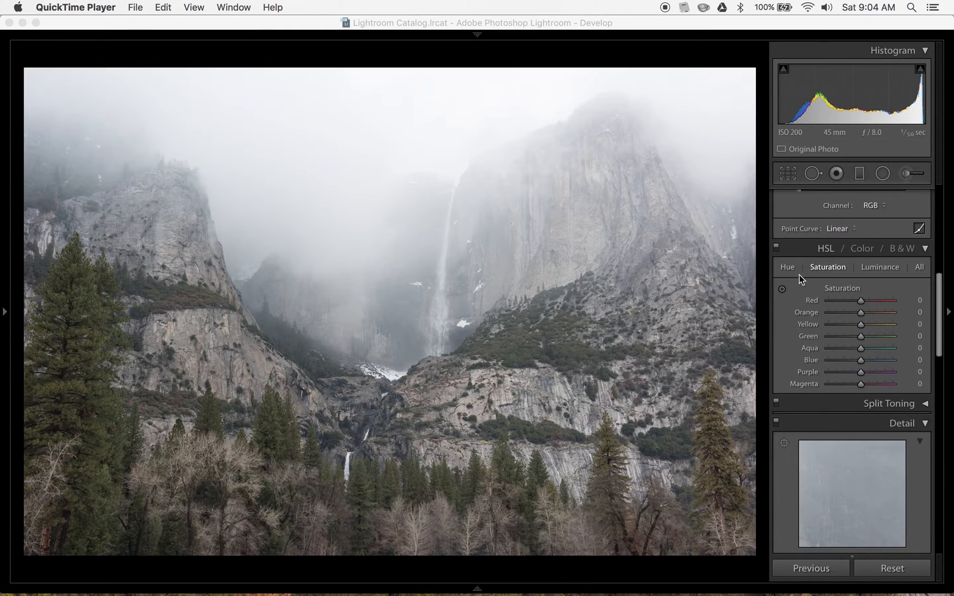
{"action": "left_click", "coordinate": [765, 253]}
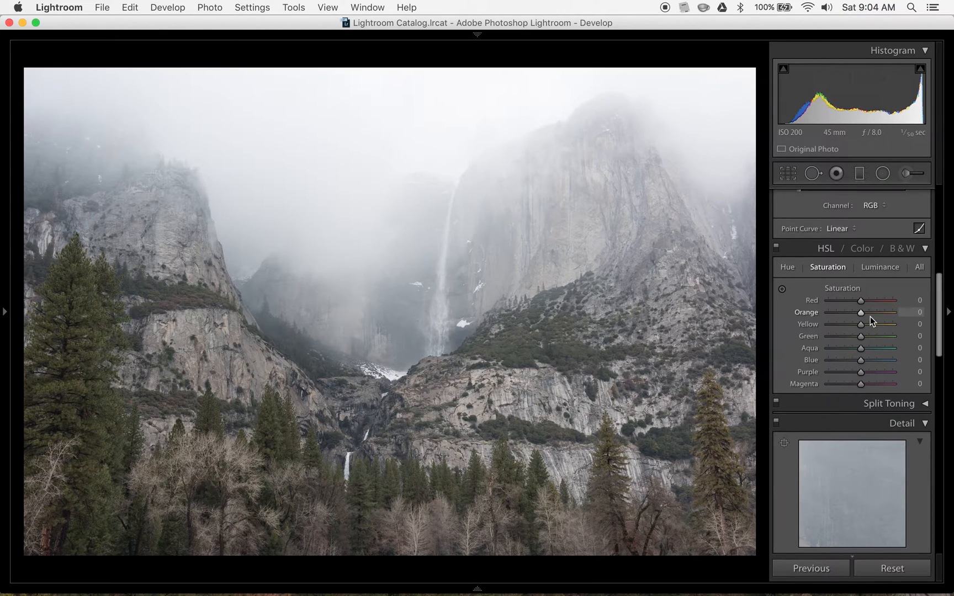
{"action": "scroll", "coordinate": [869, 315], "scroll_direction": "down", "scroll_amount": 15}
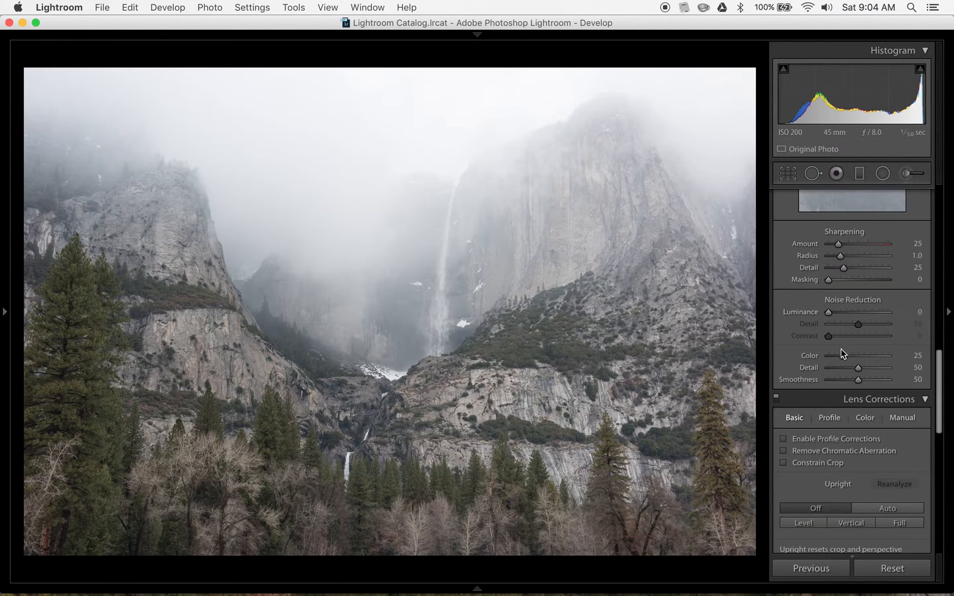
{"action": "left_click", "coordinate": [824, 440]}
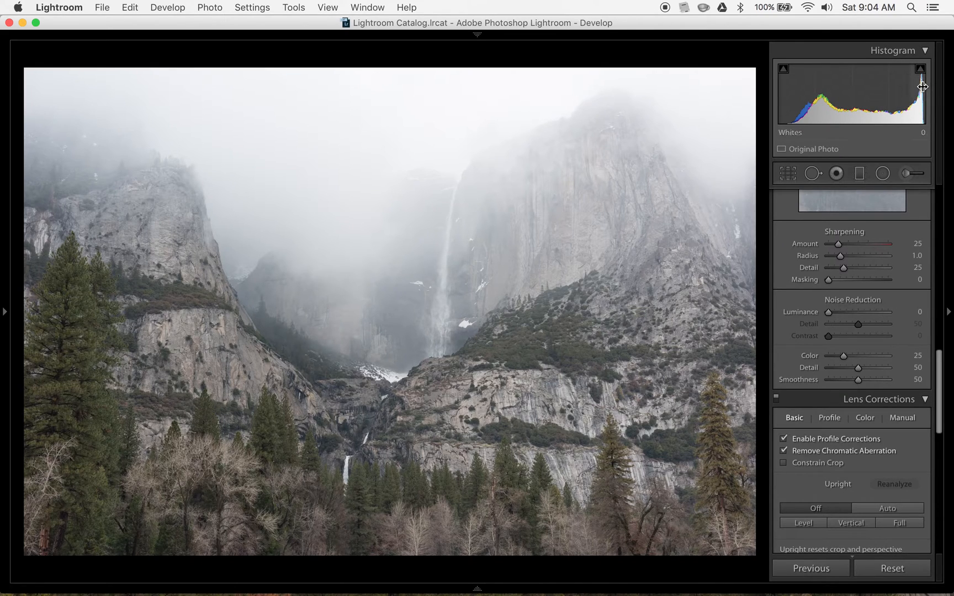
Try lowering the Whites to -100, and reset them to their default
{"action": "left_click_drag", "start_coordinate": [922, 86], "coordinate": [921, 86]}
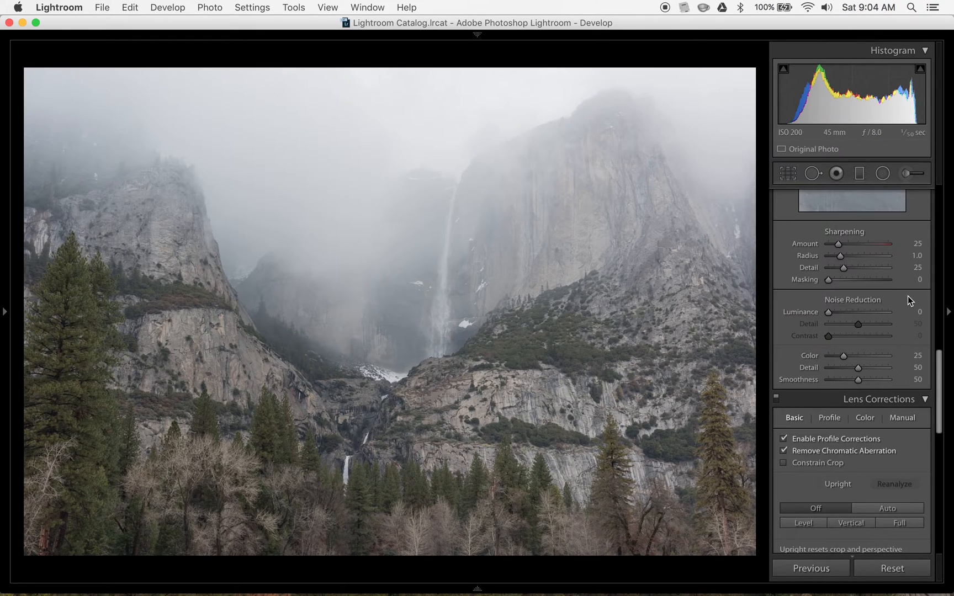
{"action": "scroll", "coordinate": [907, 296], "scroll_direction": "up", "scroll_amount": 10}
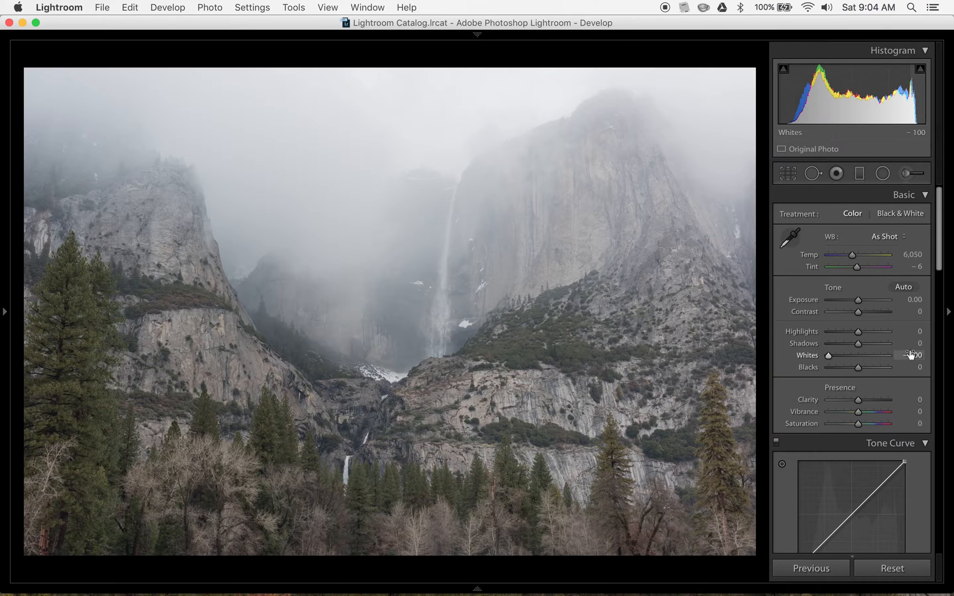
{"action": "double_click", "coordinate": [809, 355]}
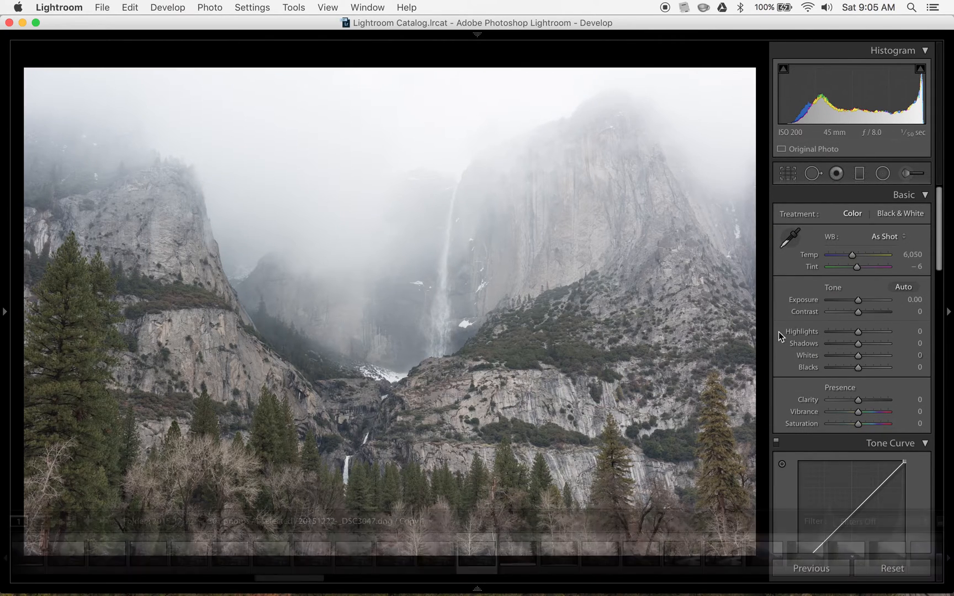
Lower the Highlights to -100 to recover detail in the bright clouds
{"action": "left_click_drag", "start_coordinate": [778, 332], "coordinate": [754, 330]}
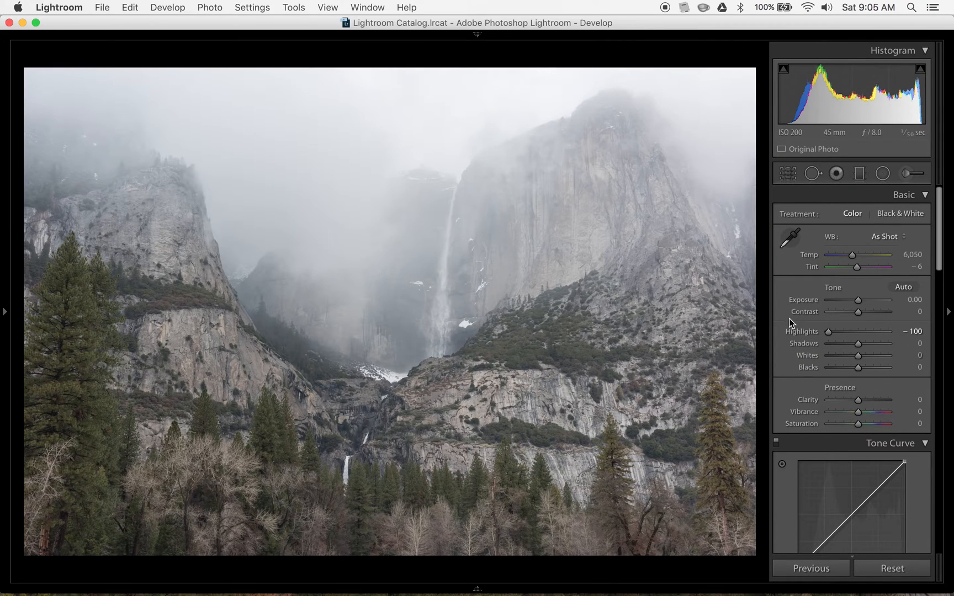
{"action": "double_click", "coordinate": [800, 331]}
{"action": "left_click_drag", "start_coordinate": [858, 332], "coordinate": [755, 336]}
Try adjusting the Shadows and Whites, and reset both to their defaults
{"action": "mouse_move", "coordinate": [868, 347]}
{"action": "left_mouse_down"}
{"action": "mouse_move", "coordinate": [894, 345]}
{"action": "mouse_move", "coordinate": [845, 360]}
{"action": "mouse_move", "coordinate": [882, 358]}
{"action": "left_mouse_up"}
{"action": "double_click", "coordinate": [811, 343]}
{"action": "double_click", "coordinate": [812, 355]}
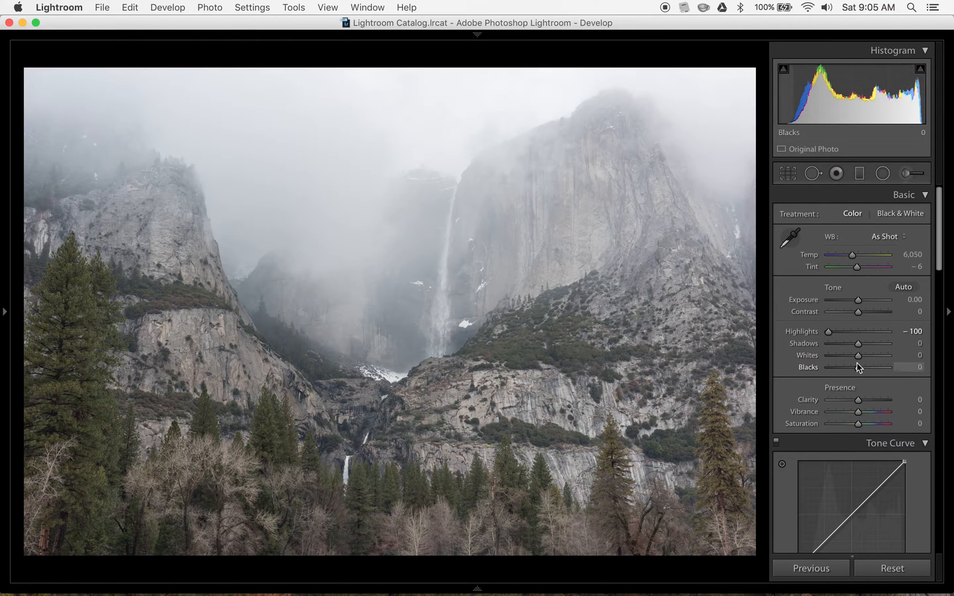
Raise the Whites to +25, and try the Blacks at -30 before resetting them to 0
{"action": "left_click_drag", "start_coordinate": [857, 357], "coordinate": [848, 375]}
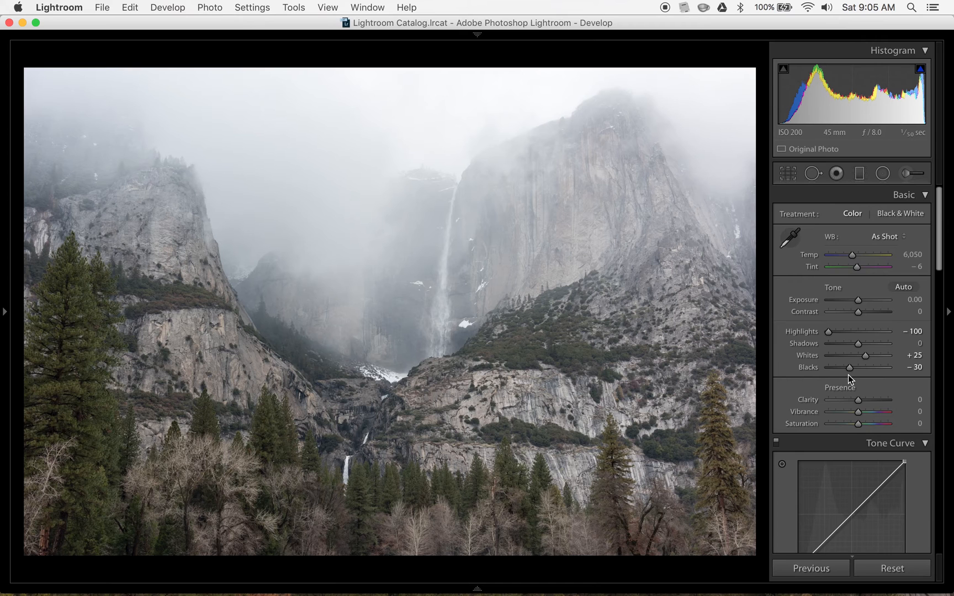
{"action": "double_click", "coordinate": [809, 368]}
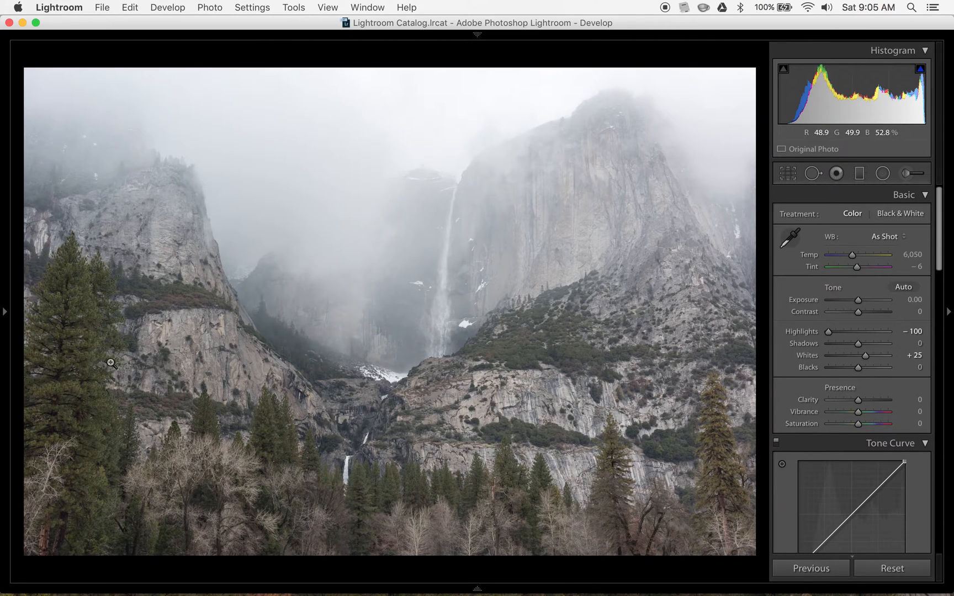
{"action": "left_click", "coordinate": [85, 368]}
{"action": "left_click", "coordinate": [622, 409]}
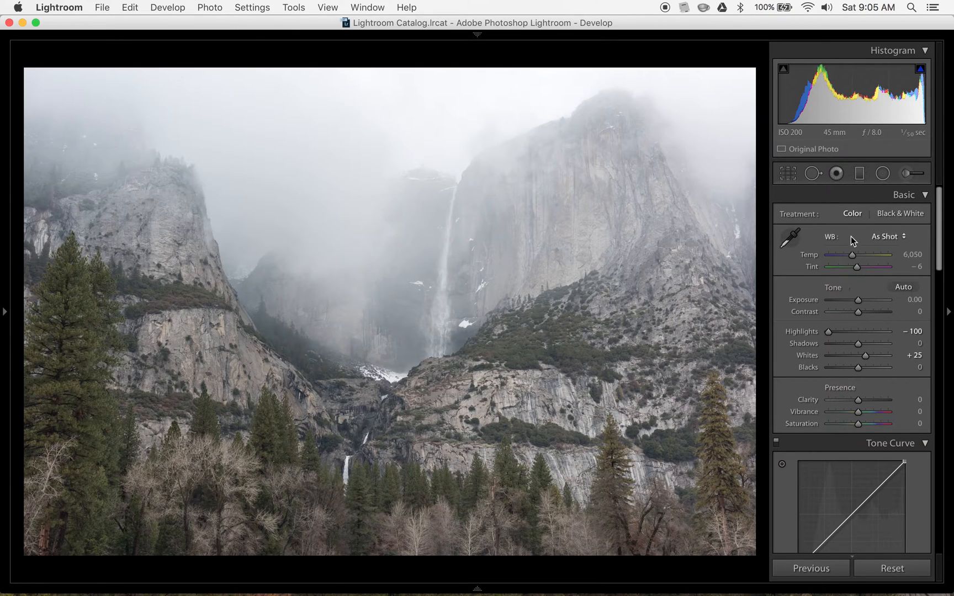
Sample a neutral white balance from the rock just below the snow patch, and set the Shadows to +35
{"action": "left_click", "coordinate": [784, 237]}
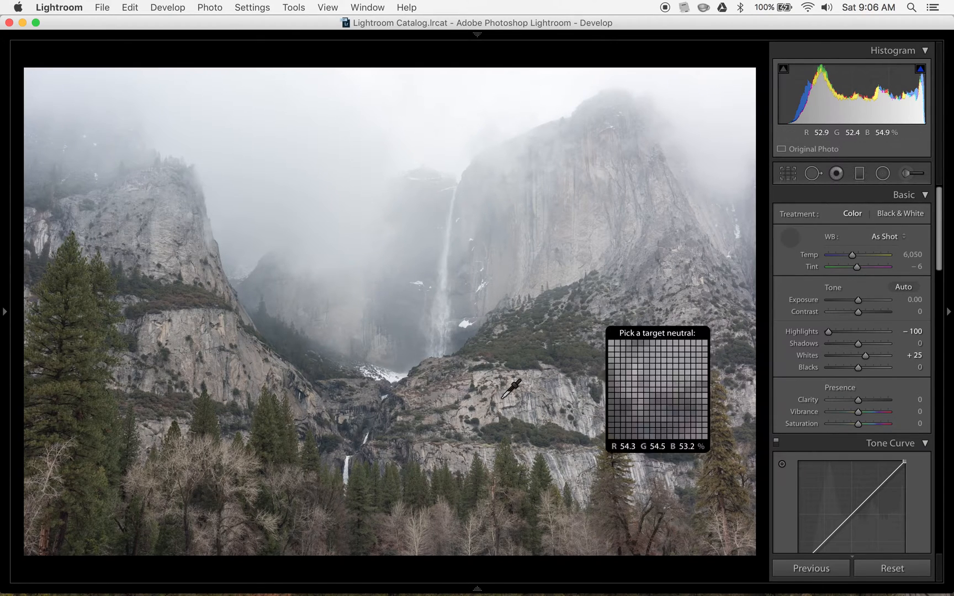
{"action": "left_click", "coordinate": [391, 380]}
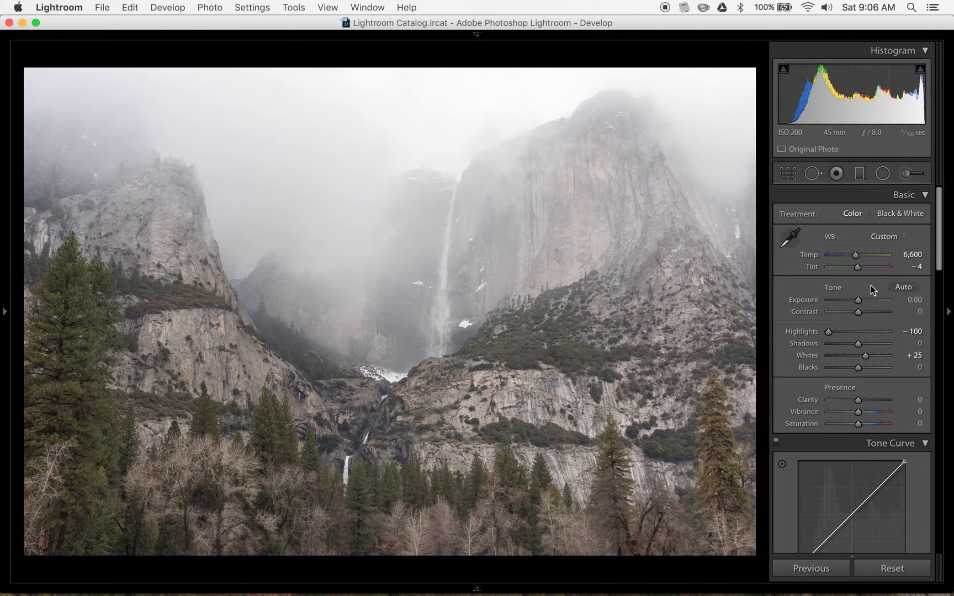
{"action": "left_click_drag", "start_coordinate": [858, 343], "coordinate": [868, 344]}
{"action": "left_click", "coordinate": [898, 342]}
{"action": "type", "text": "35"}
{"action": "key", "text": "Return"}
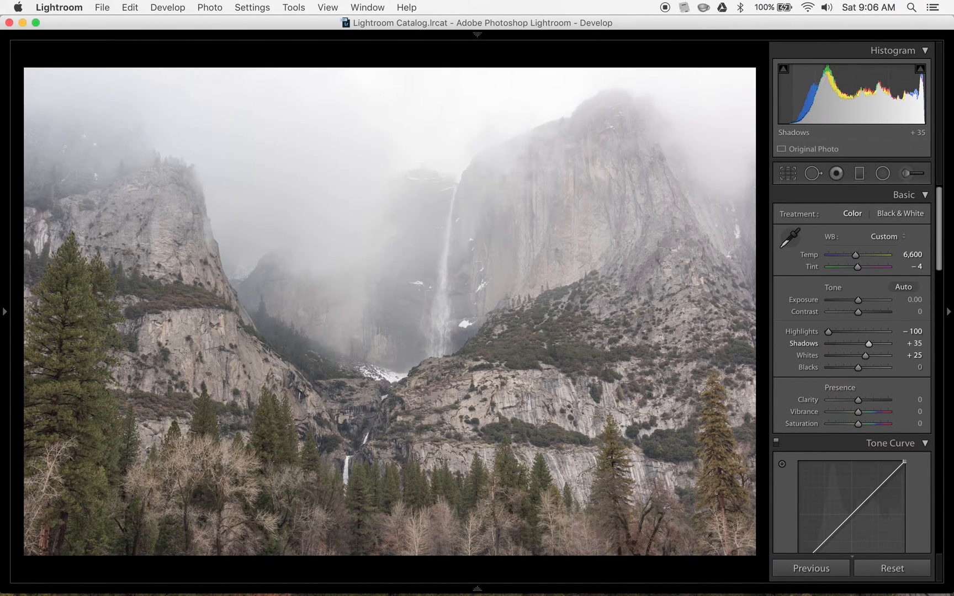
Inspect the cliff and slope up close, and try the Contrast at +23 before resetting it
{"action": "left_click", "coordinate": [560, 245]}
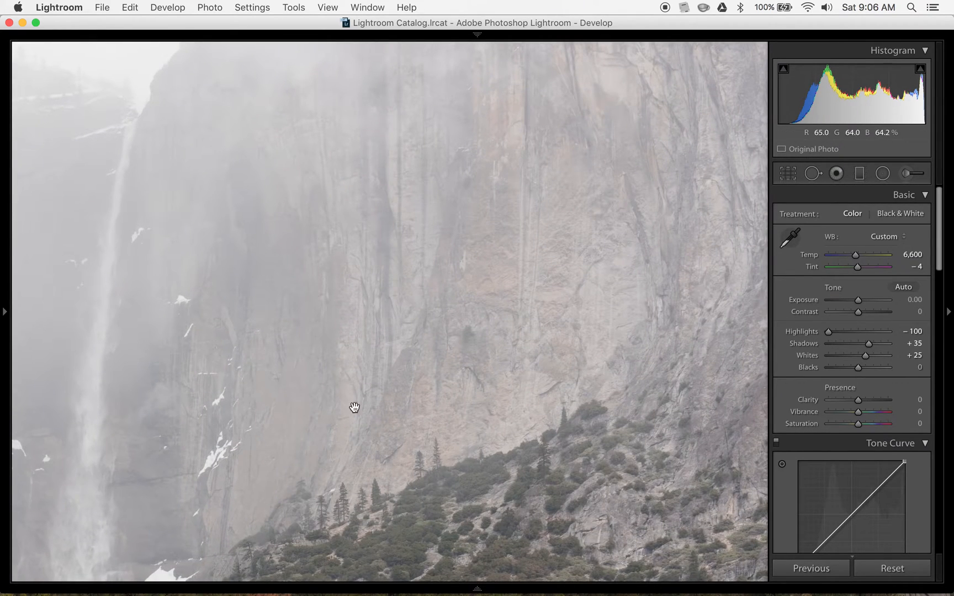
{"action": "scroll", "coordinate": [370, 428], "scroll_direction": "down", "scroll_amount": 5}
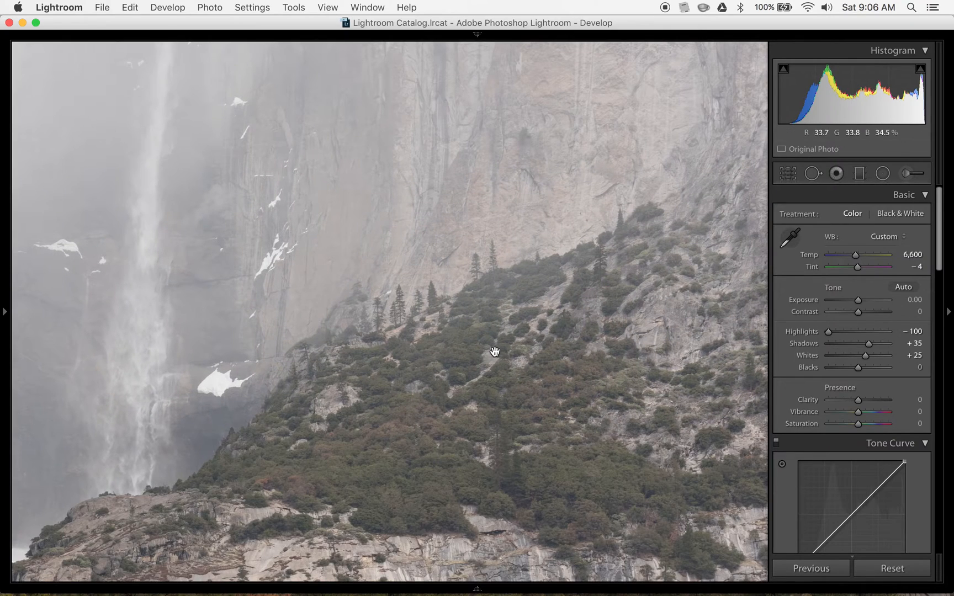
{"action": "left_click", "coordinate": [494, 351]}
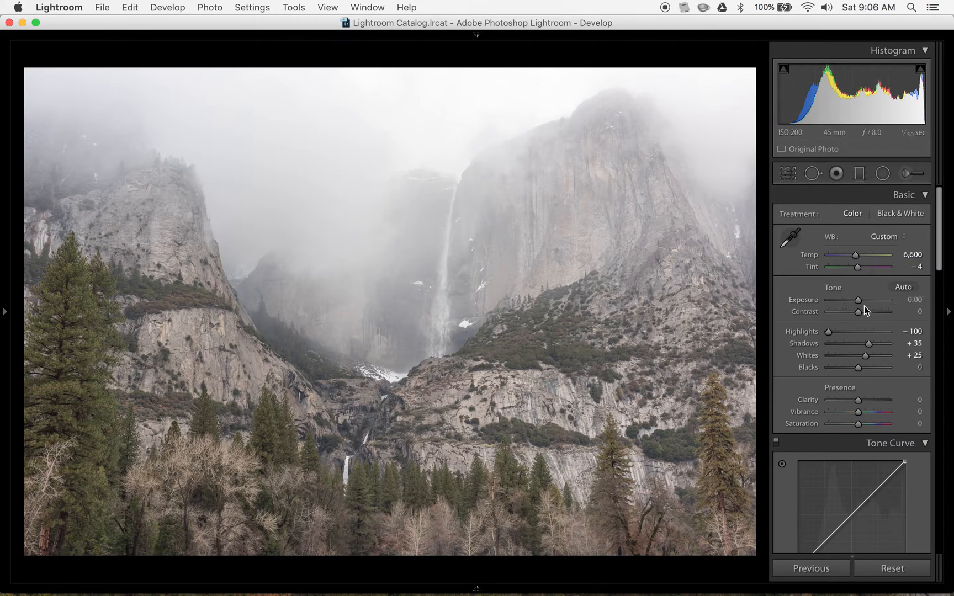
{"action": "left_click_drag", "start_coordinate": [857, 312], "coordinate": [864, 311]}
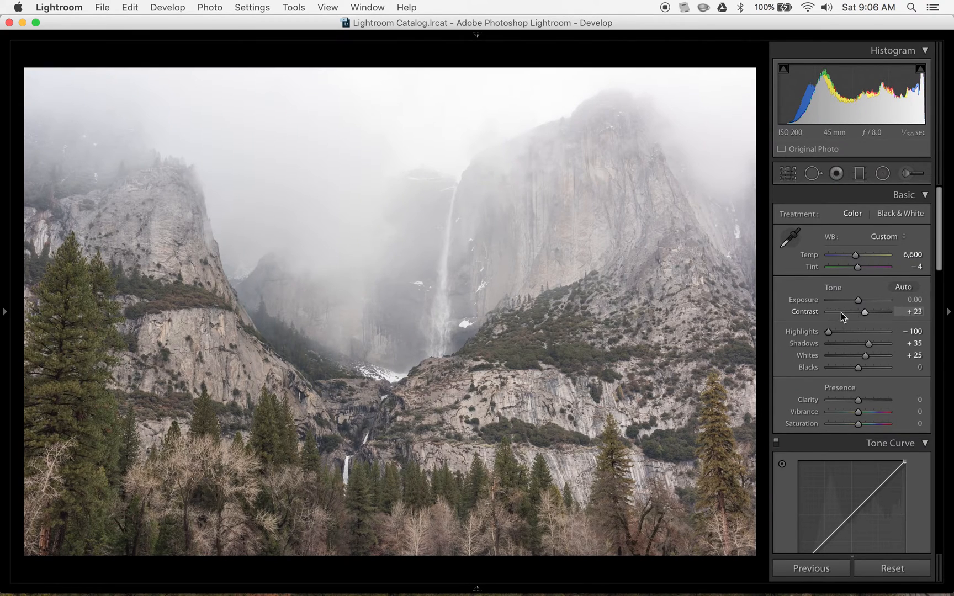
{"action": "double_click", "coordinate": [805, 313]}
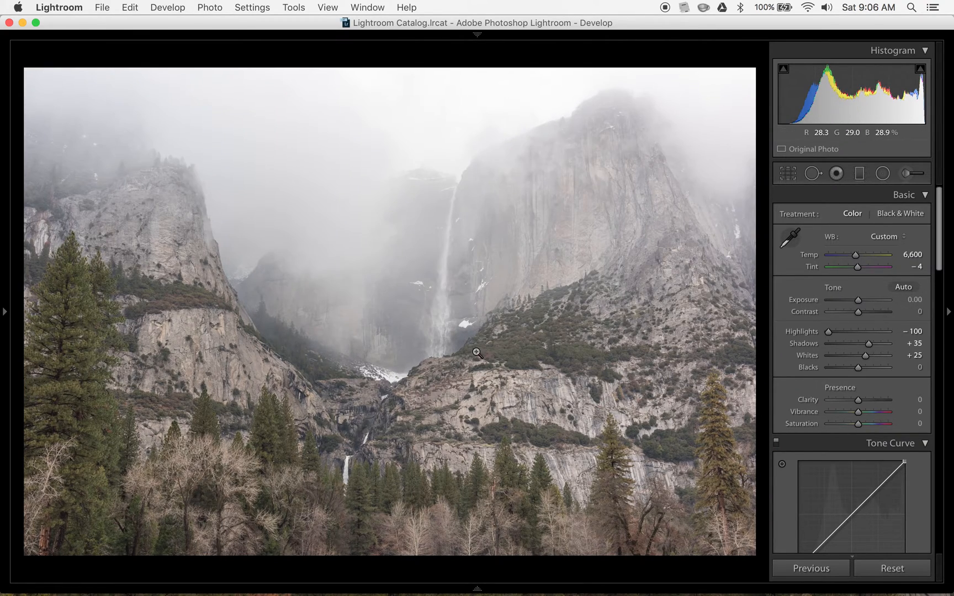
Examine the enlarged photo for detail and tonality, from the tall pine across the cliffs and lower waterfalls to the rocky slope
{"action": "left_click", "coordinate": [80, 251]}
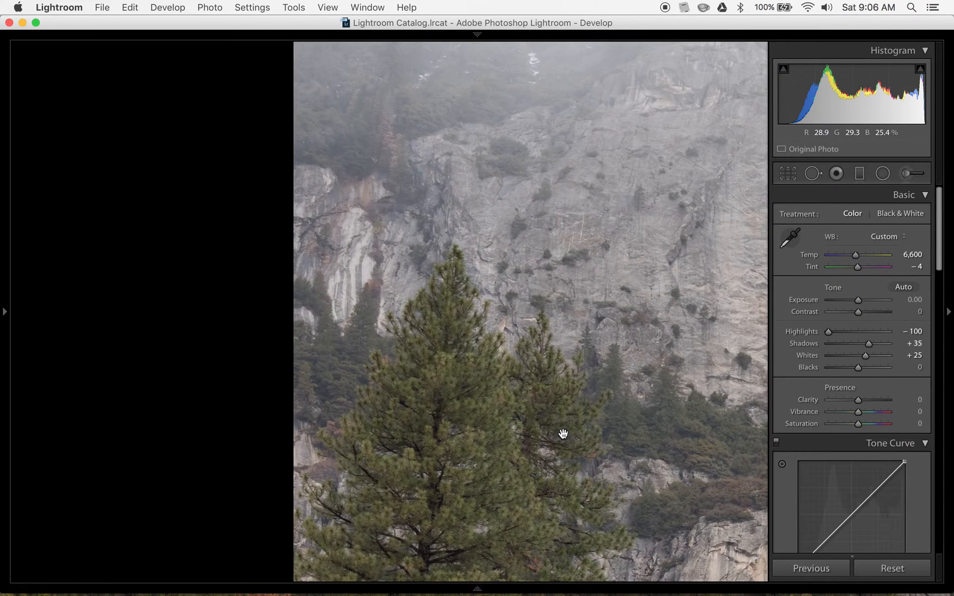
{"action": "left_click_drag", "start_coordinate": [638, 324], "coordinate": [338, 327]}
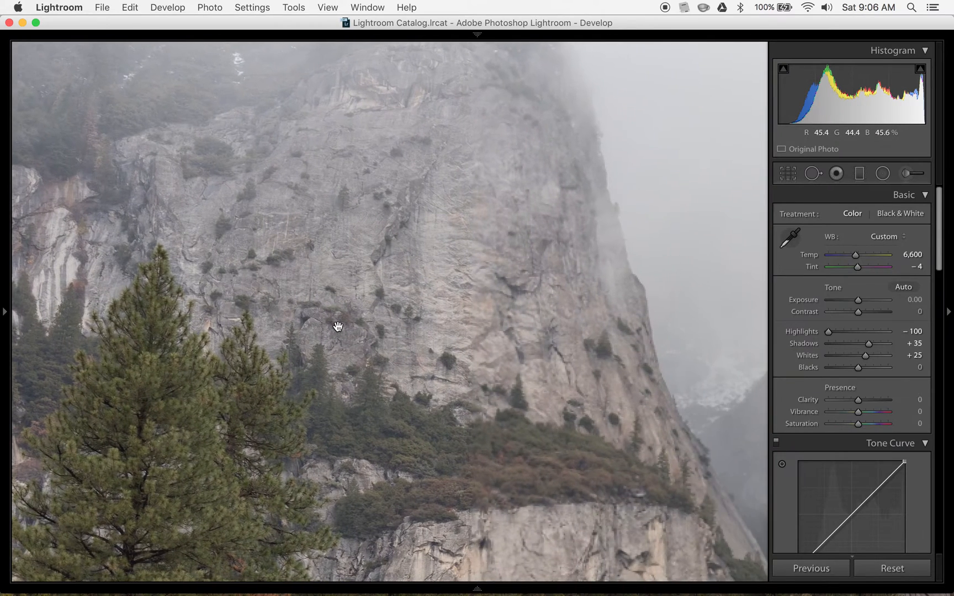
{"action": "left_click_drag", "start_coordinate": [671, 320], "coordinate": [440, 155]}
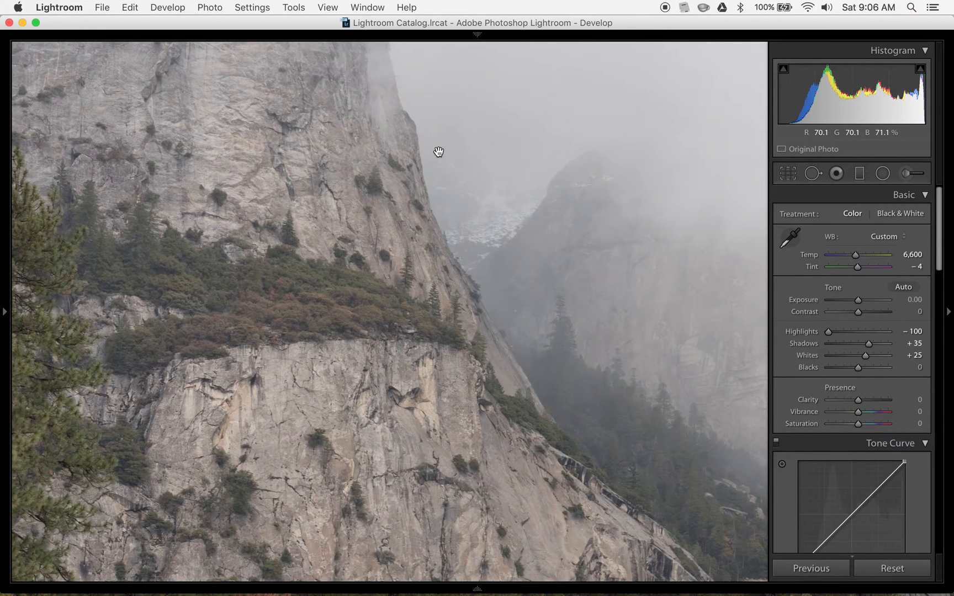
{"action": "left_click_drag", "start_coordinate": [511, 386], "coordinate": [390, 202]}
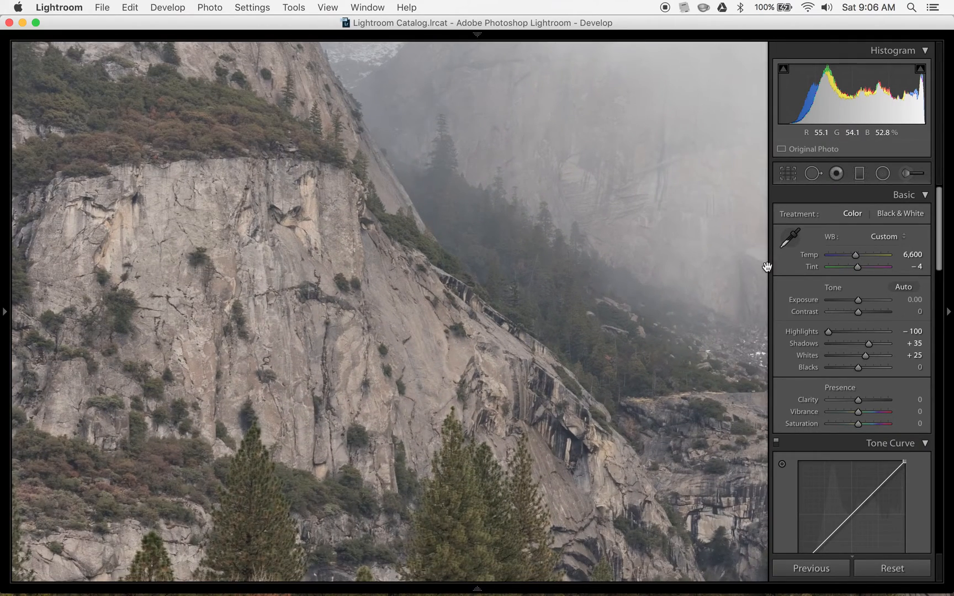
{"action": "left_click_drag", "start_coordinate": [514, 492], "coordinate": [444, 316]}
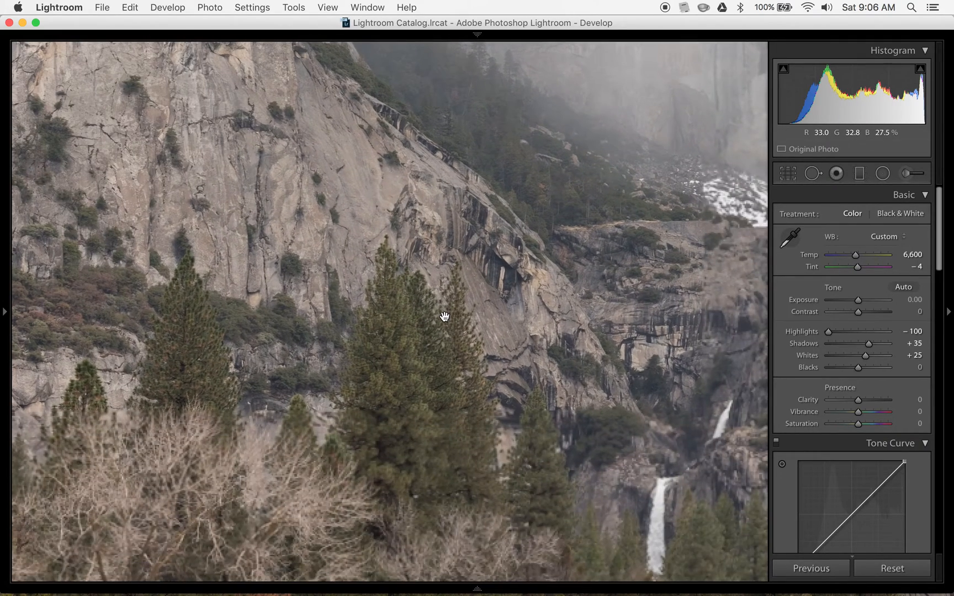
{"action": "left_click_drag", "start_coordinate": [592, 441], "coordinate": [319, 288]}
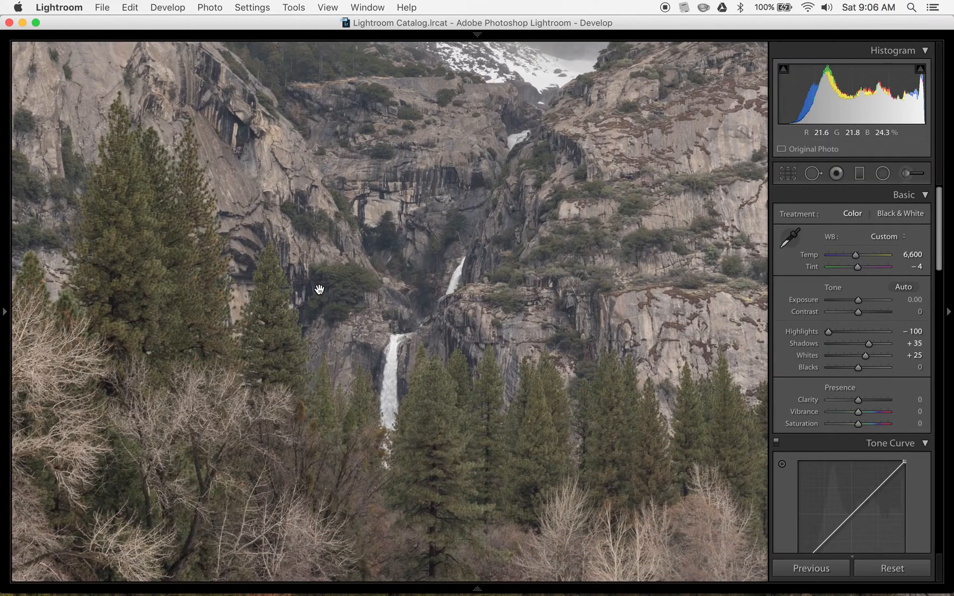
{"action": "left_click_drag", "start_coordinate": [579, 279], "coordinate": [396, 398]}
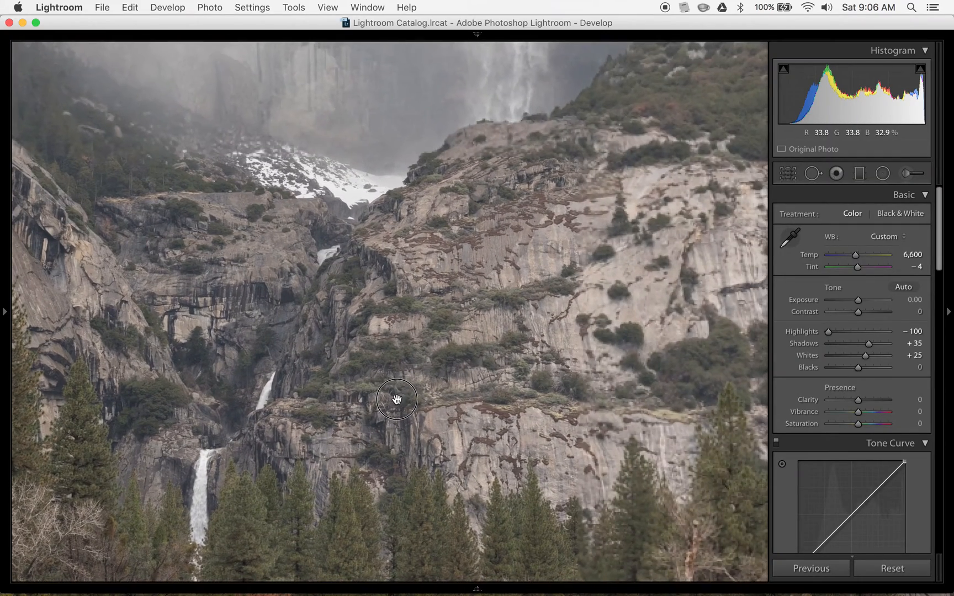
{"action": "left_click_drag", "start_coordinate": [593, 478], "coordinate": [350, 318]}
{"action": "left_click_drag", "start_coordinate": [633, 238], "coordinate": [301, 420]}
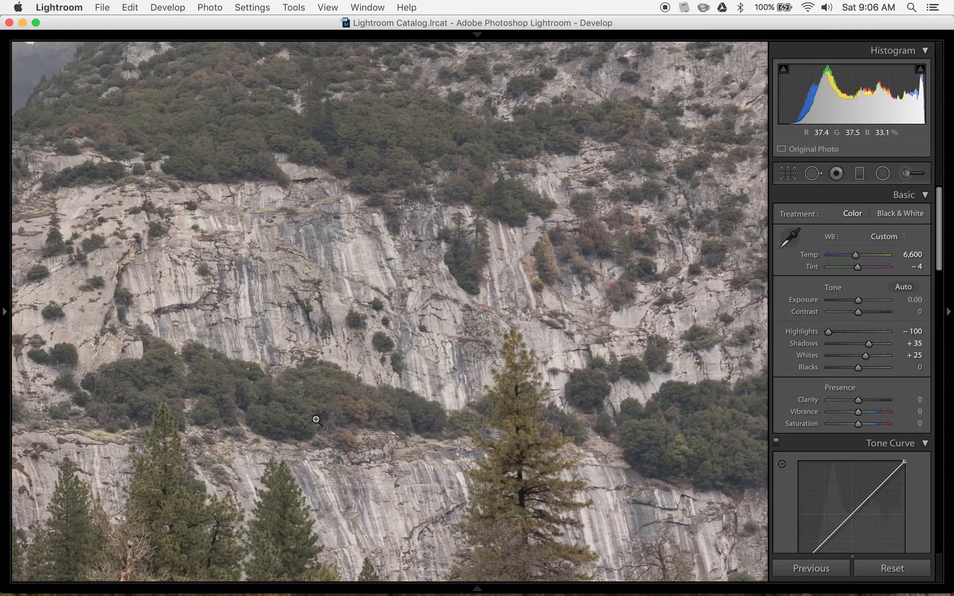
{"action": "left_click", "coordinate": [315, 419]}
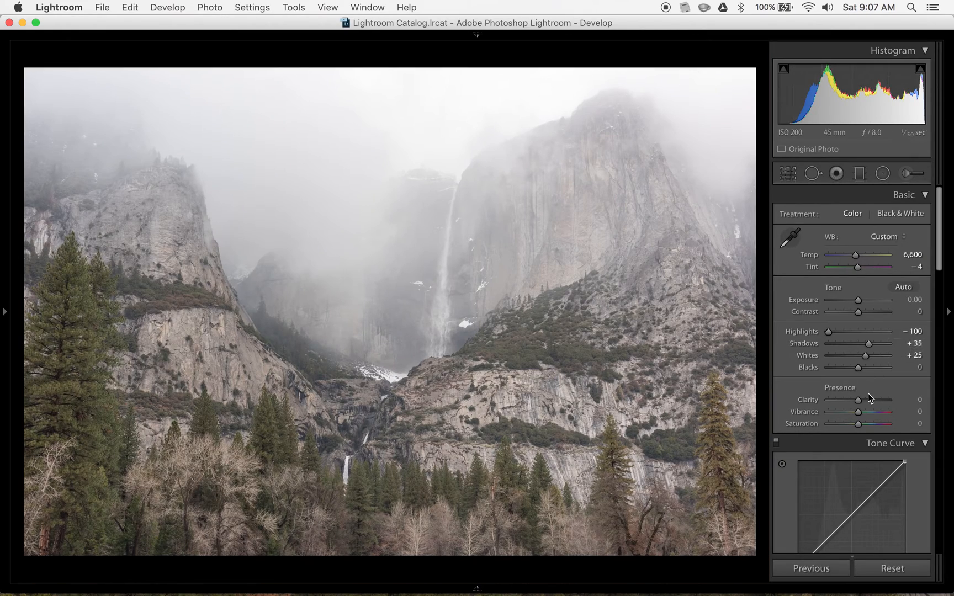
Try different Vibrance amounts, reset the adjustment, and set the Vibrance to +35
{"action": "left_click", "coordinate": [869, 412]}
{"action": "left_click_drag", "start_coordinate": [869, 413], "coordinate": [773, 424]}
{"action": "double_click", "coordinate": [808, 411]}
{"action": "left_click", "coordinate": [905, 411]}
{"action": "type", "text": "35"}
{"action": "key", "text": "Return"}
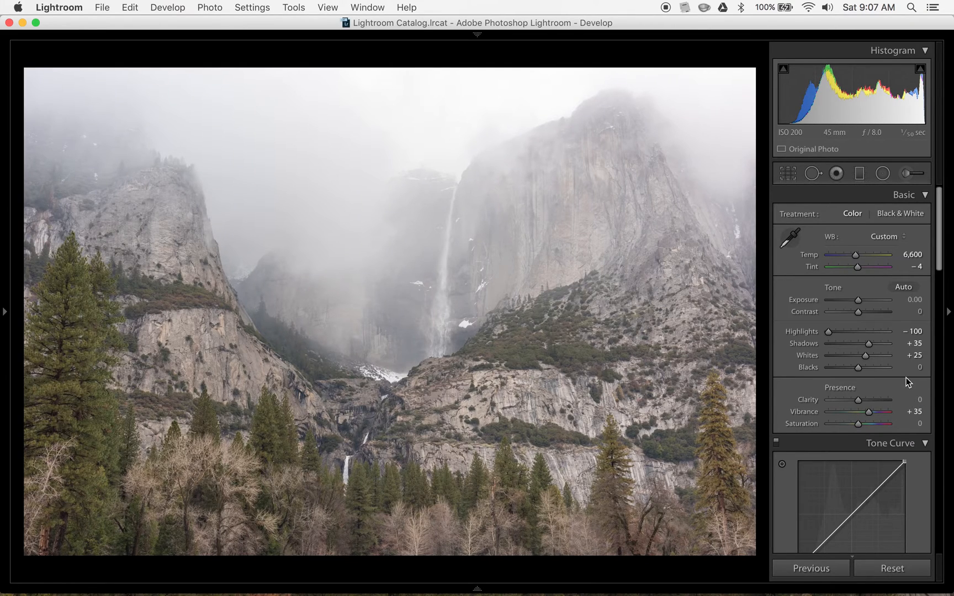
Try the "1. TINT 81A Warming" user preset on the photo, and undo it
{"action": "left_click", "coordinate": [4, 271]}
{"action": "left_click", "coordinate": [115, 403]}
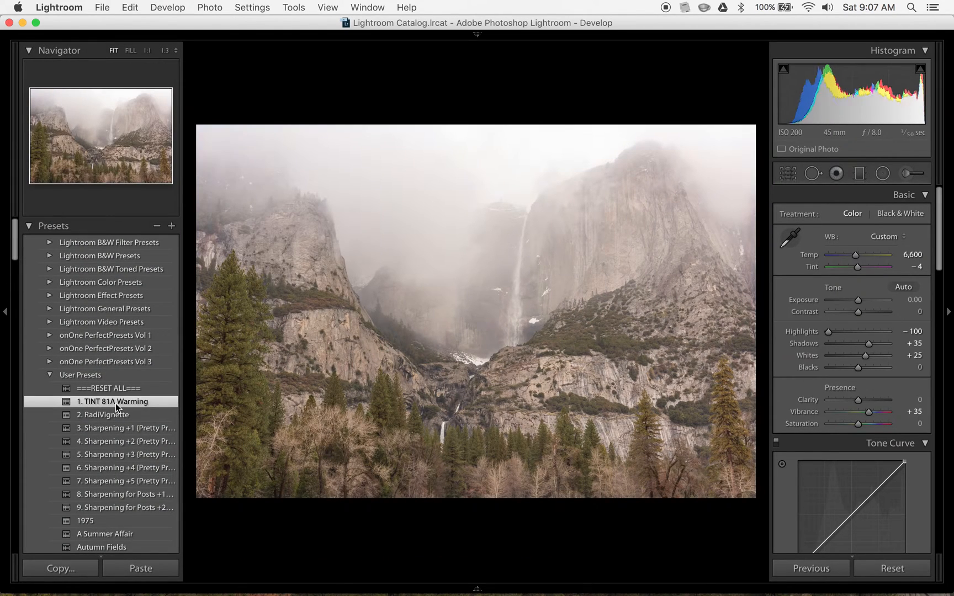
{"action": "left_click", "coordinate": [4, 388]}
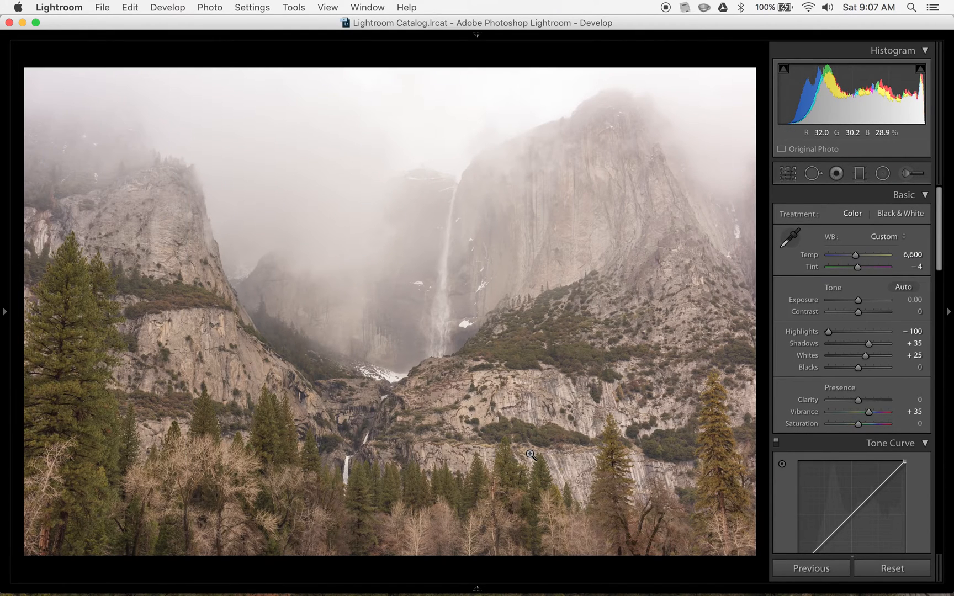
{"action": "key", "text": "super+z"}
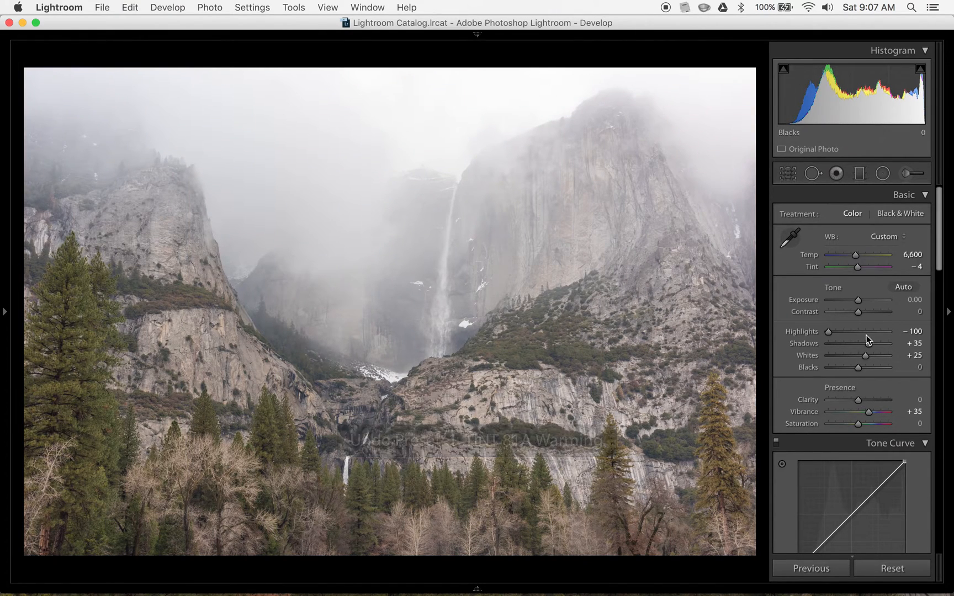
Try the Blacks at −19 and reset them, and lower the overall Exposure to −0.20
{"action": "mouse_move", "coordinate": [858, 367]}
{"action": "left_mouse_down"}
{"action": "mouse_move", "coordinate": [846, 367]}
{"action": "mouse_move", "coordinate": [866, 366]}
{"action": "mouse_move", "coordinate": [852, 364]}
{"action": "left_mouse_up"}
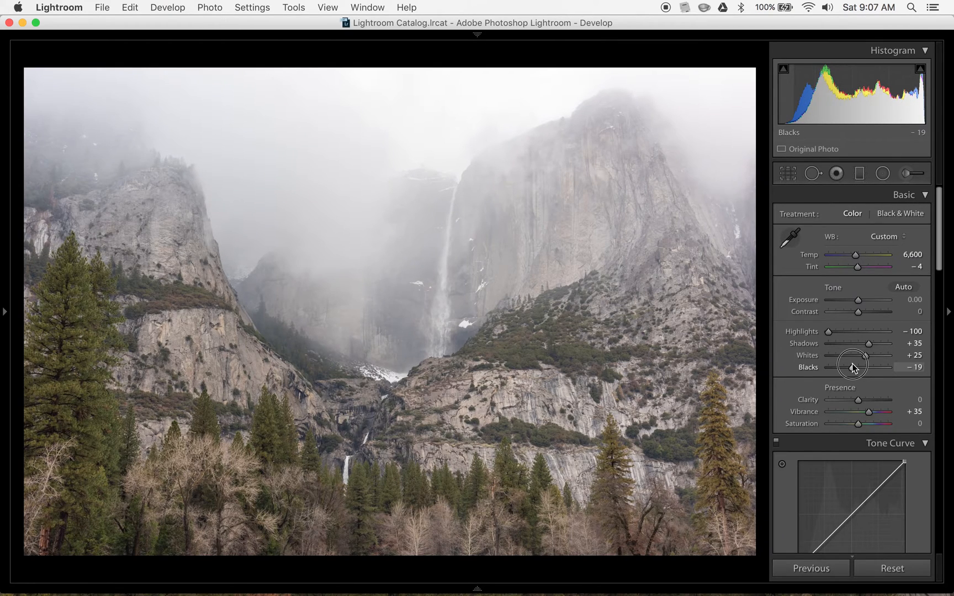
{"action": "double_click", "coordinate": [809, 367]}
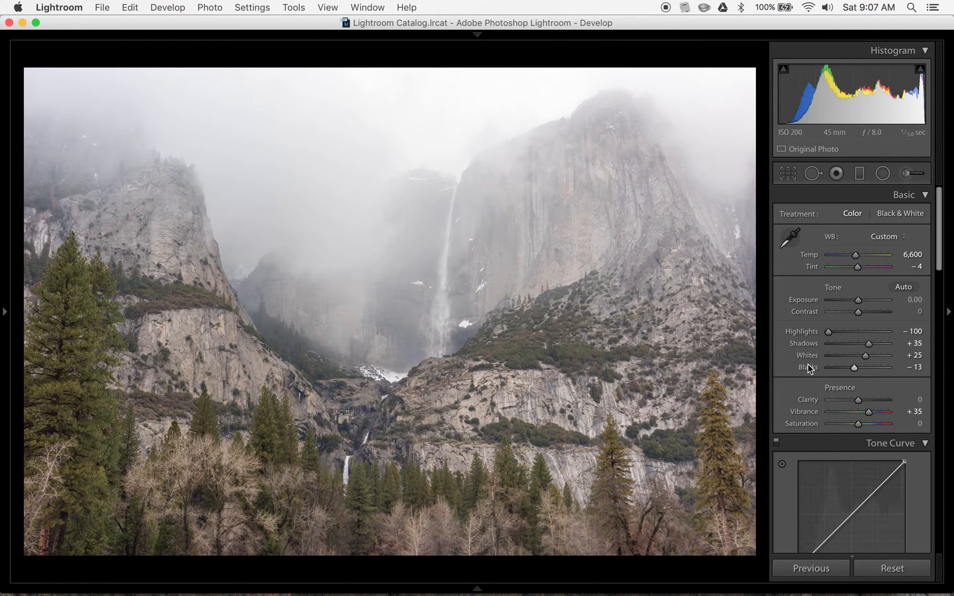
{"action": "left_click", "coordinate": [809, 302]}
{"action": "key", "text": "minus"}
{"action": "key", "text": "minus"}
{"action": "key", "text": "minus"}
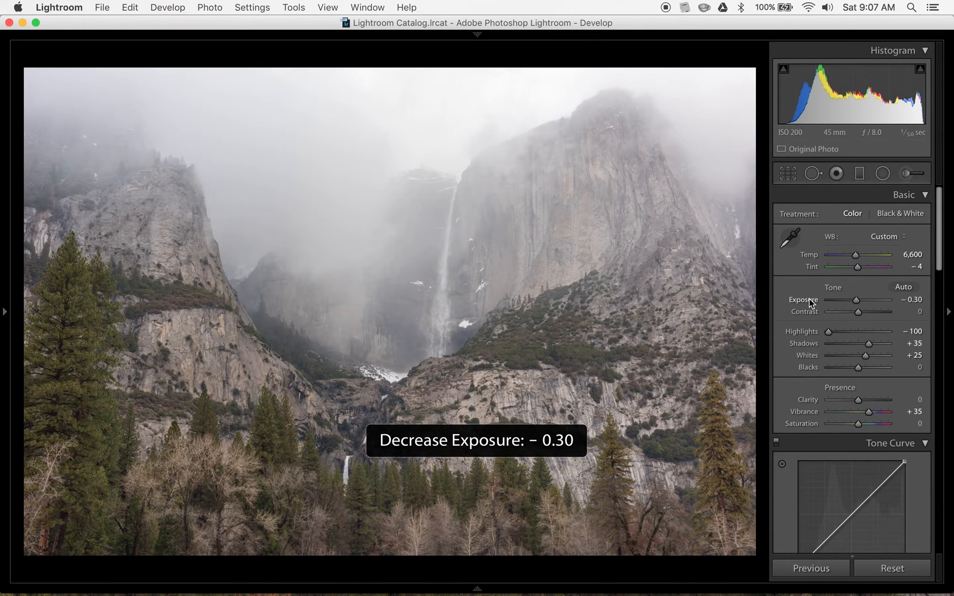
{"action": "key", "text": "equal"}
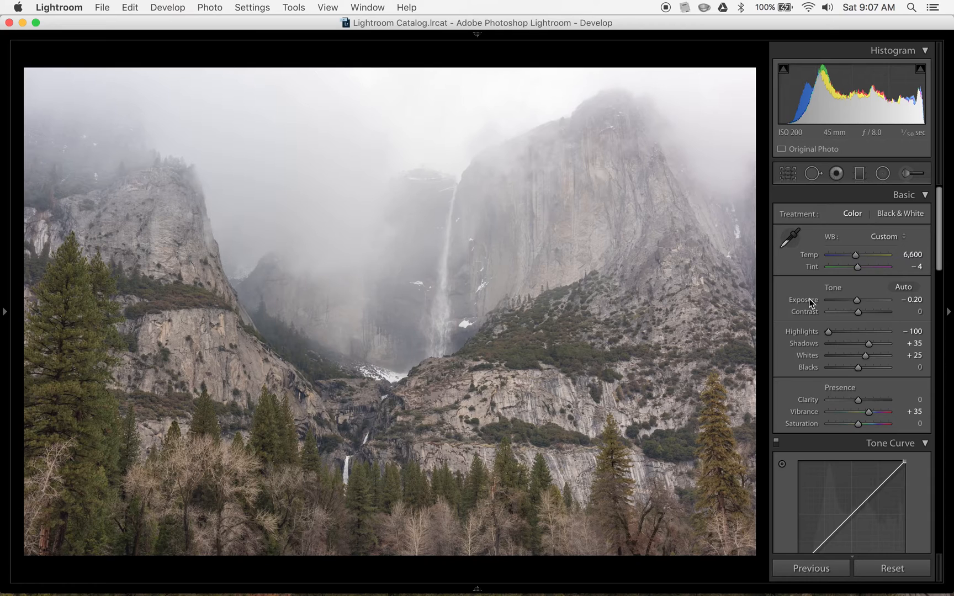
Set the Sharpening Amount to 75 and the Luminance noise reduction to 20
{"action": "scroll", "coordinate": [814, 296], "scroll_direction": "down", "scroll_amount": 10}
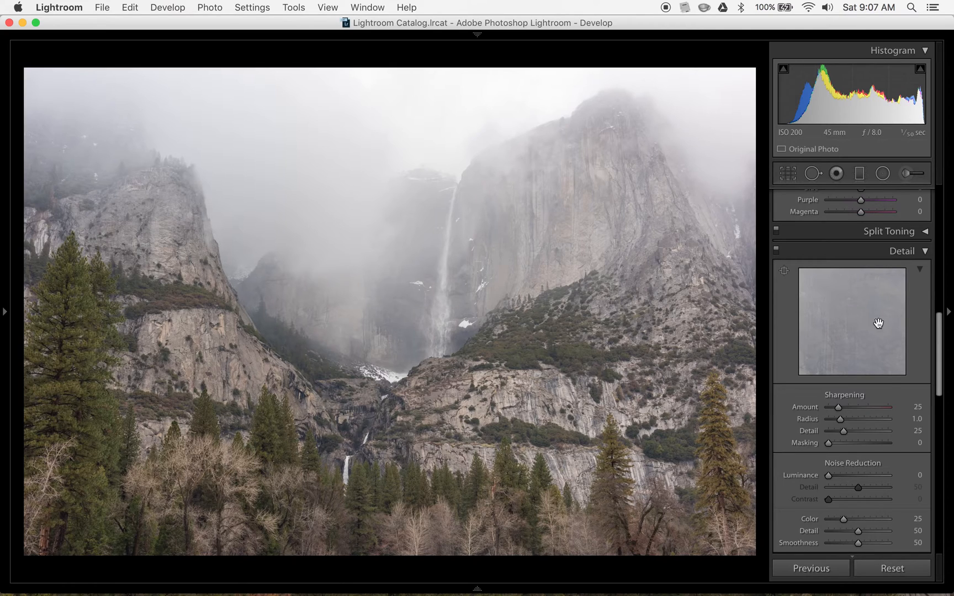
{"action": "left_click", "coordinate": [918, 406]}
{"action": "type", "text": "75"}
{"action": "key", "text": "Tab"}
{"action": "key", "text": "Tab"}
{"action": "key", "text": "Tab"}
{"action": "key", "text": "Tab"}
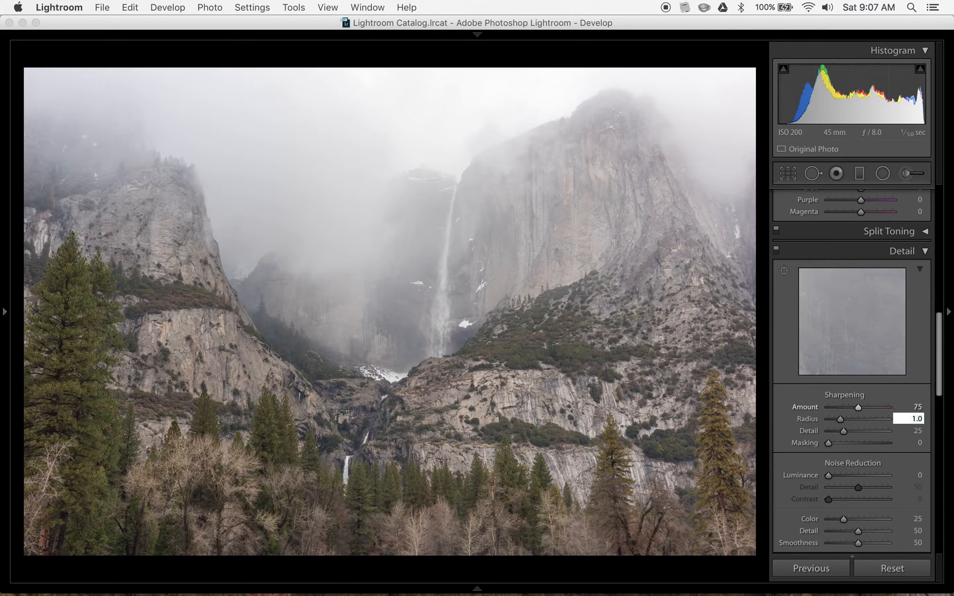
{"action": "type", "text": "20"}
{"action": "key", "text": "Return"}
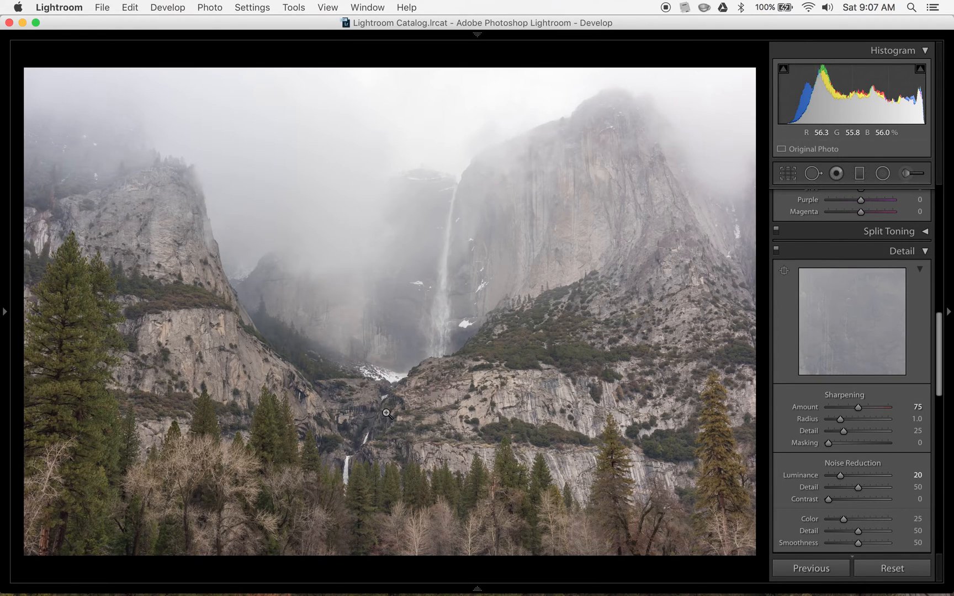
Check the sharpening and noise reduction up close on the waterfalls, the misty cliffs and the tall pine
{"action": "left_click", "coordinate": [409, 410]}
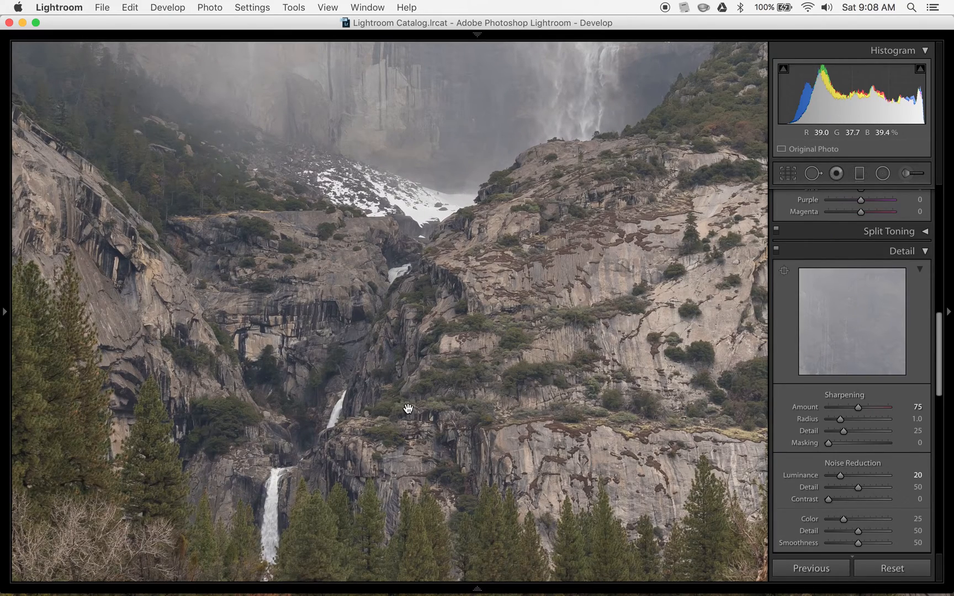
{"action": "scroll", "coordinate": [408, 407], "scroll_direction": "up", "scroll_amount": 5}
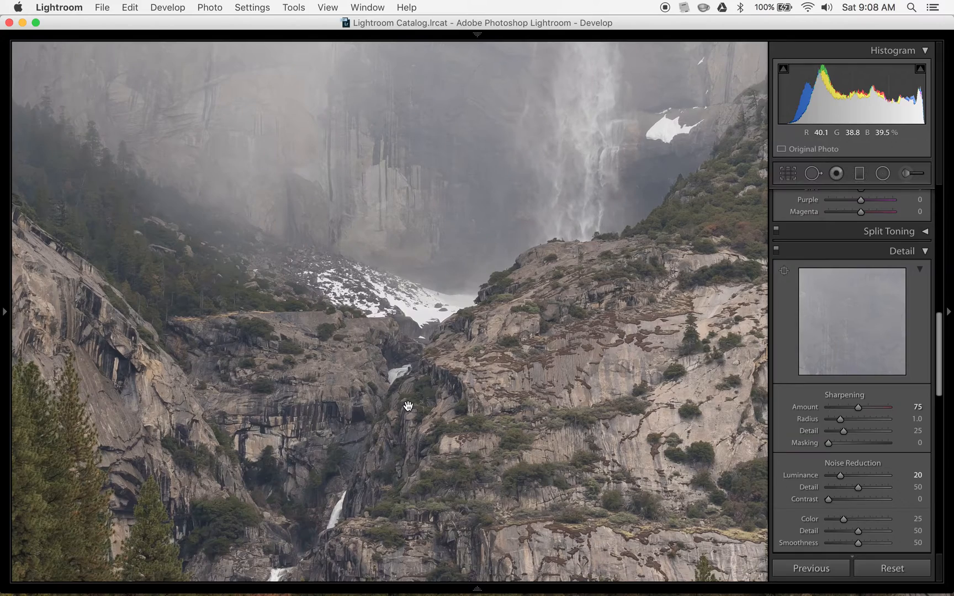
{"action": "scroll", "coordinate": [407, 406], "scroll_direction": "up", "scroll_amount": 6}
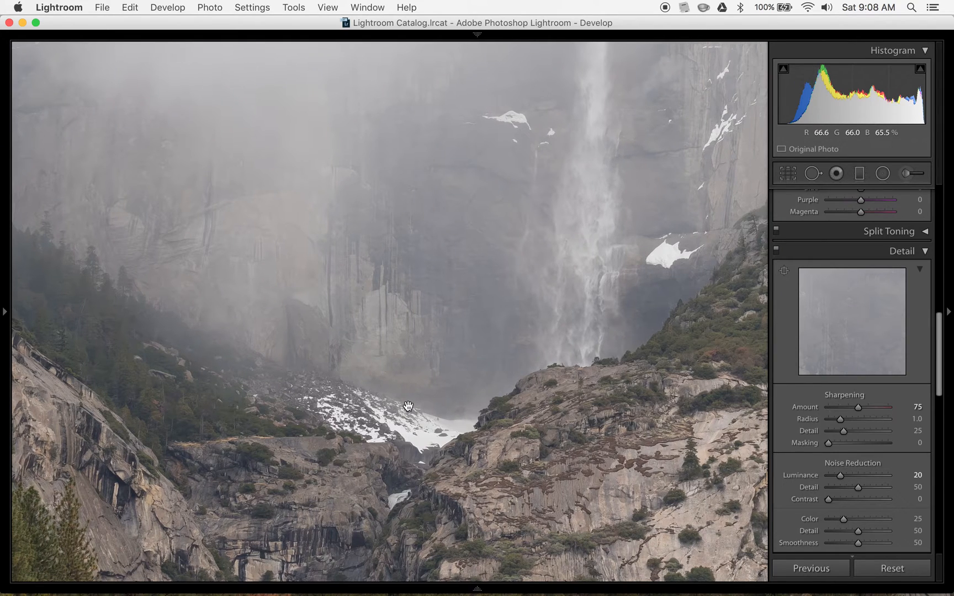
{"action": "scroll", "coordinate": [407, 407], "scroll_direction": "left", "scroll_amount": 6}
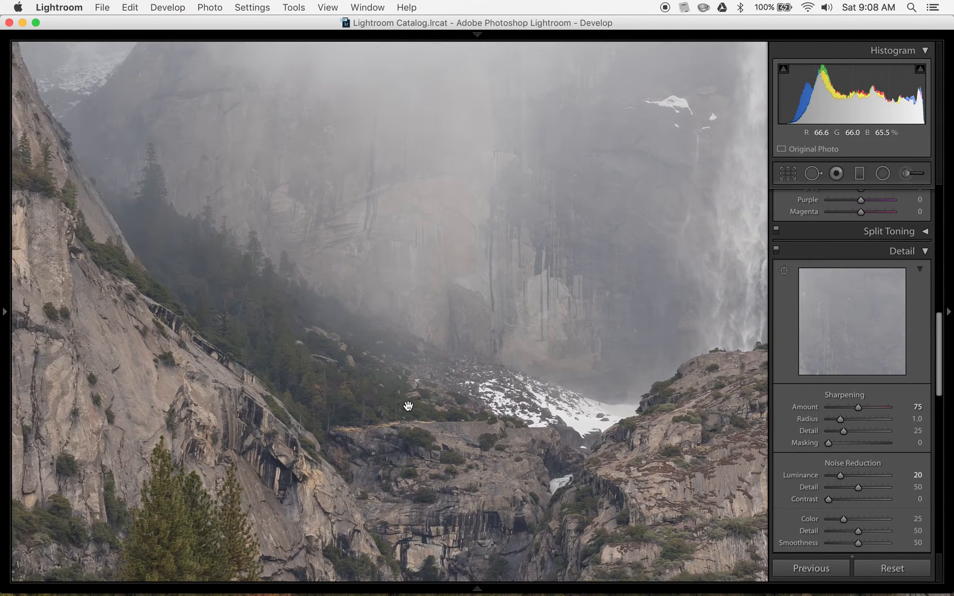
{"action": "scroll", "coordinate": [408, 406], "scroll_direction": "down", "scroll_amount": 10}
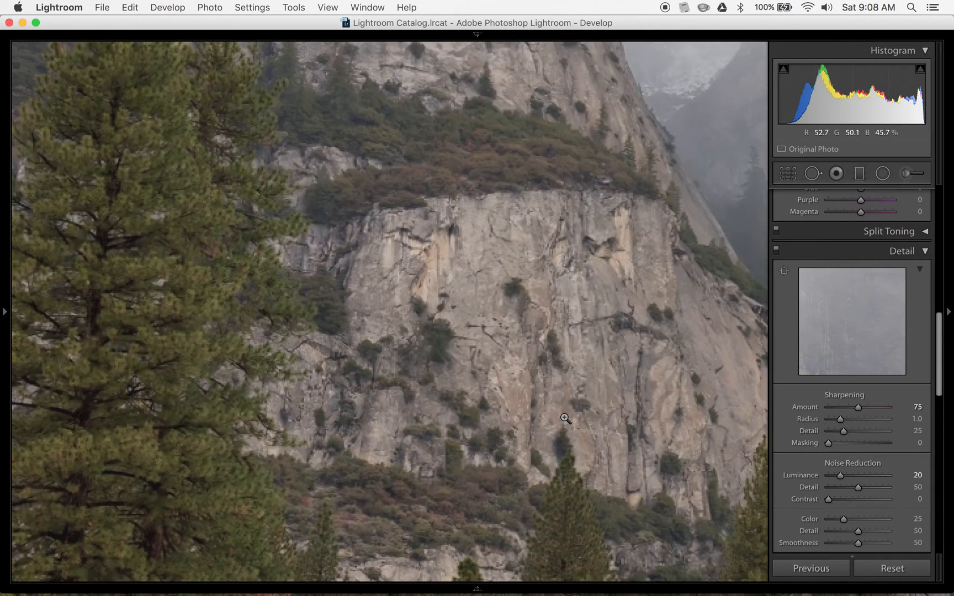
{"action": "left_click", "coordinate": [564, 417]}
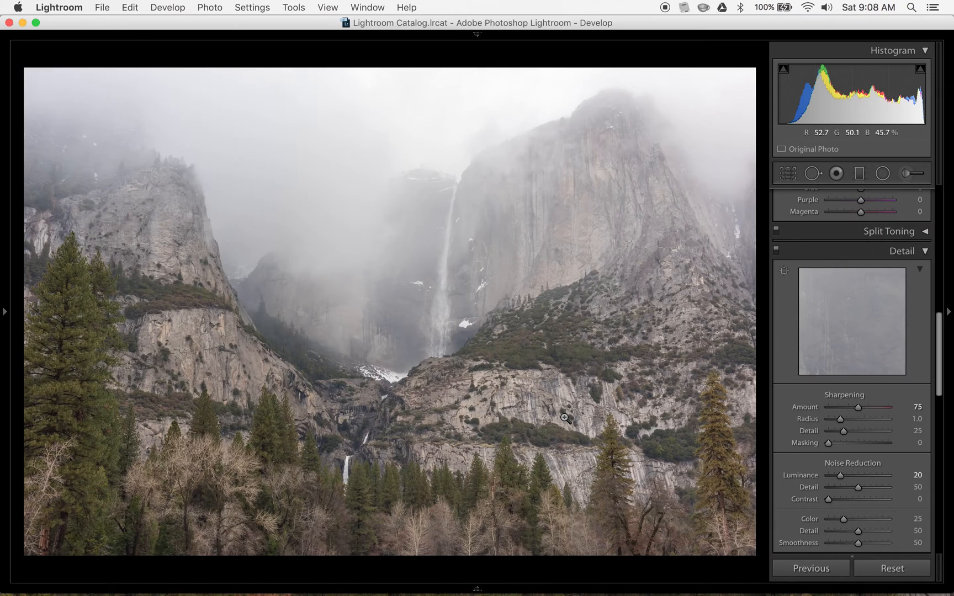
Boost the tall pine's colors with a targeted Saturation adjustment, with Yellow at +15 and Green at +10
{"action": "scroll", "coordinate": [896, 309], "scroll_direction": "up", "scroll_amount": 5}
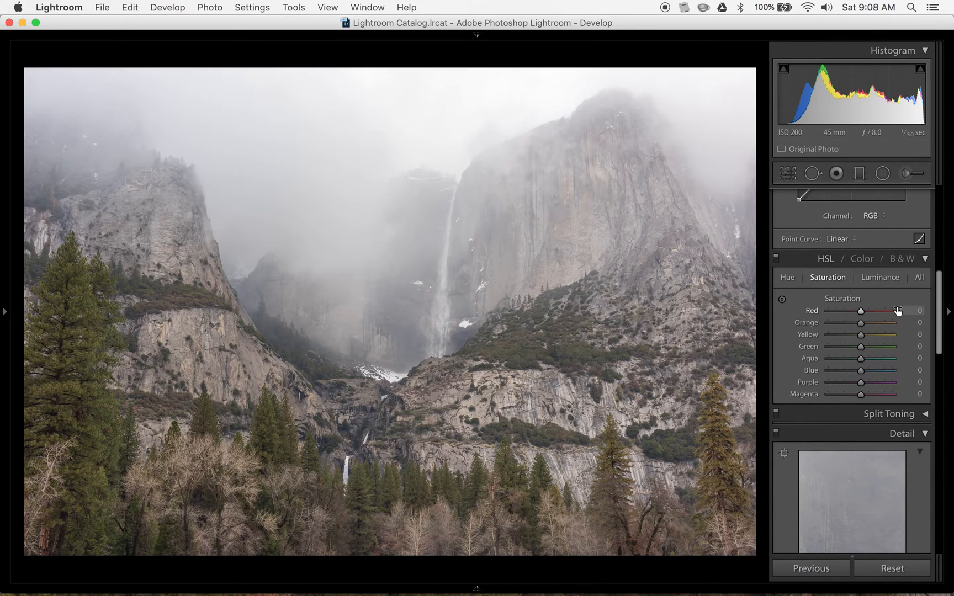
{"action": "left_click", "coordinate": [783, 300]}
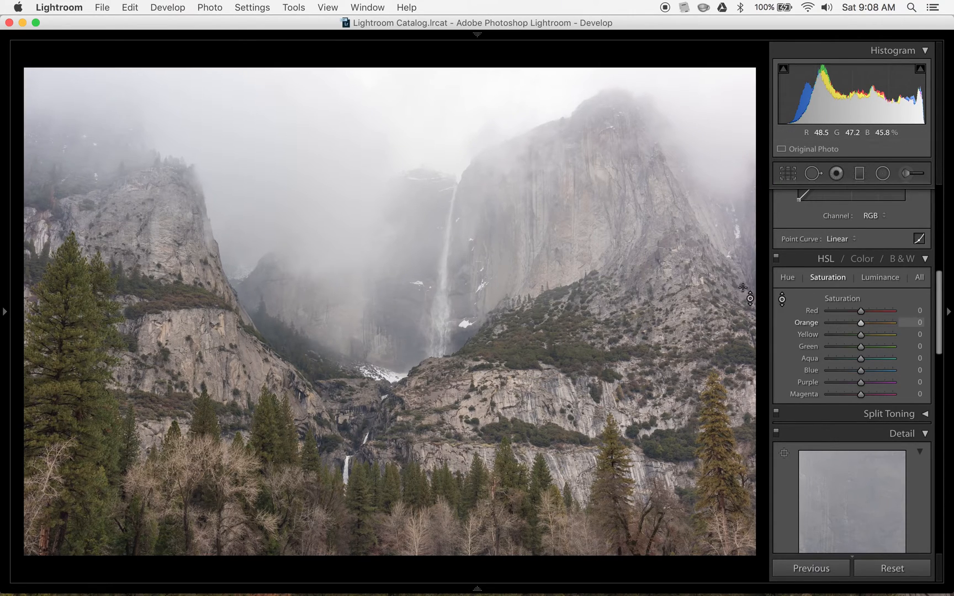
{"action": "mouse_move", "coordinate": [93, 309]}
{"action": "left_mouse_down"}
{"action": "mouse_move", "coordinate": [93, 334]}
{"action": "mouse_move", "coordinate": [93, 284]}
{"action": "mouse_move", "coordinate": [87, 305]}
{"action": "left_mouse_up"}
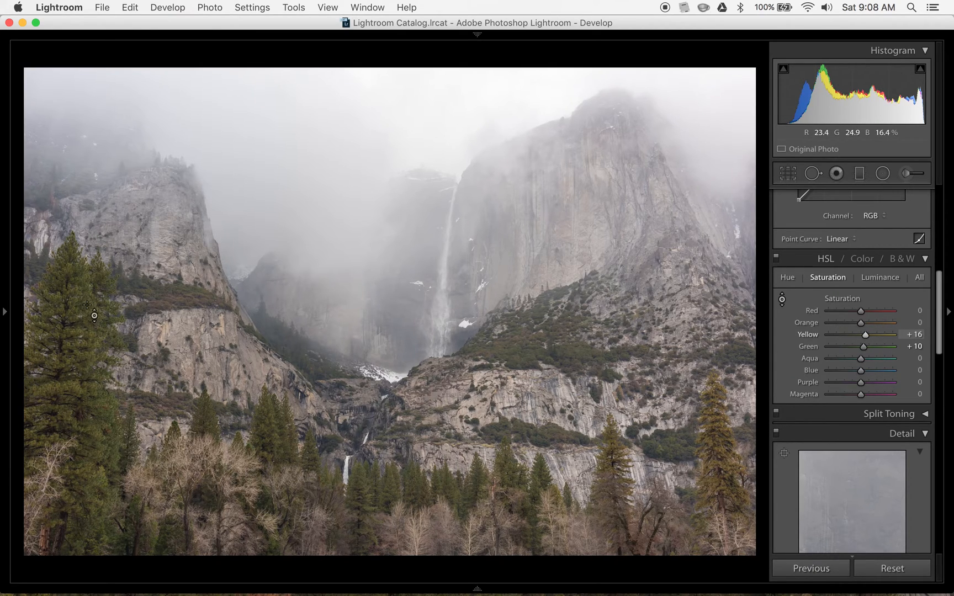
{"action": "left_click", "coordinate": [911, 334]}
{"action": "type", "text": "15"}
{"action": "key", "text": "Tab"}
{"action": "key", "text": "Tab"}
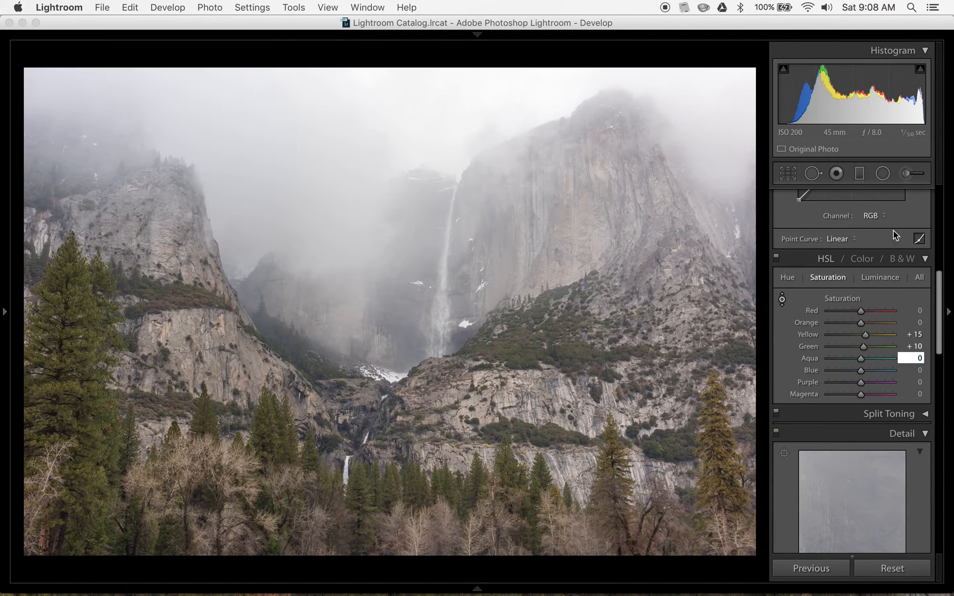
{"action": "left_click", "coordinate": [781, 299]}
Apply the "2. RadiVignette" user preset, and reset the overall Exposure to 0.00
{"action": "scroll", "coordinate": [836, 332], "scroll_direction": "up", "scroll_amount": 3}
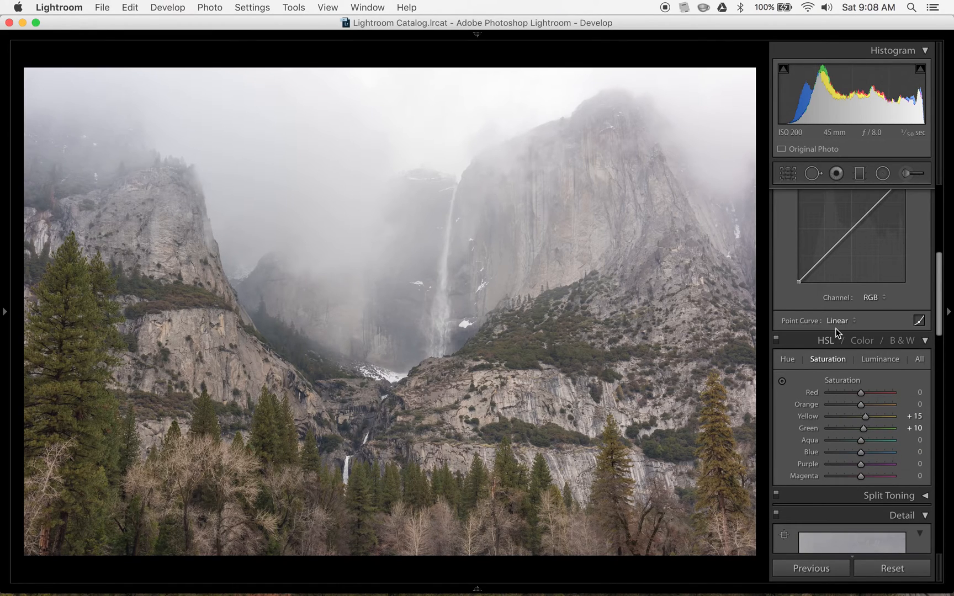
{"action": "scroll", "coordinate": [835, 331], "scroll_direction": "up", "scroll_amount": 10}
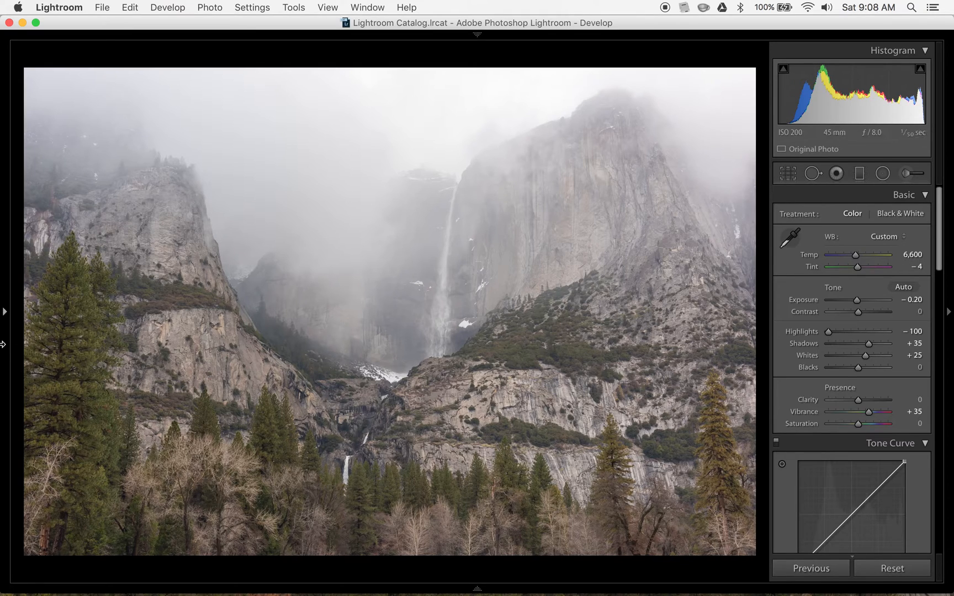
{"action": "left_click", "coordinate": [2, 345]}
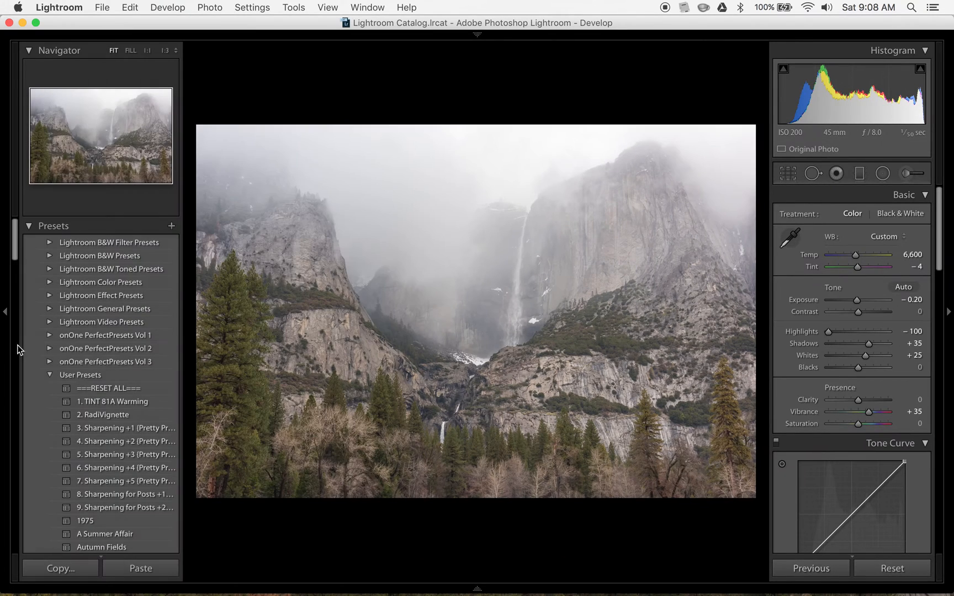
{"action": "left_click", "coordinate": [131, 415]}
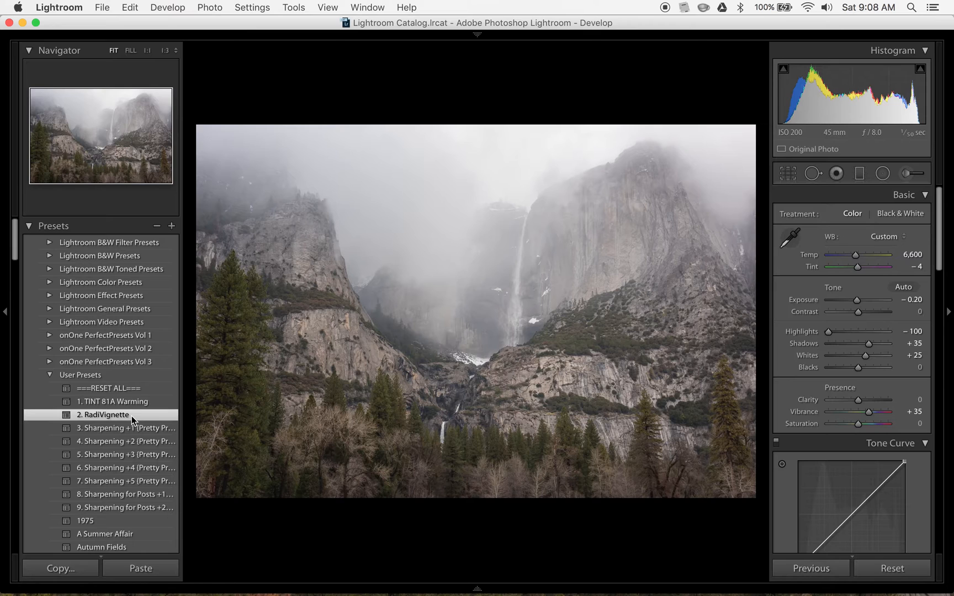
{"action": "left_click", "coordinate": [4, 342]}
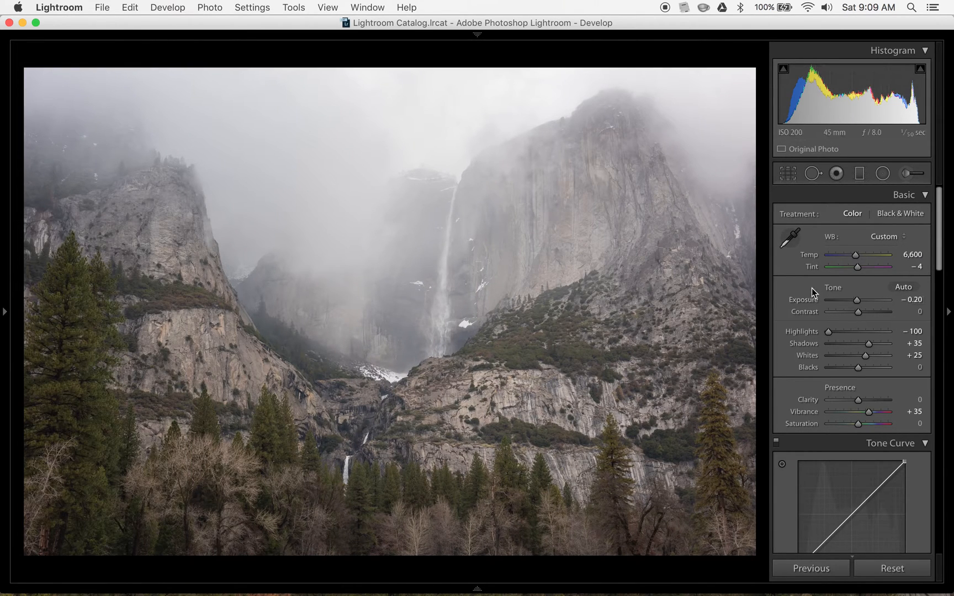
{"action": "double_click", "coordinate": [800, 302]}
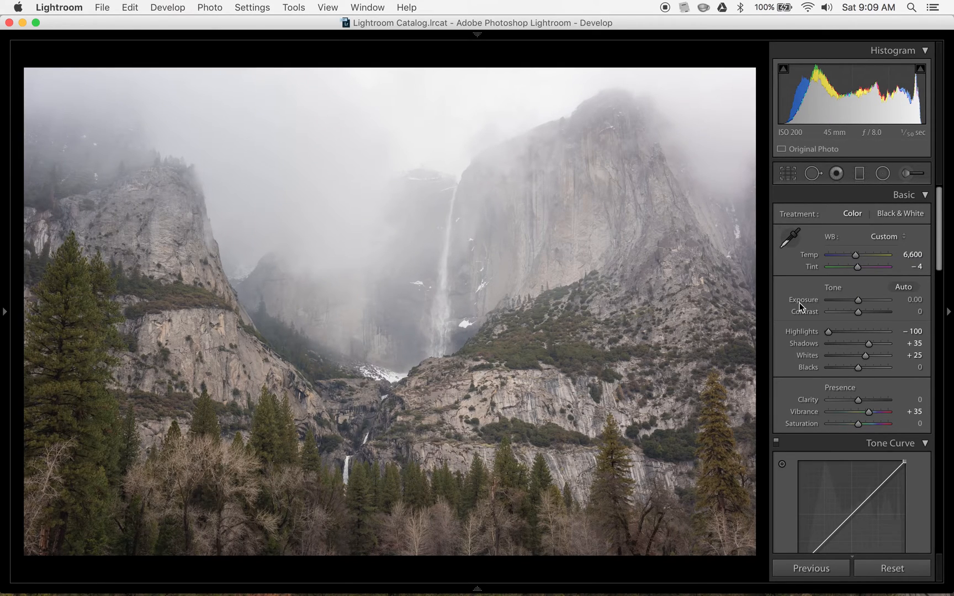
Add a graduated filter running from the photo's upper edge down to the treetops below the cliffs
{"action": "scroll", "coordinate": [800, 303], "scroll_direction": "down", "scroll_amount": 1}
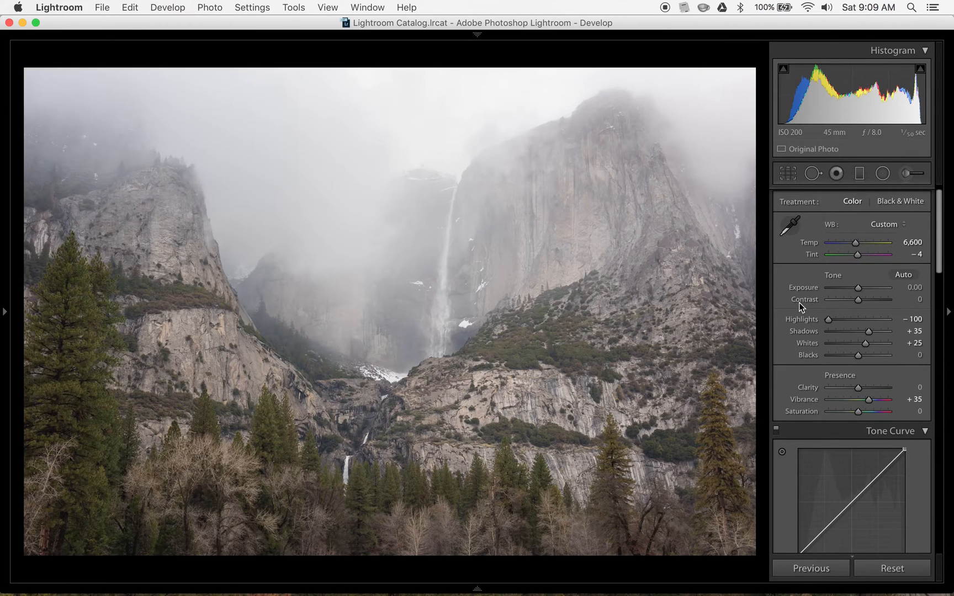
{"action": "left_click", "coordinate": [858, 175]}
{"action": "left_click_drag", "start_coordinate": [397, 67], "coordinate": [475, 498]}
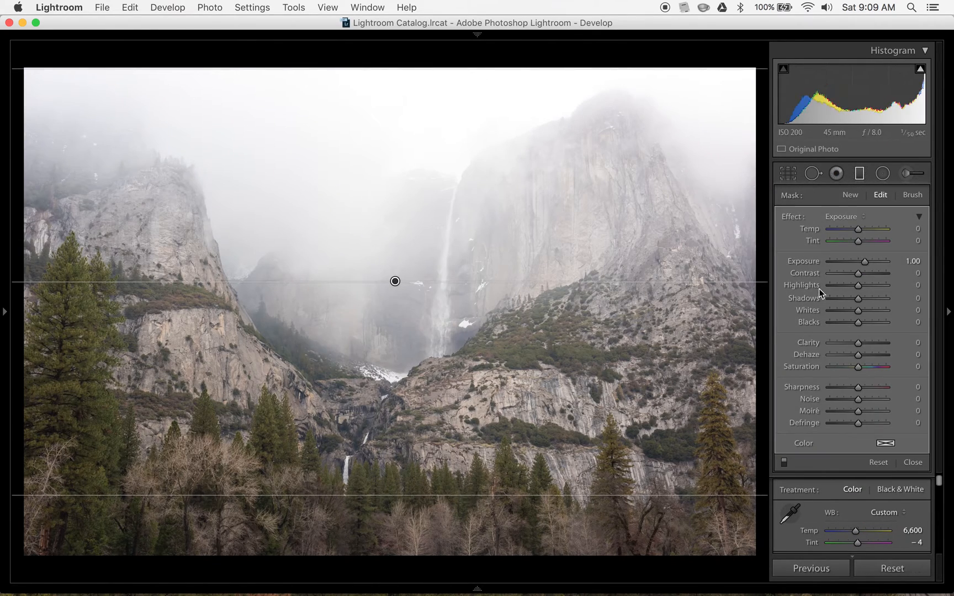
Set the graduated filter's Exposure to −1.50 to darken the misty sky and upper cliffs
{"action": "double_click", "coordinate": [811, 260]}
{"action": "left_click", "coordinate": [852, 259]}
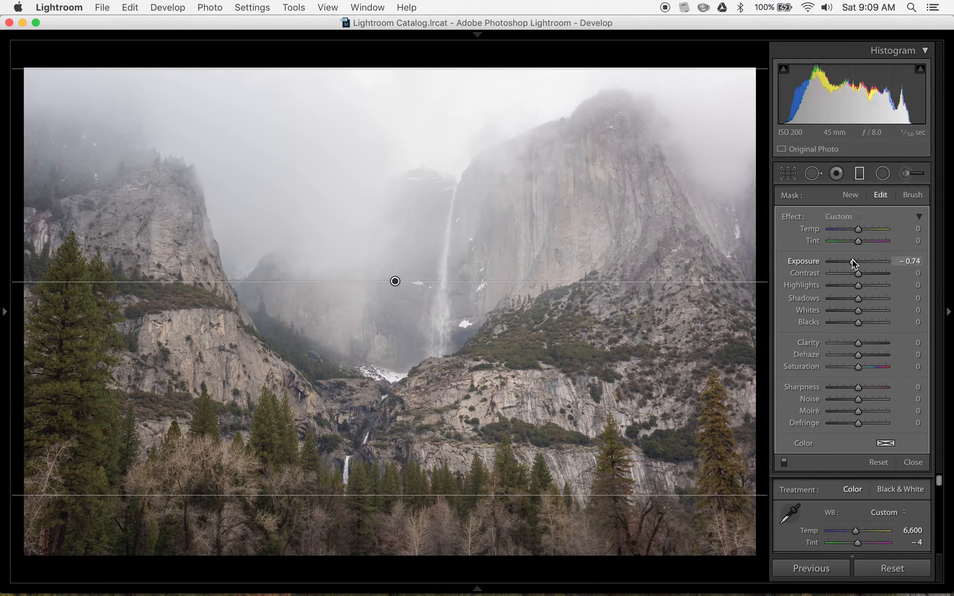
{"action": "left_click_drag", "start_coordinate": [852, 260], "coordinate": [847, 263]}
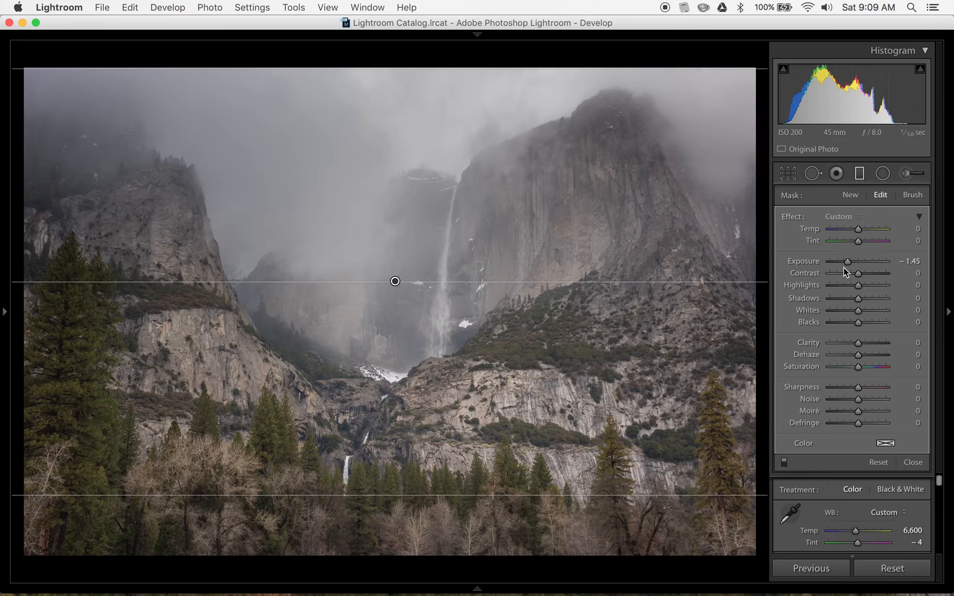
{"action": "left_click", "coordinate": [910, 262]}
{"action": "type", "text": "-1"}
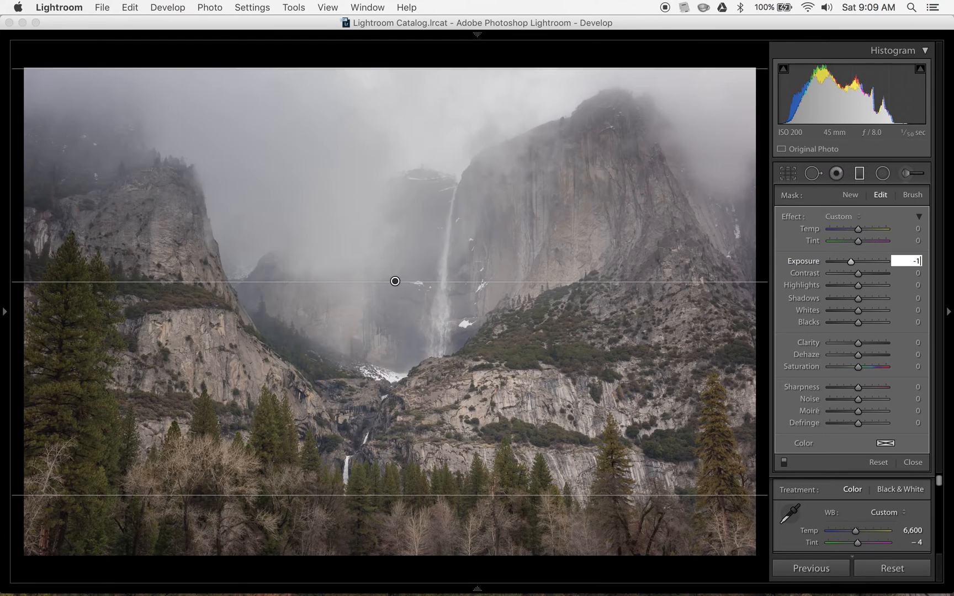
{"action": "type", "text": ".5"}
{"action": "key", "text": "Return"}
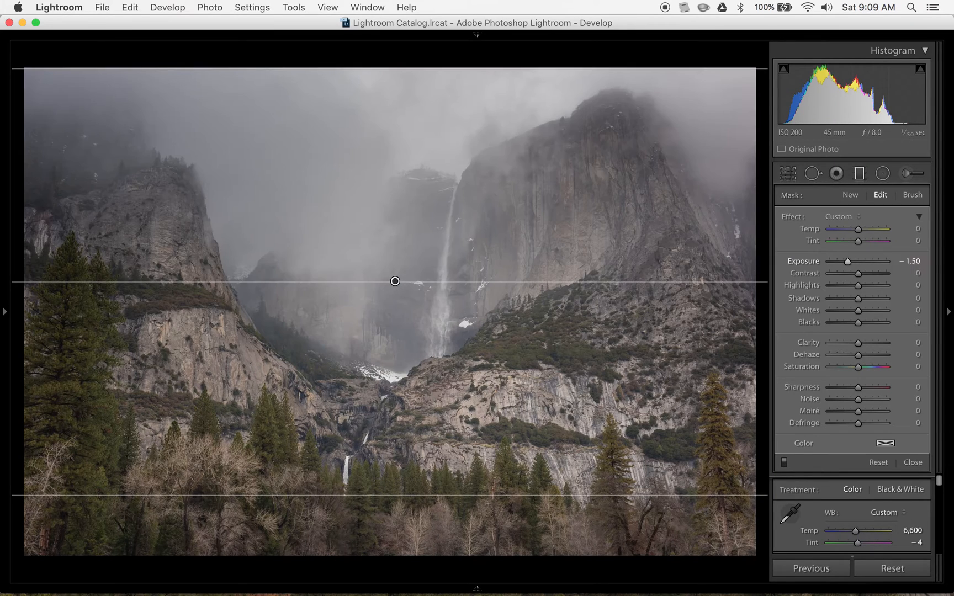
Warm the graduated filter with a Temp of 10, and finish editing the filter
{"action": "left_click", "coordinate": [864, 228]}
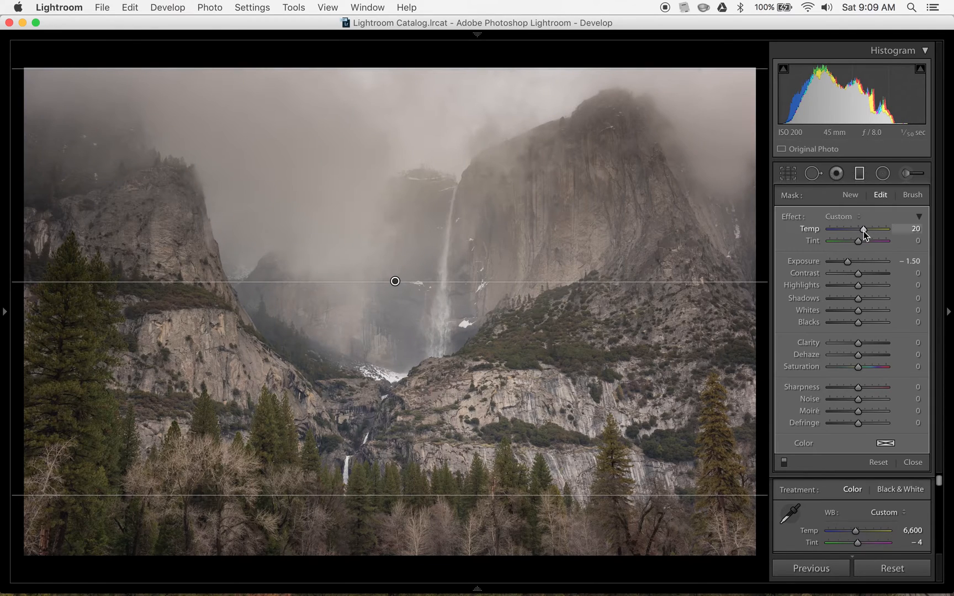
{"action": "left_click", "coordinate": [900, 232]}
{"action": "type", "text": "10"}
{"action": "key", "text": "Return"}
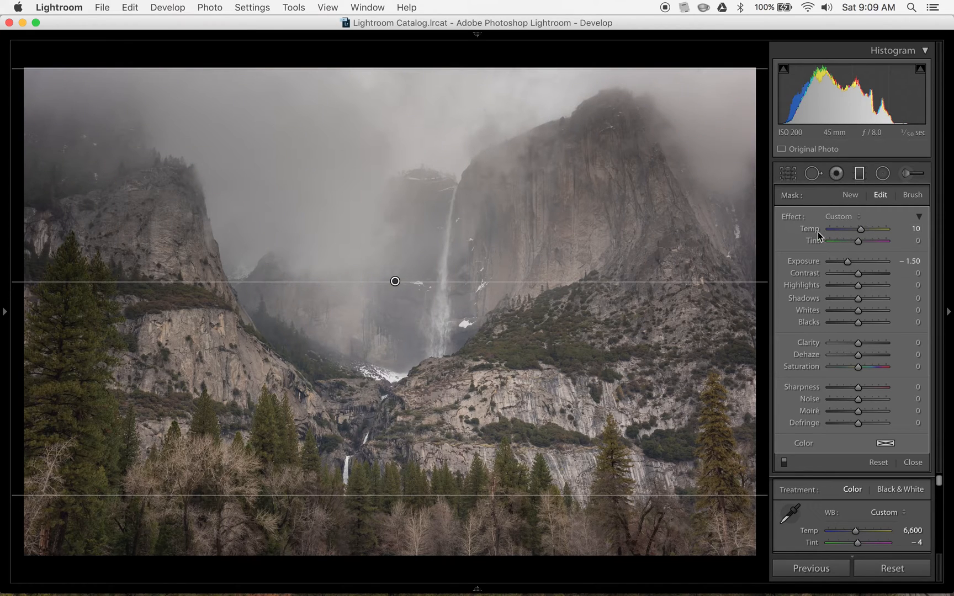
{"action": "left_click", "coordinate": [863, 175]}
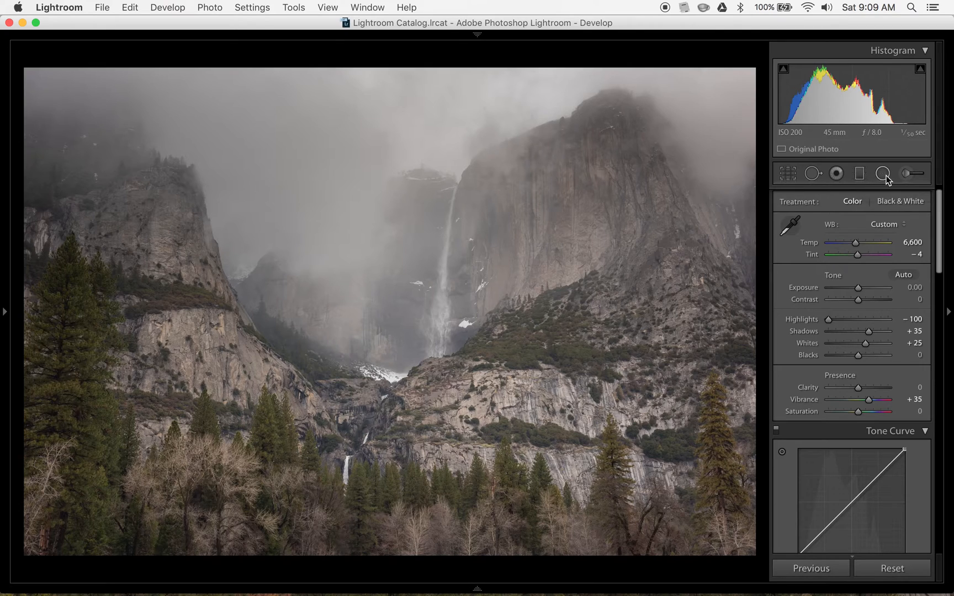
Brush a 1.00 Exposure adjustment onto the cliff face beside the waterfall, and erase the overspill from the waterfall's base and the slope below
{"action": "left_click", "coordinate": [907, 174]}
{"action": "left_click_drag", "start_coordinate": [545, 178], "coordinate": [574, 166]}
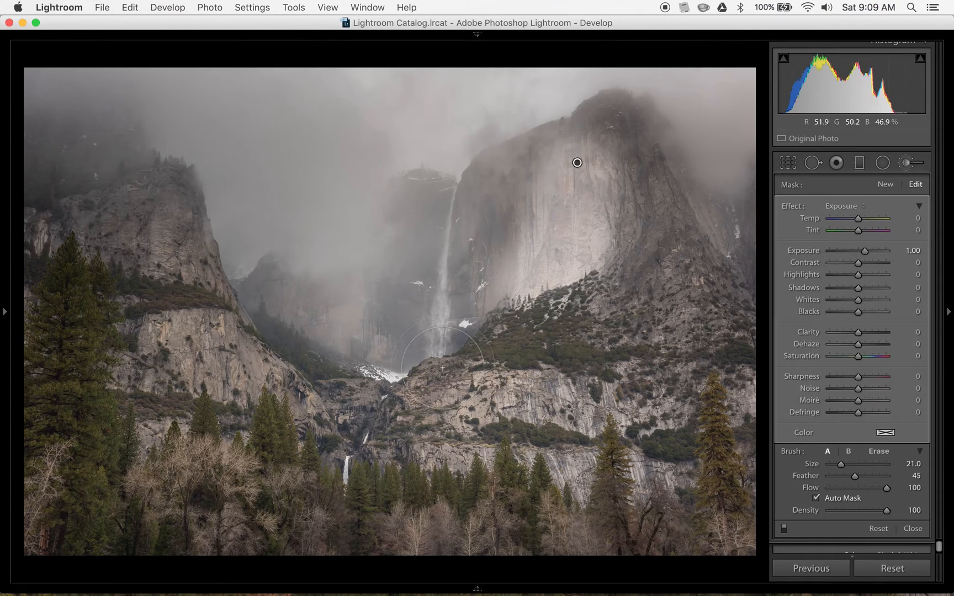
{"action": "left_click_drag", "start_coordinate": [443, 368], "coordinate": [524, 309]}
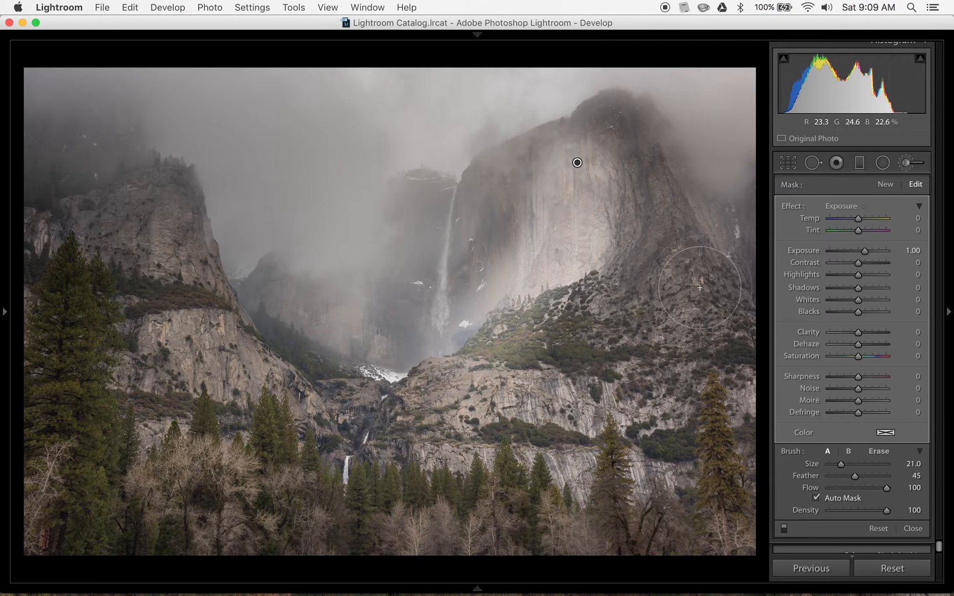
{"action": "left_click", "coordinate": [878, 451]}
{"action": "mouse_move", "coordinate": [470, 357]}
{"action": "left_mouse_down"}
{"action": "mouse_move", "coordinate": [422, 375]}
{"action": "mouse_move", "coordinate": [558, 362]}
{"action": "mouse_move", "coordinate": [525, 342]}
{"action": "mouse_move", "coordinate": [601, 374]}
{"action": "left_mouse_up"}
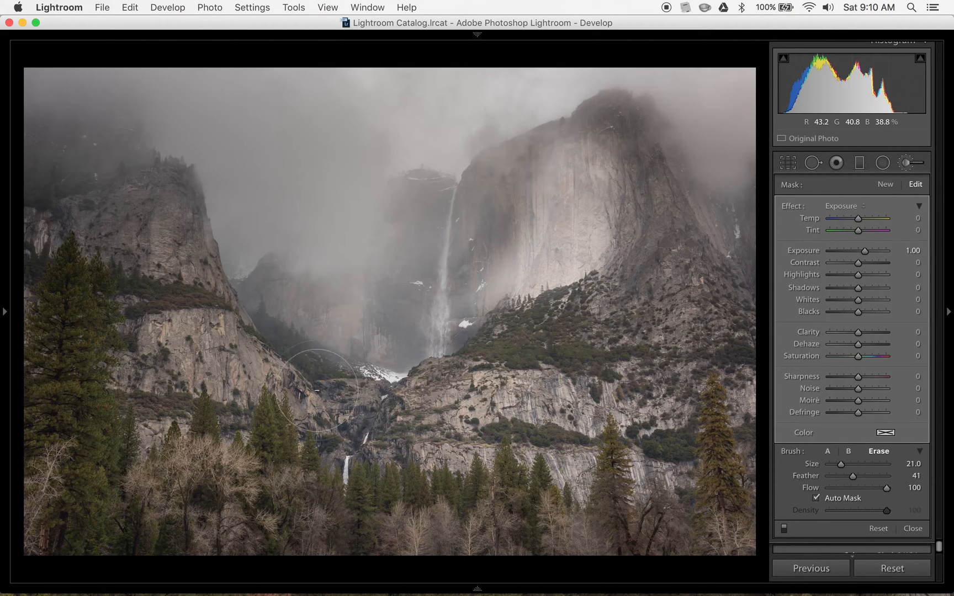
Erase the brushed brightening from the cliff face and delete that brush adjustment
{"action": "mouse_move", "coordinate": [551, 268]}
{"action": "left_mouse_down"}
{"action": "mouse_move", "coordinate": [418, 367]}
{"action": "mouse_move", "coordinate": [472, 238]}
{"action": "mouse_move", "coordinate": [595, 204]}
{"action": "mouse_move", "coordinate": [463, 298]}
{"action": "mouse_move", "coordinate": [452, 254]}
{"action": "mouse_move", "coordinate": [621, 130]}
{"action": "mouse_move", "coordinate": [472, 297]}
{"action": "mouse_move", "coordinate": [550, 320]}
{"action": "mouse_move", "coordinate": [630, 213]}
{"action": "mouse_move", "coordinate": [625, 75]}
{"action": "mouse_move", "coordinate": [484, 192]}
{"action": "mouse_move", "coordinate": [540, 272]}
{"action": "mouse_move", "coordinate": [516, 345]}
{"action": "left_mouse_up"}
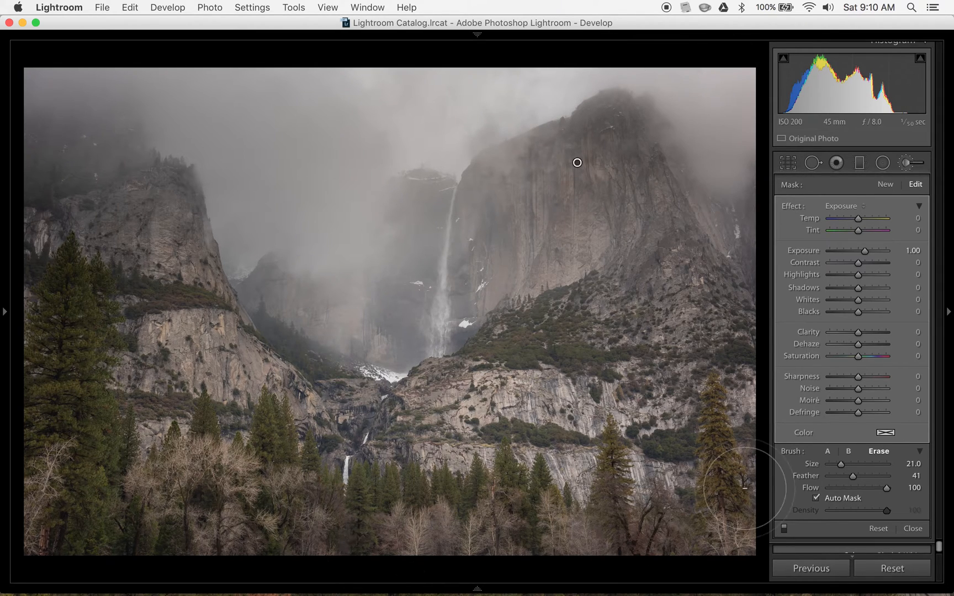
{"action": "left_click_drag", "start_coordinate": [803, 250], "coordinate": [773, 255]}
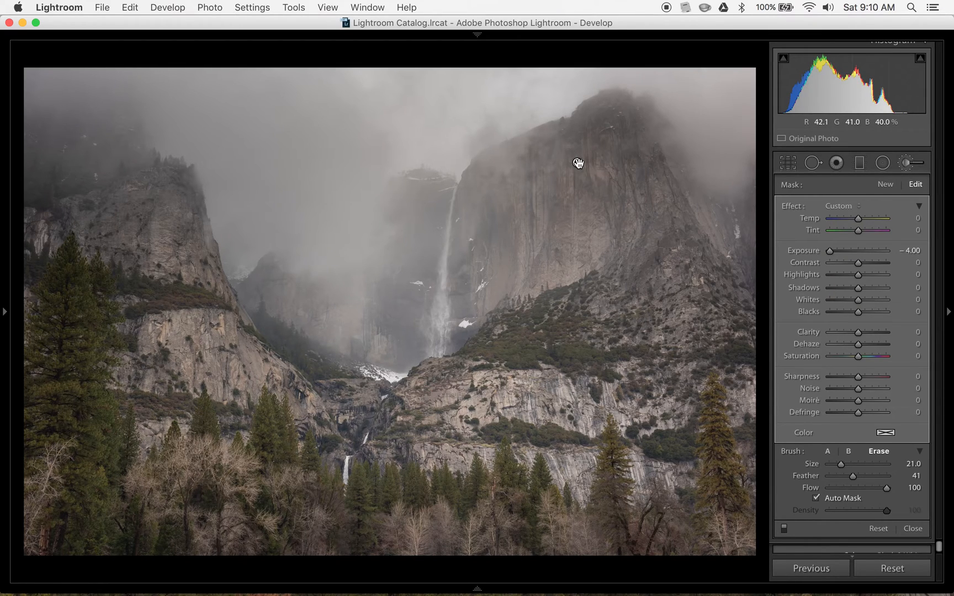
{"action": "key", "text": "Delete"}
Brush a −4.00 Exposure adjustment with a Feather of 100 down the cliff face beside the waterfall
{"action": "left_click_drag", "start_coordinate": [864, 252], "coordinate": [737, 254]}
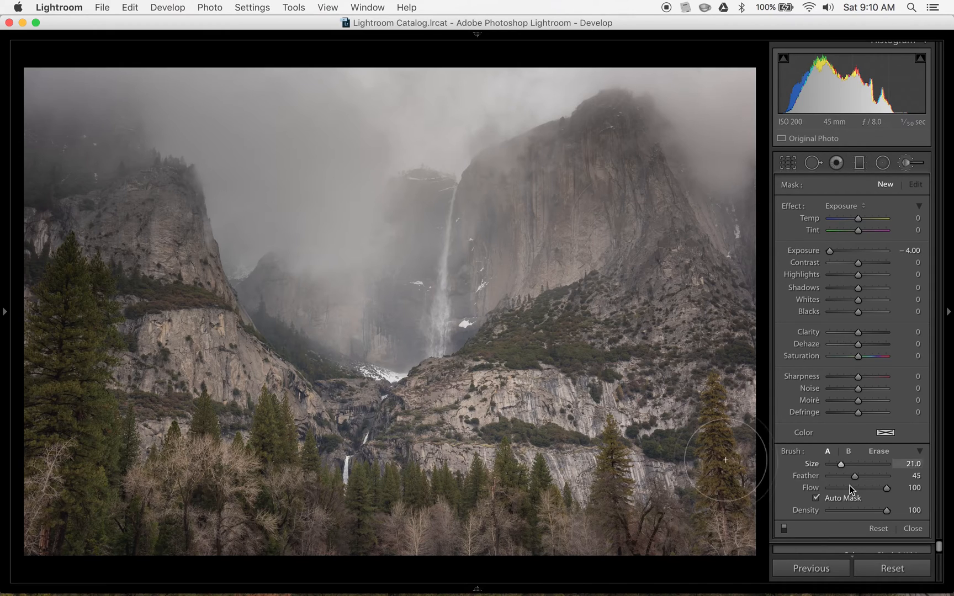
{"action": "left_click_drag", "start_coordinate": [854, 477], "coordinate": [894, 477]}
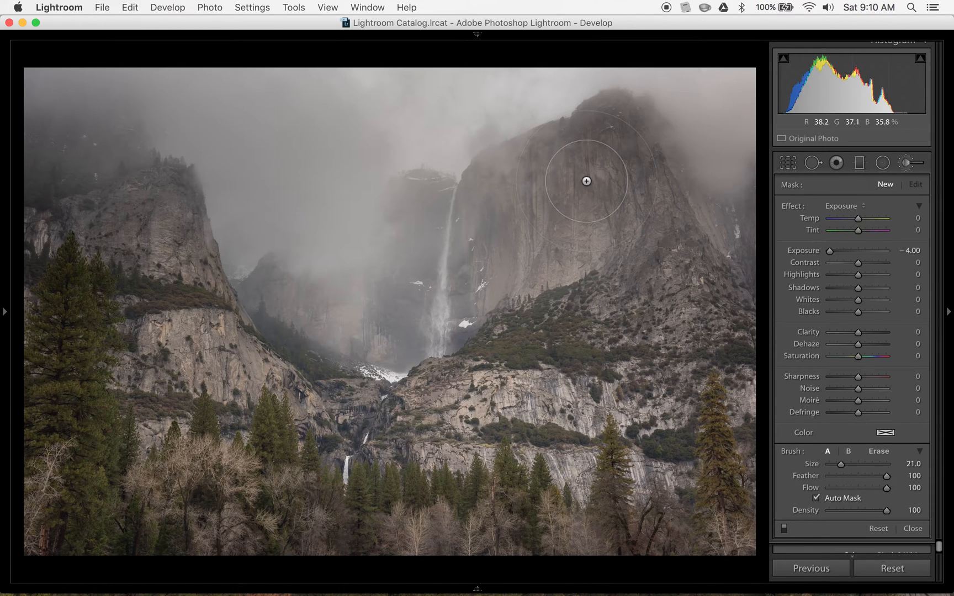
{"action": "left_click_drag", "start_coordinate": [586, 181], "coordinate": [519, 296]}
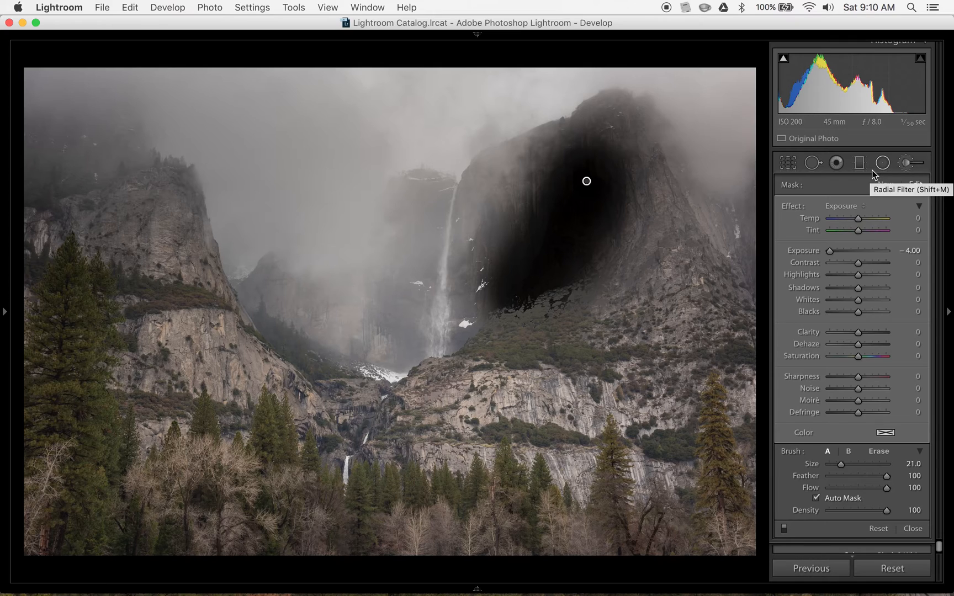
Reset the cliff brush's Exposure to 0.00, and give it Highlights of 52 and a Temp of 10
{"action": "double_click", "coordinate": [814, 252]}
{"action": "left_click_drag", "start_coordinate": [857, 274], "coordinate": [873, 280]}
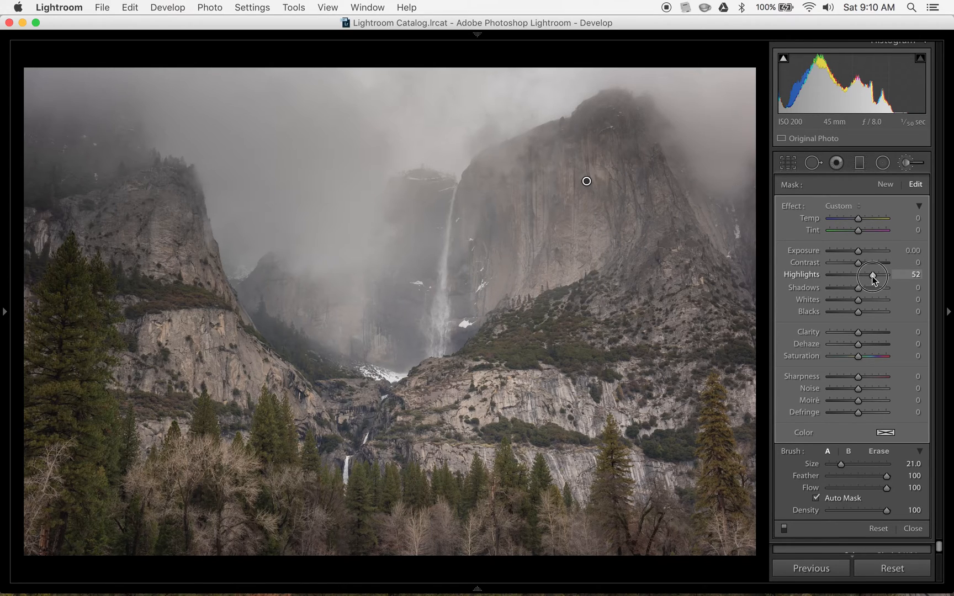
{"action": "left_click_drag", "start_coordinate": [858, 219], "coordinate": [864, 222]}
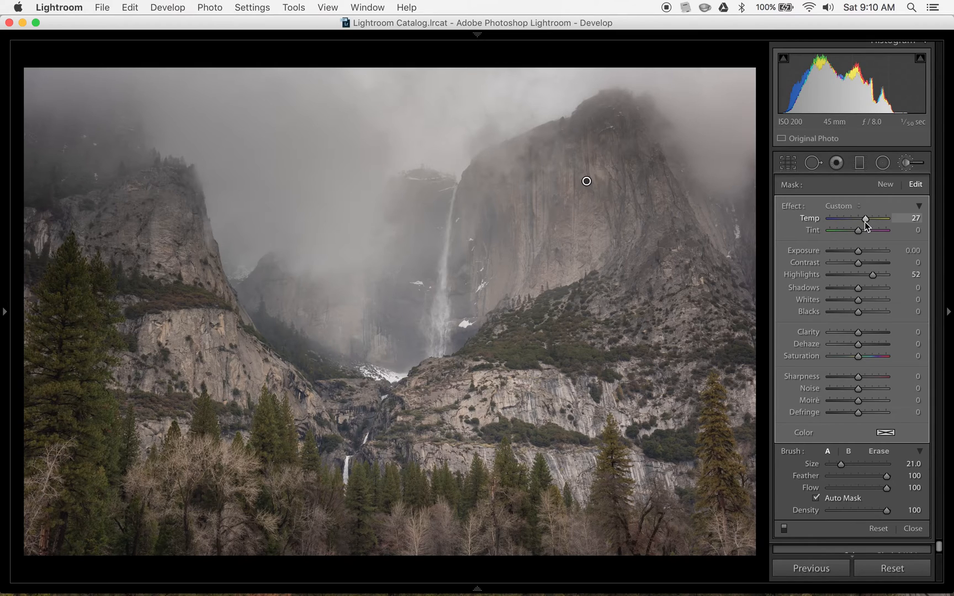
{"action": "left_click", "coordinate": [914, 220]}
{"action": "type", "text": "10"}
{"action": "key", "text": "Tab"}
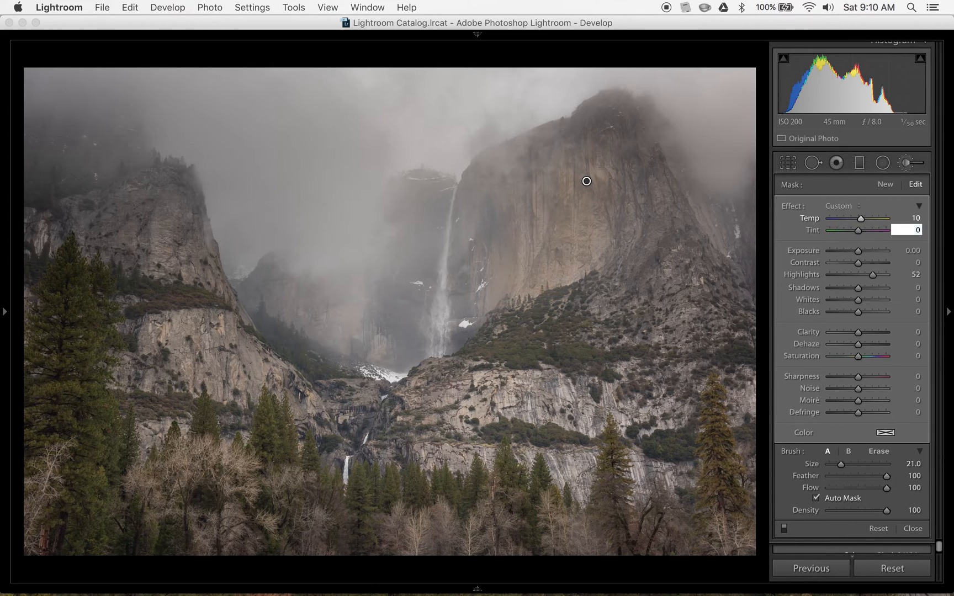
Set the cliff brush's Highlights to 35 and Whites to 15, and finish editing the brush
{"action": "left_click", "coordinate": [912, 274]}
{"action": "type", "text": "35"}
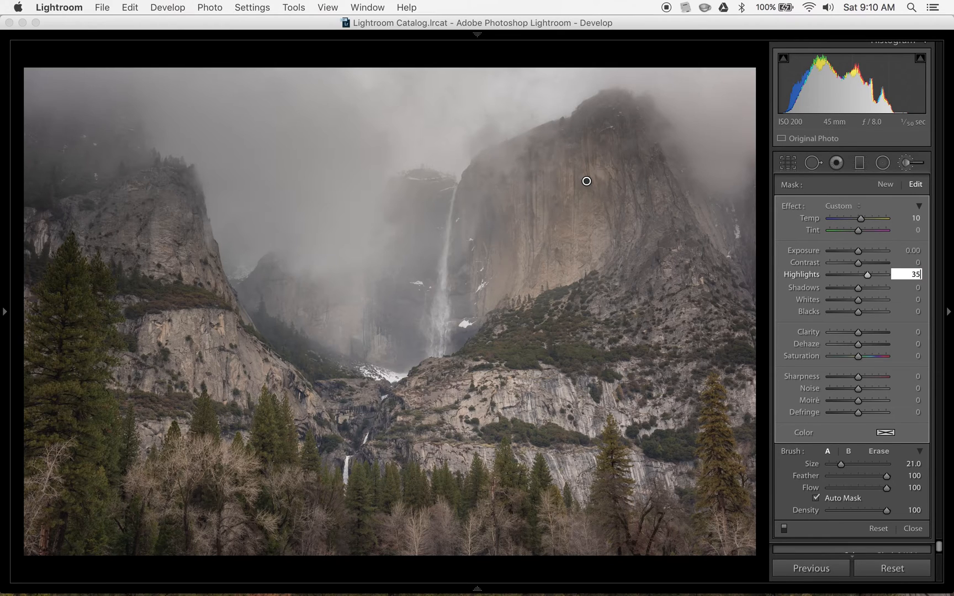
{"action": "key", "text": "Return"}
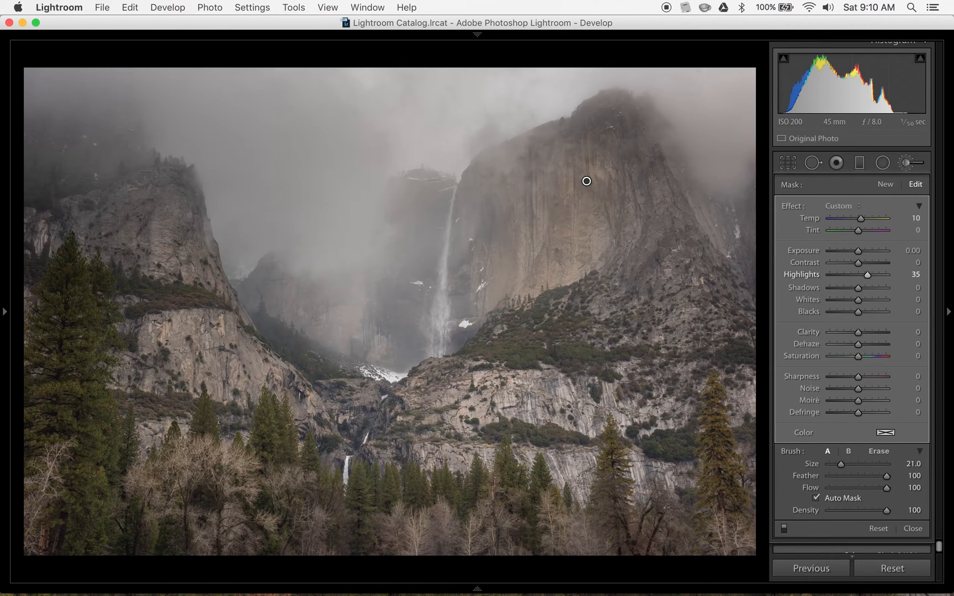
{"action": "left_click", "coordinate": [900, 300]}
{"action": "type", "text": "15"}
{"action": "key", "text": "Return"}
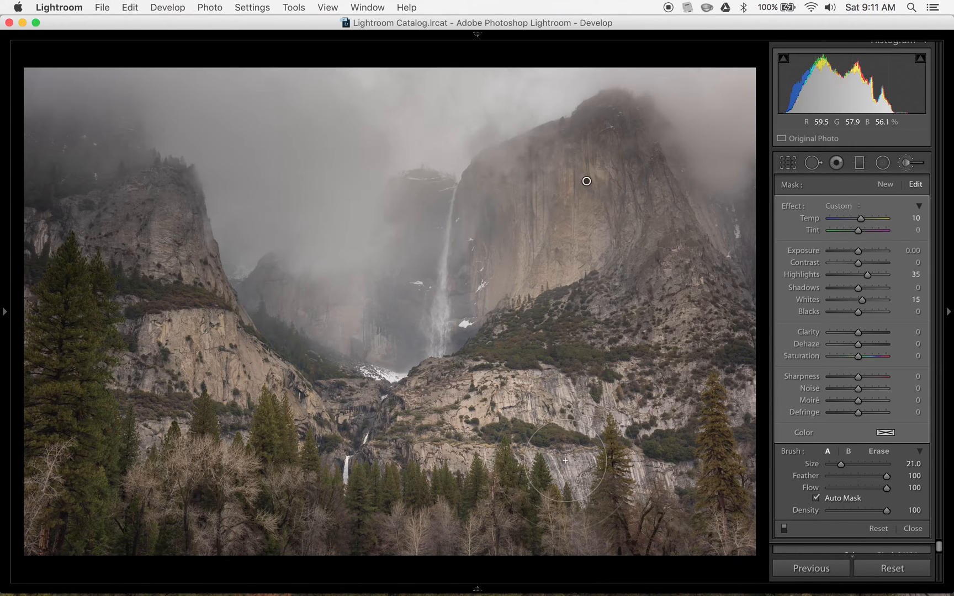
{"action": "mouse_move", "coordinate": [683, 594]}
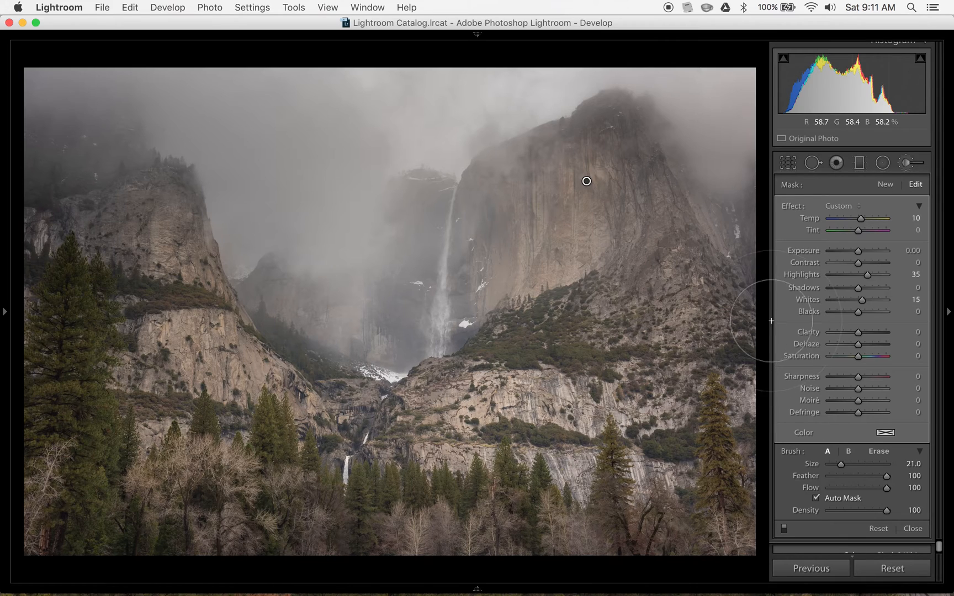
{"action": "left_click", "coordinate": [904, 165]}
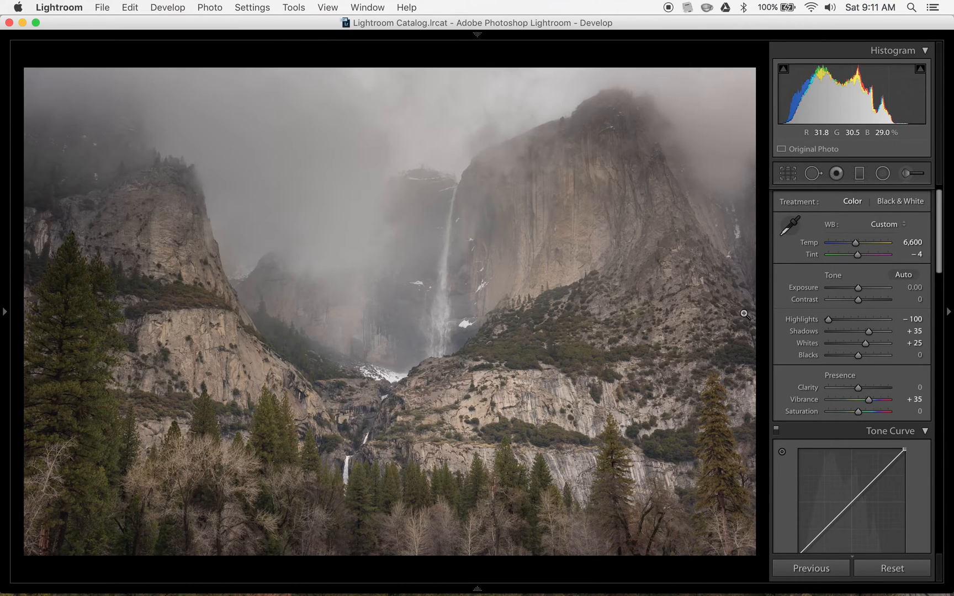
Straighten the photo with a crop angle of −0.53, and extend the crop frame to the image's limits
{"action": "left_click", "coordinate": [788, 174]}
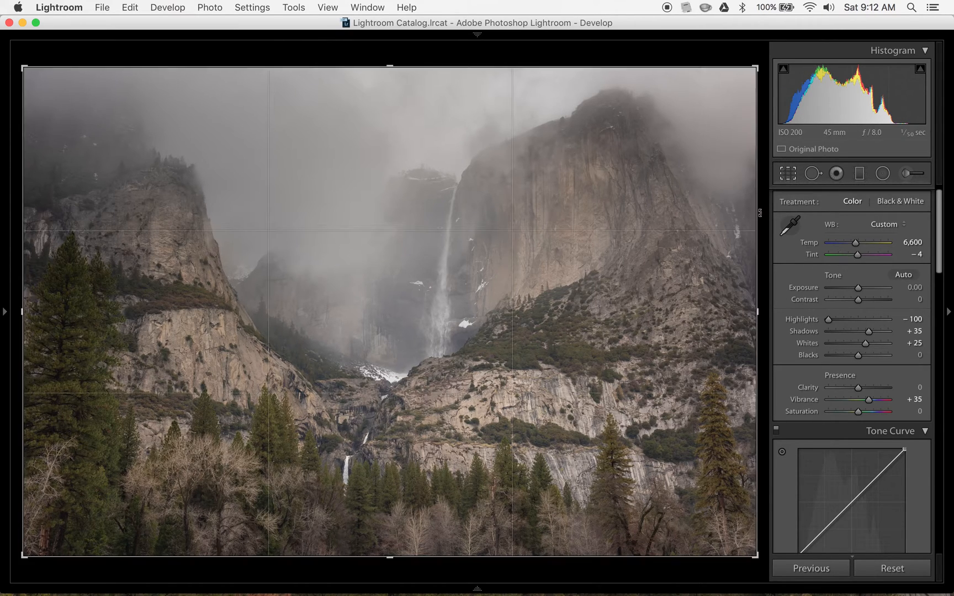
{"action": "left_click_drag", "start_coordinate": [764, 220], "coordinate": [763, 216]}
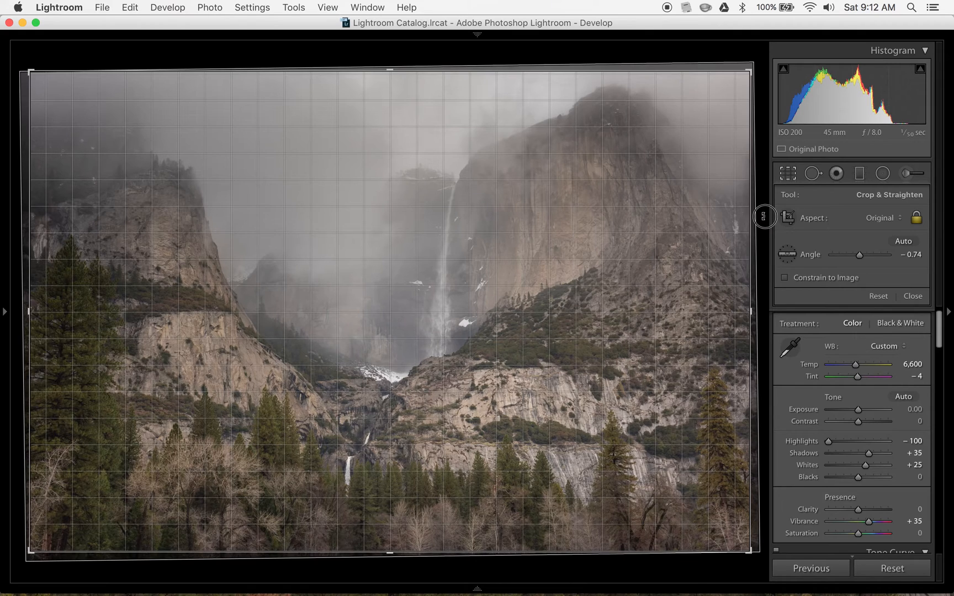
{"action": "left_click_drag", "start_coordinate": [764, 216], "coordinate": [764, 218]}
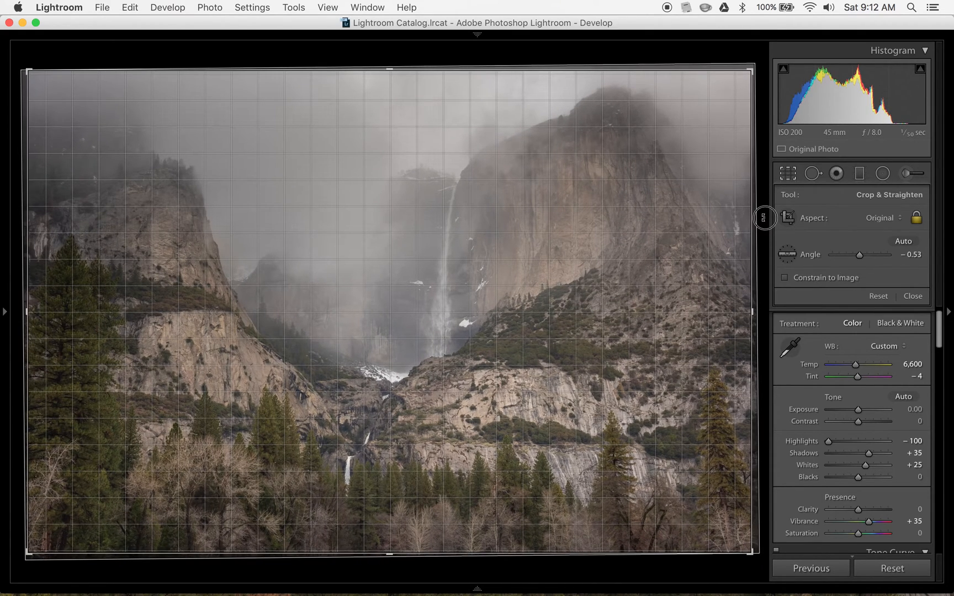
{"action": "left_click", "coordinate": [788, 174]}
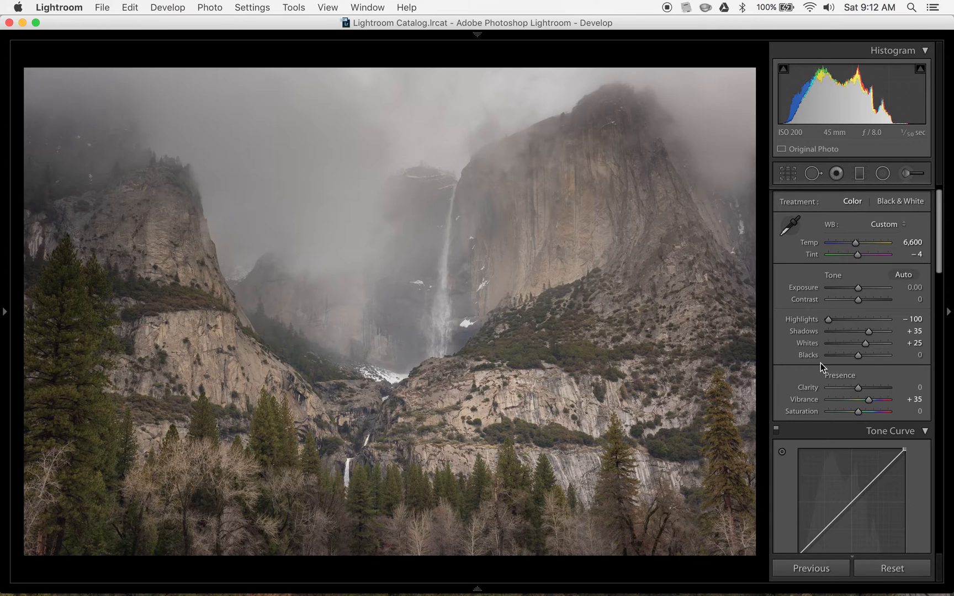
{"action": "left_click", "coordinate": [782, 168]}
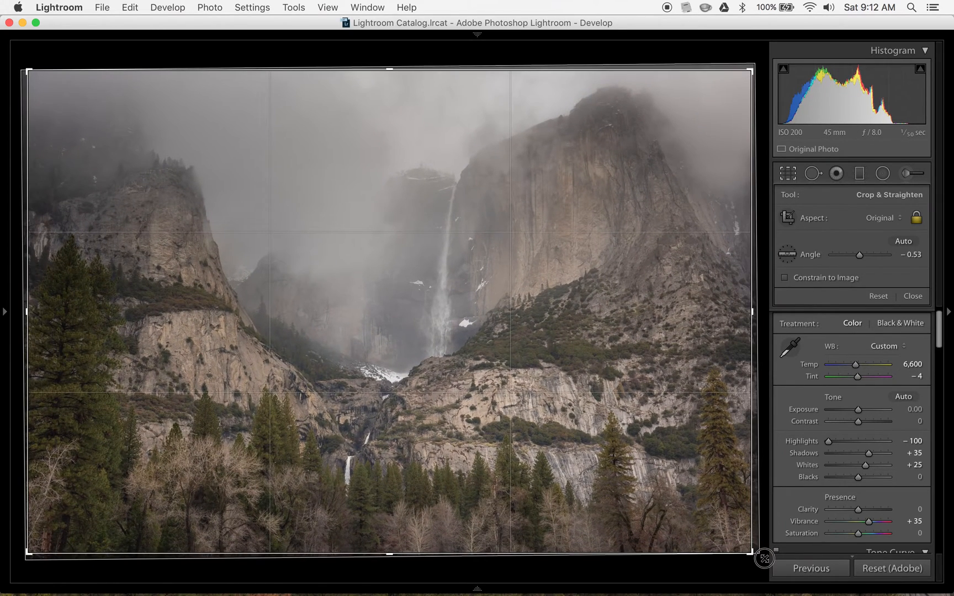
{"action": "left_click_drag", "start_coordinate": [764, 558], "coordinate": [790, 591]}
{"action": "left_click", "coordinate": [788, 174]}
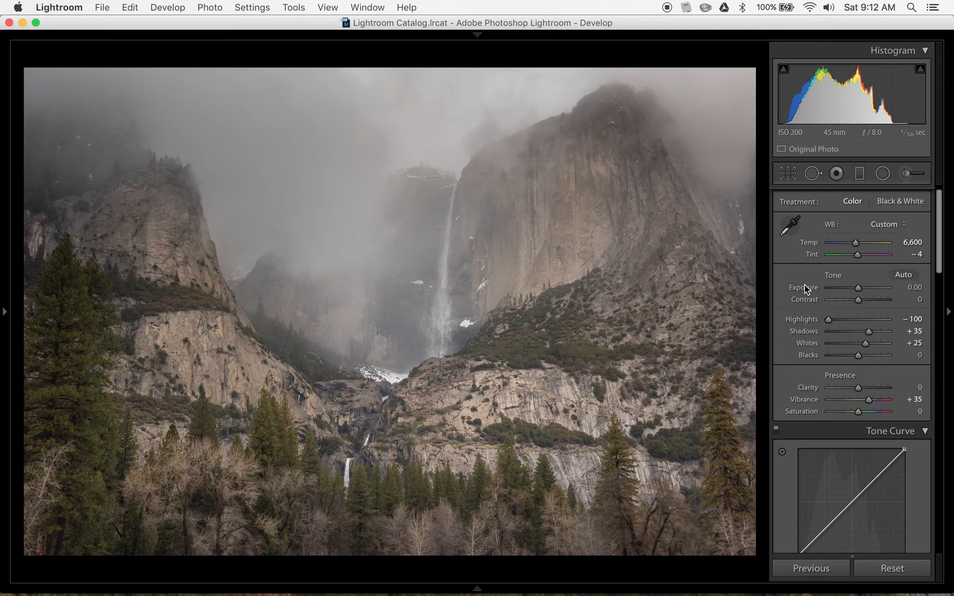
Raise the photo's overall Exposure to +0.20, and try a Contrast of +22 before resetting it
{"action": "key", "text": "XF86MonBrightnessUp"}
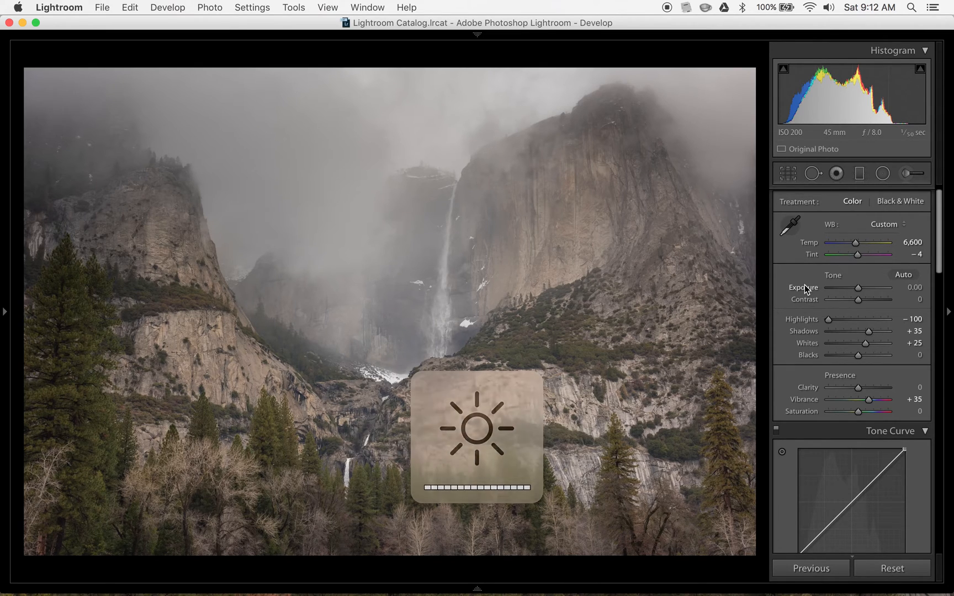
{"action": "key", "text": "Up"}
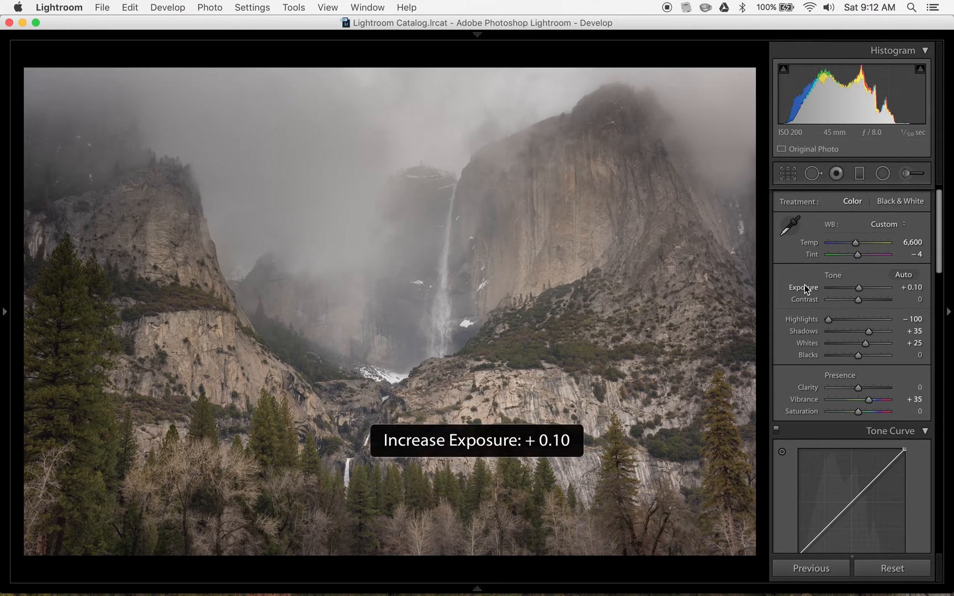
{"action": "key", "text": "Up"}
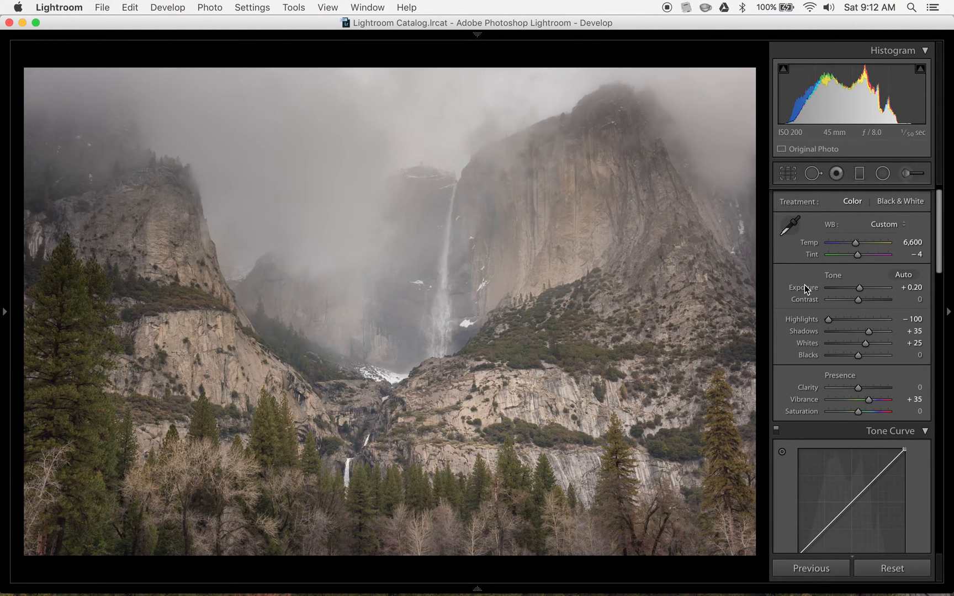
{"action": "key", "text": "Up"}
{"action": "key", "text": "Down"}
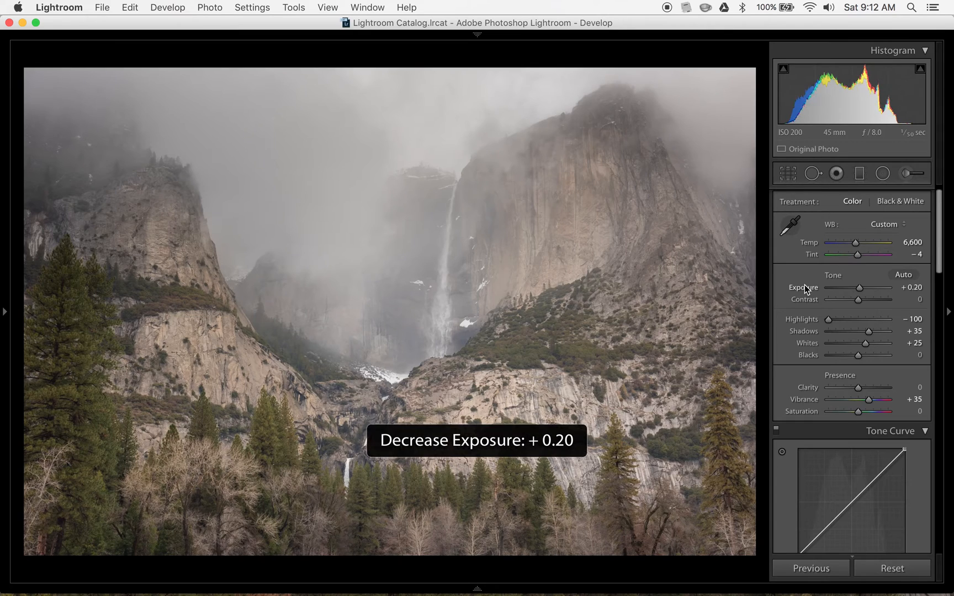
{"action": "left_click", "coordinate": [864, 301]}
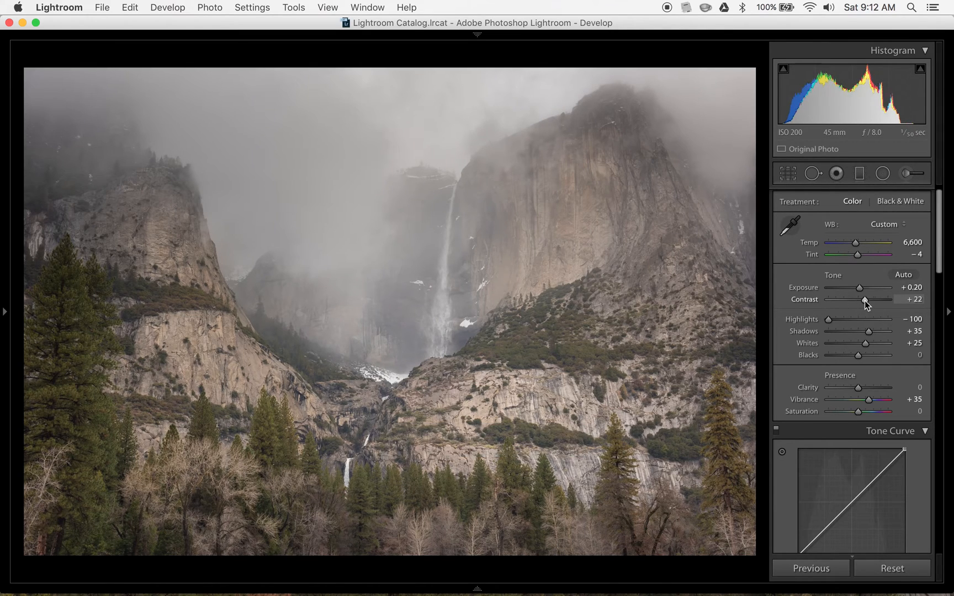
{"action": "double_click", "coordinate": [812, 301]}
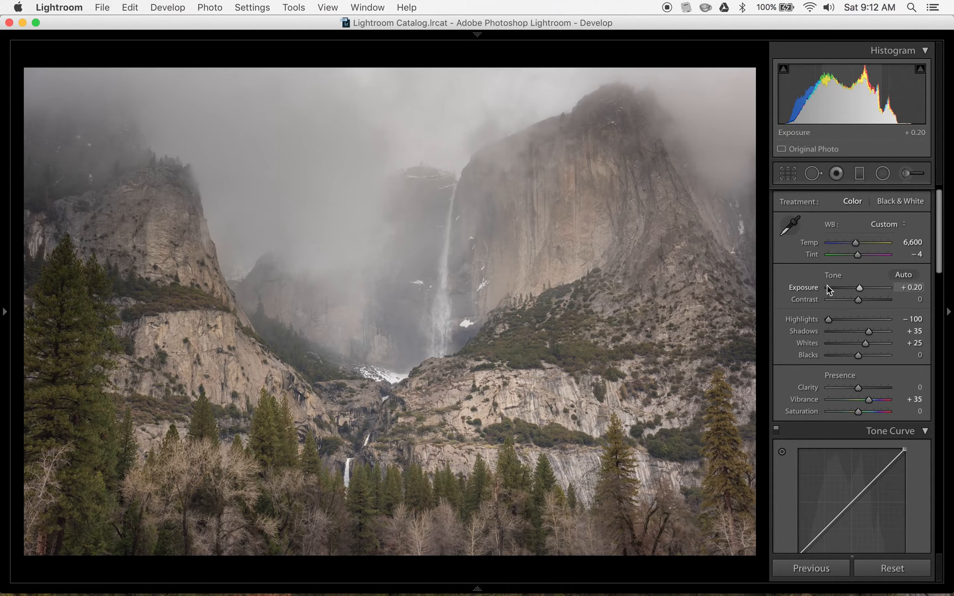
Reduce the photo's Blue saturation to −30
{"action": "scroll", "coordinate": [864, 350], "scroll_direction": "down", "scroll_amount": 10}
{"action": "left_click_drag", "start_coordinate": [860, 431], "coordinate": [844, 430]}
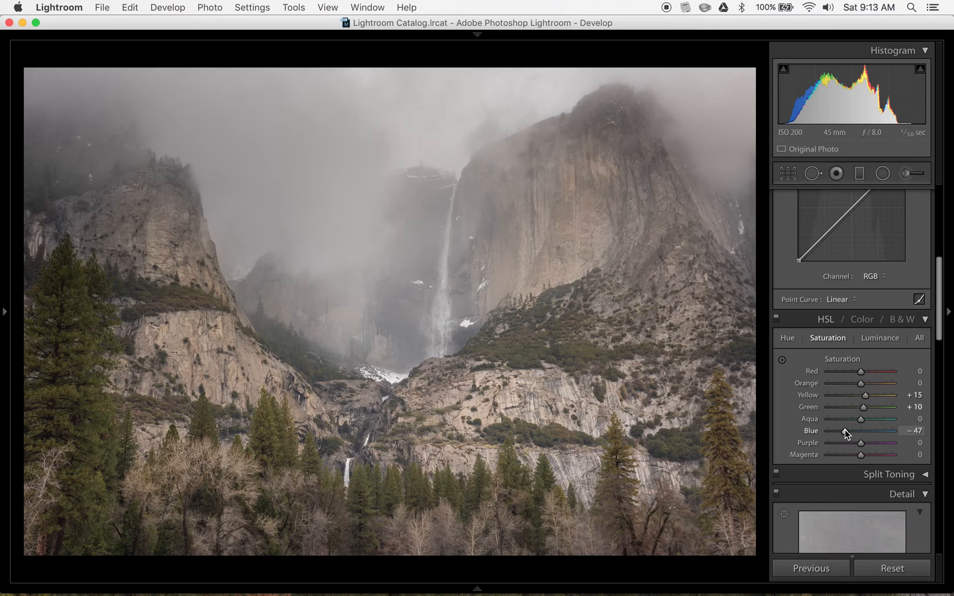
{"action": "left_click", "coordinate": [914, 431]}
{"action": "key", "text": "BackSpace"}
{"action": "type", "text": "-30"}
{"action": "key", "text": "Return"}
Try a faded tone curve by lifting the black point to 14.5% and lowering the midtones, and undo both curve edits
{"action": "scroll", "coordinate": [872, 409], "scroll_direction": "down", "scroll_amount": 5}
{"action": "scroll", "coordinate": [849, 387], "scroll_direction": "down", "scroll_amount": 3}
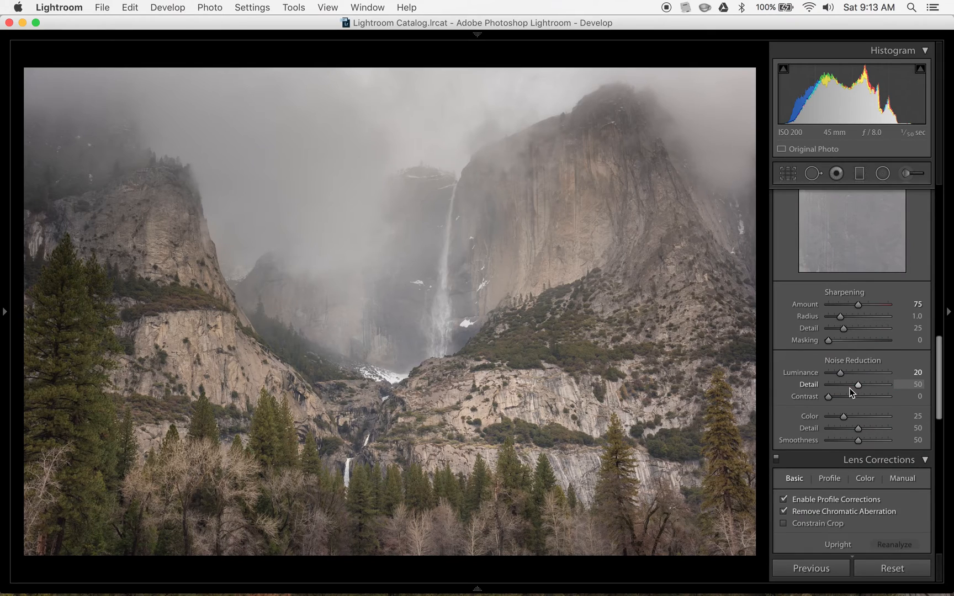
{"action": "scroll", "coordinate": [849, 388], "scroll_direction": "down", "scroll_amount": 7}
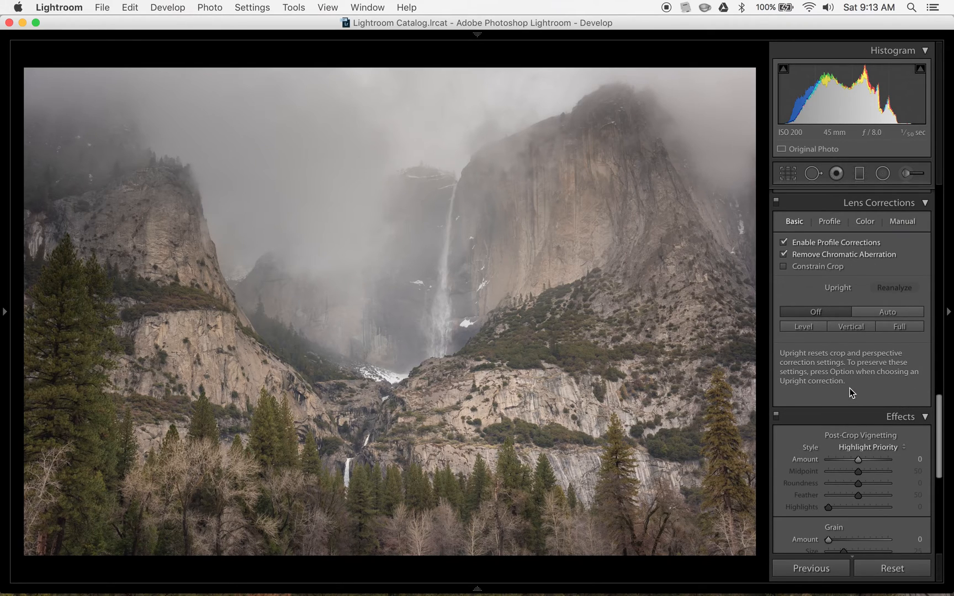
{"action": "scroll", "coordinate": [850, 388], "scroll_direction": "up", "scroll_amount": 12}
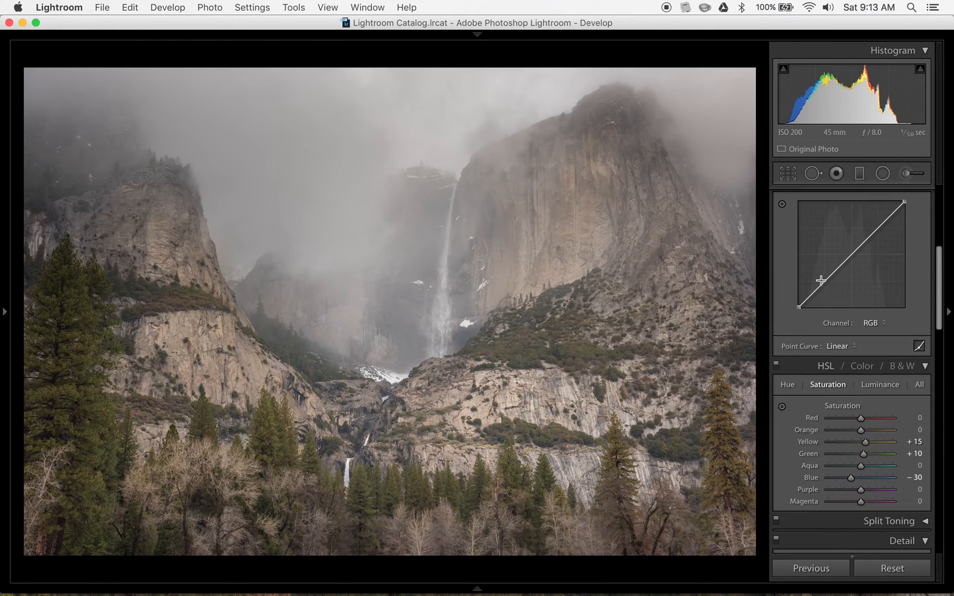
{"action": "scroll", "coordinate": [798, 310], "scroll_direction": "down", "scroll_amount": 1}
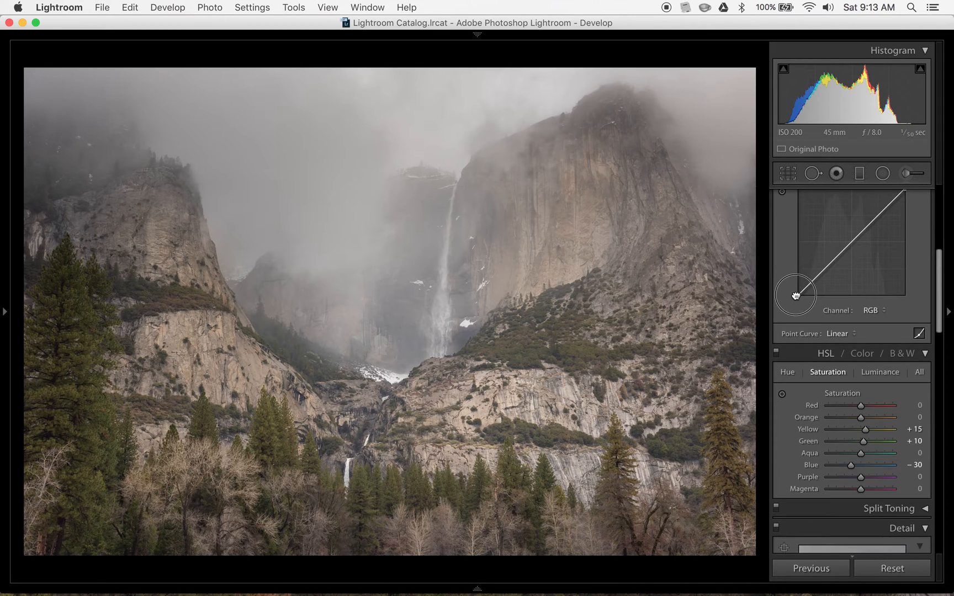
{"action": "scroll", "coordinate": [795, 292], "scroll_direction": "up", "scroll_amount": 3}
{"action": "left_click_drag", "start_coordinate": [799, 333], "coordinate": [798, 318]}
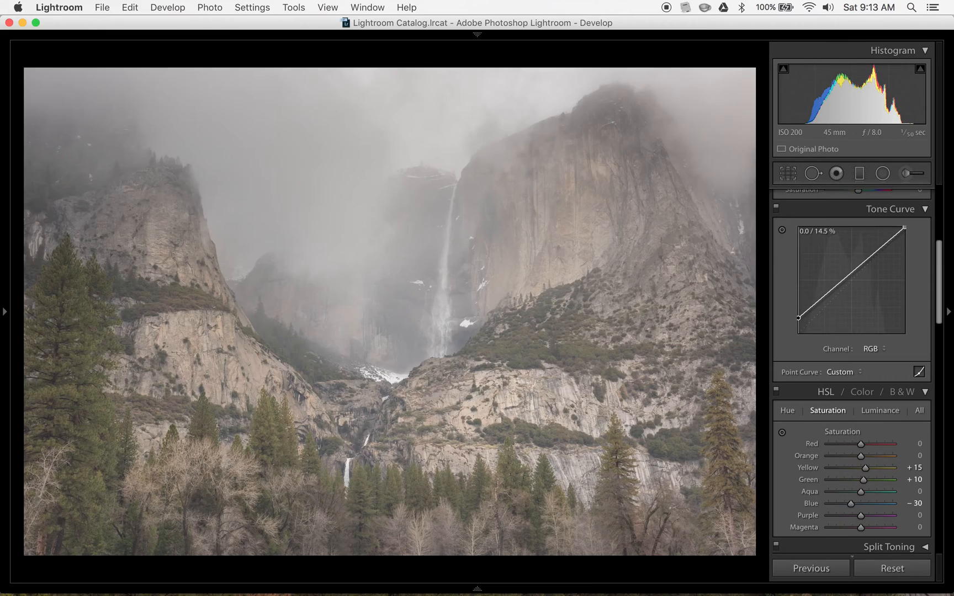
{"action": "left_click_drag", "start_coordinate": [843, 280], "coordinate": [837, 301]}
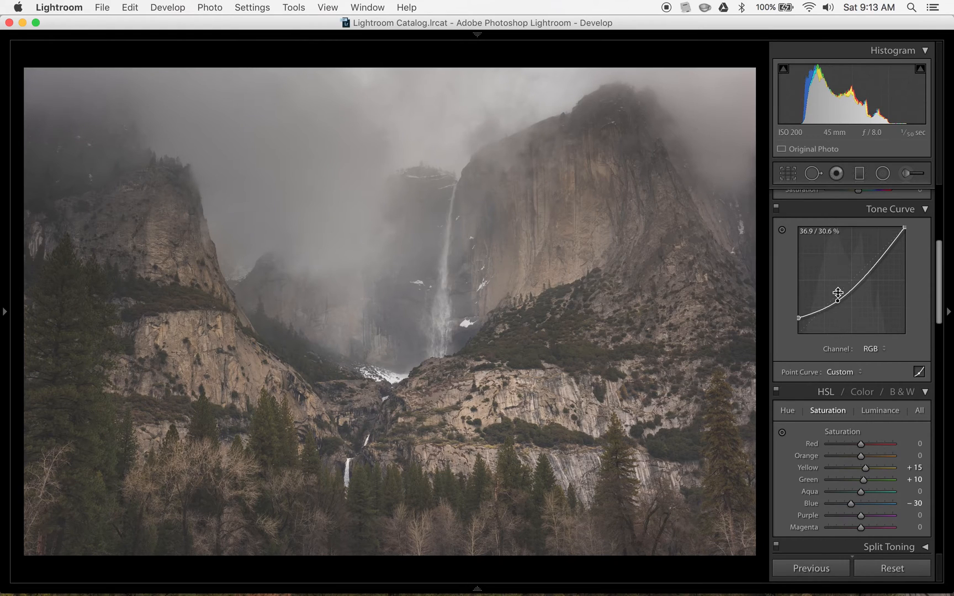
{"action": "key", "text": "super+z"}
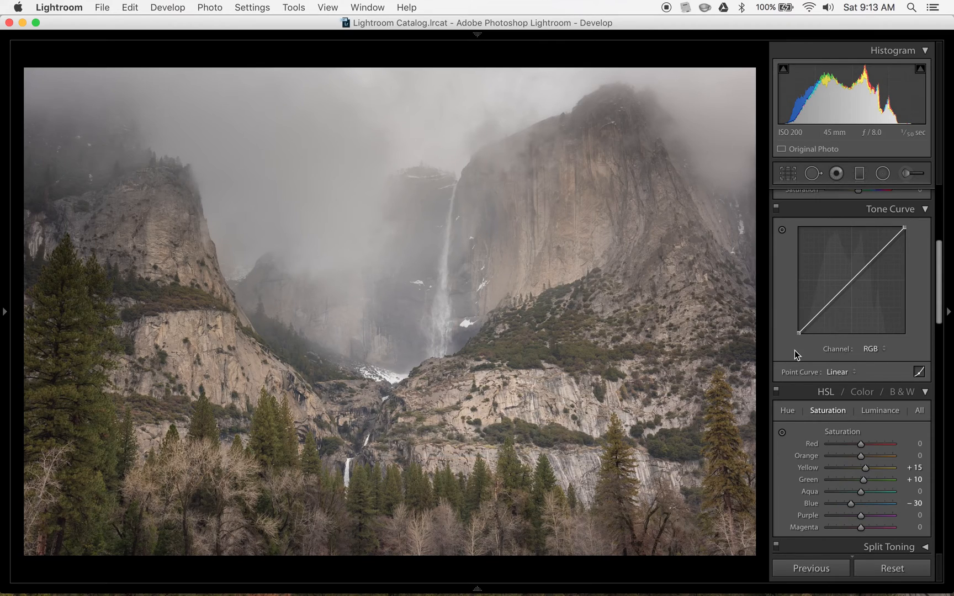
Reset the white balance to a Temp of 6,050 and Tint of −6, and reveal the hidden side panel
{"action": "scroll", "coordinate": [886, 369], "scroll_direction": "up", "scroll_amount": 5}
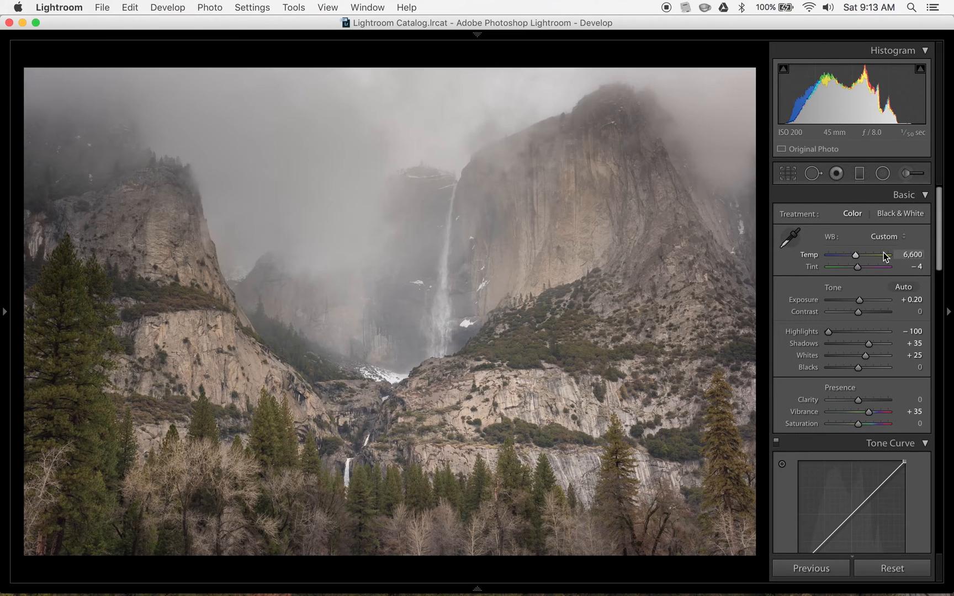
{"action": "double_click", "coordinate": [809, 257]}
{"action": "left_click", "coordinate": [5, 296]}
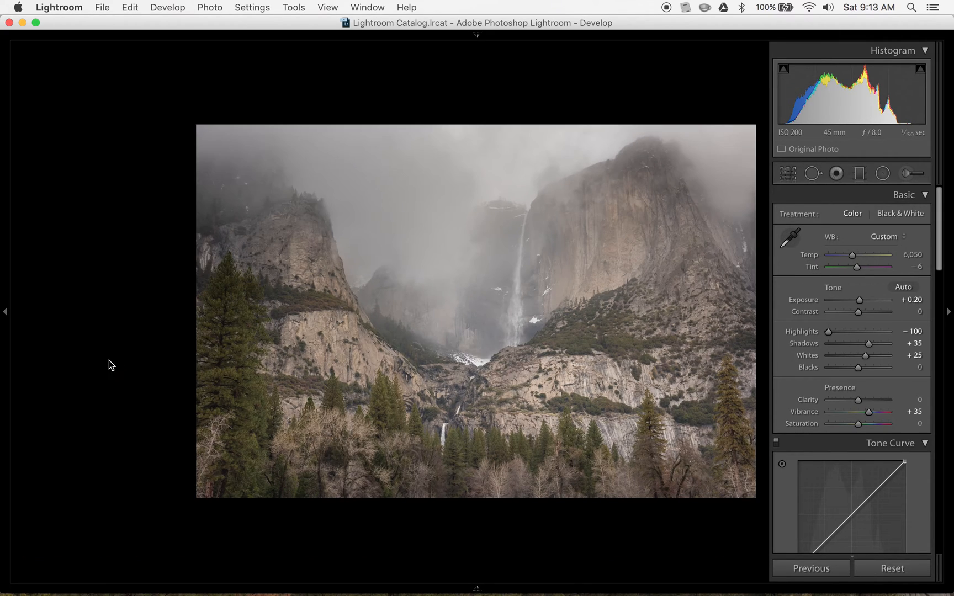
Try the 1. TINT 81A Warming user preset on the photo and undo it
{"action": "left_click", "coordinate": [122, 403]}
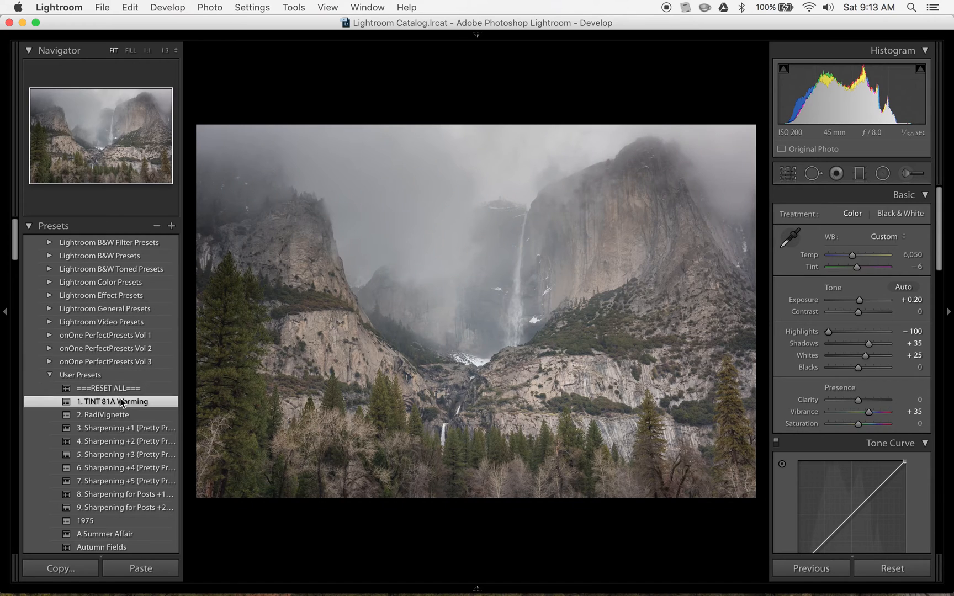
{"action": "left_click", "coordinate": [4, 348]}
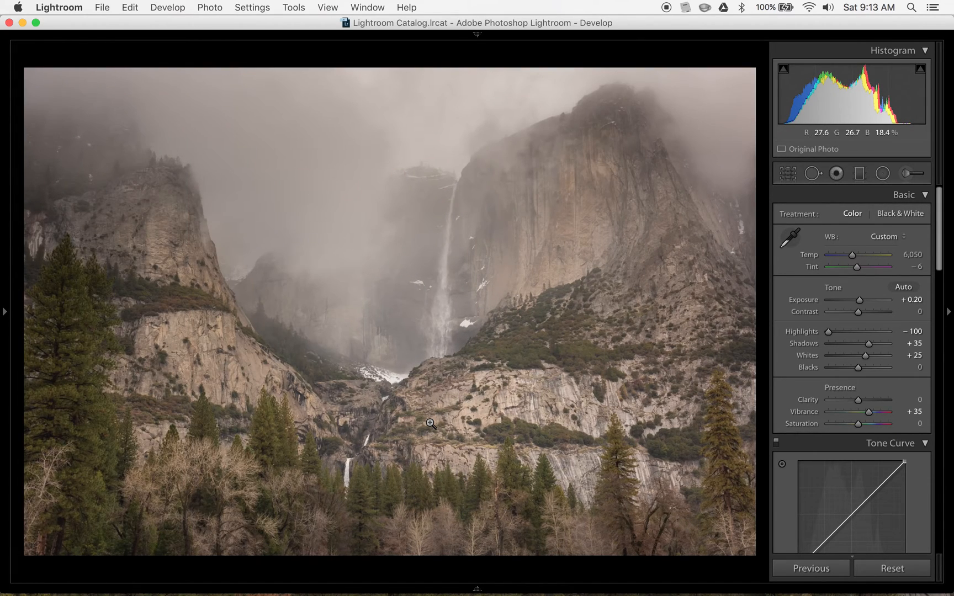
{"action": "key", "text": "super+z"}
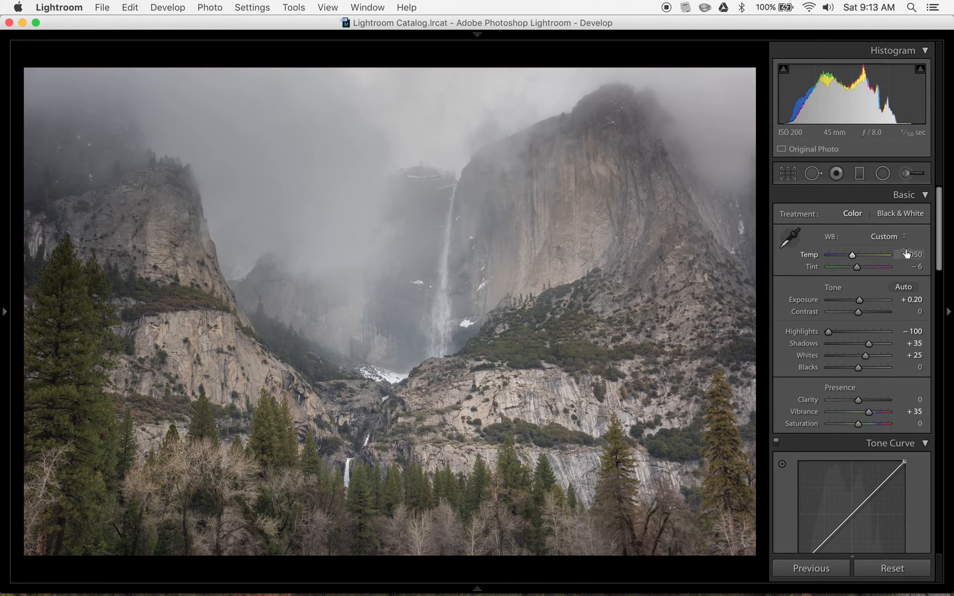
Sample a neutral white balance from the snow patch below the waterfall, and view the result without the side panel
{"action": "left_click", "coordinate": [790, 238]}
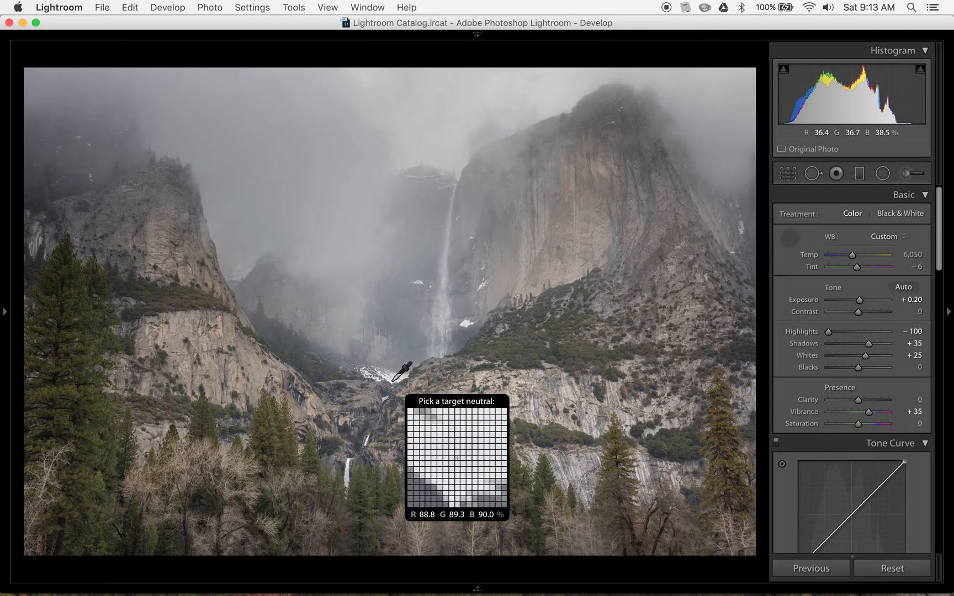
{"action": "left_click", "coordinate": [393, 382]}
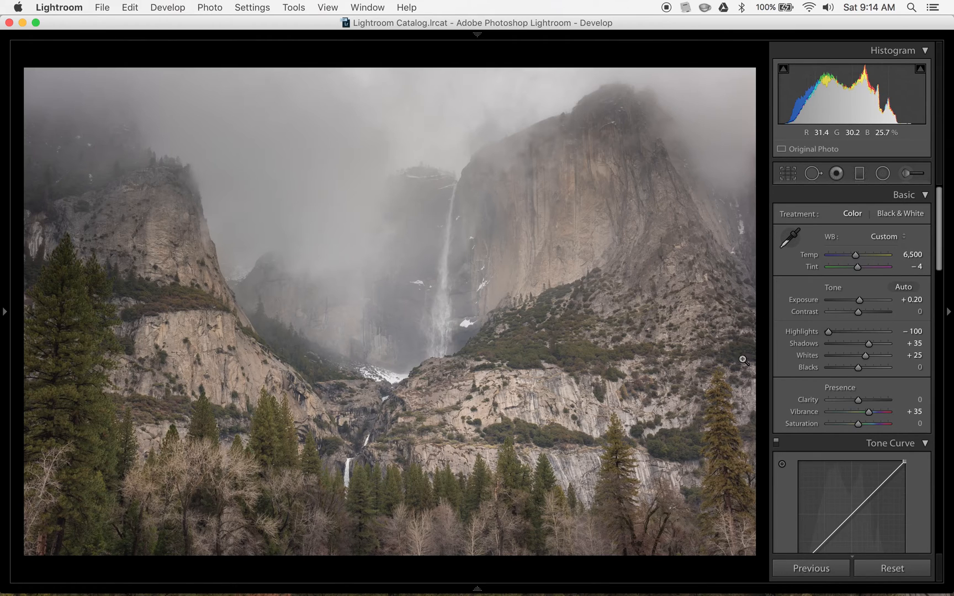
{"action": "left_click", "coordinate": [948, 312]}
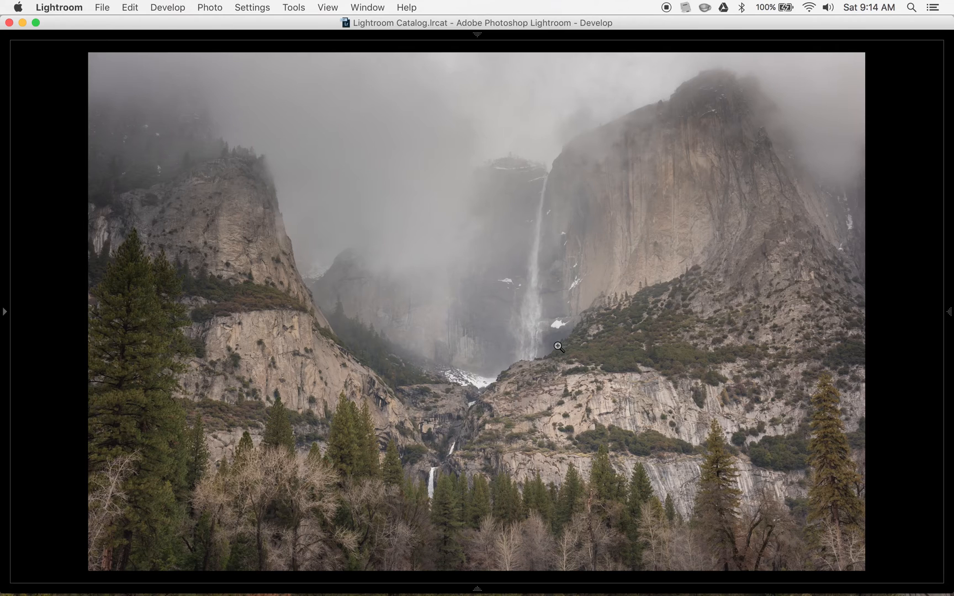
{"action": "left_click", "coordinate": [950, 229]}
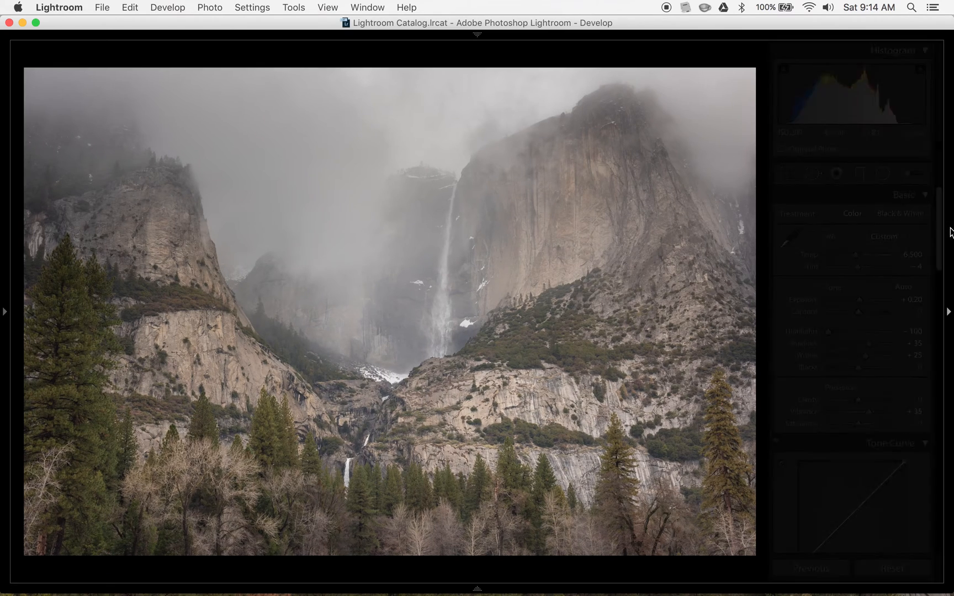
Check the photo's framing and angle with the Crop & Straighten tool, and close the tool
{"action": "left_click", "coordinate": [790, 175]}
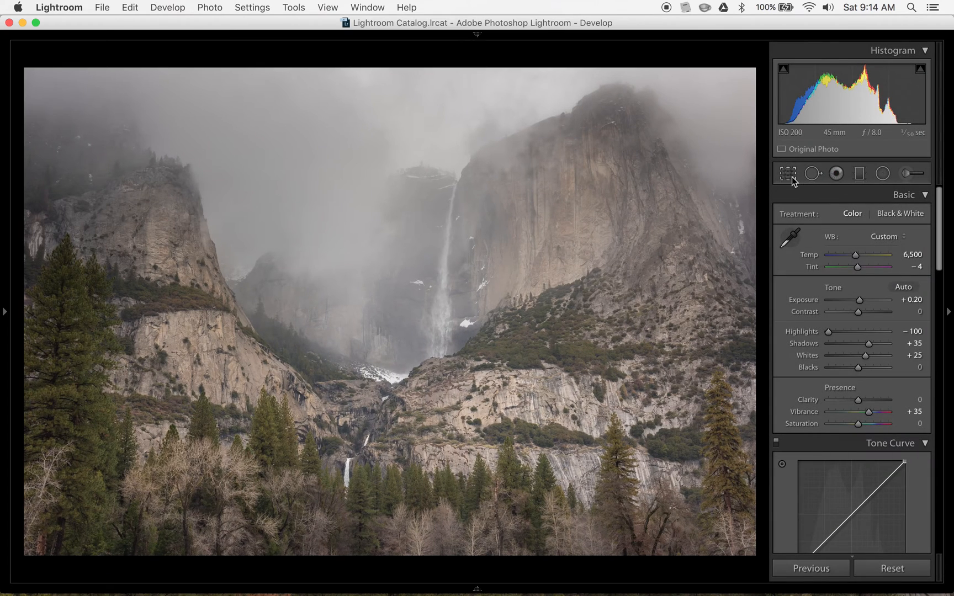
{"action": "left_click_drag", "start_coordinate": [749, 553], "coordinate": [734, 574]}
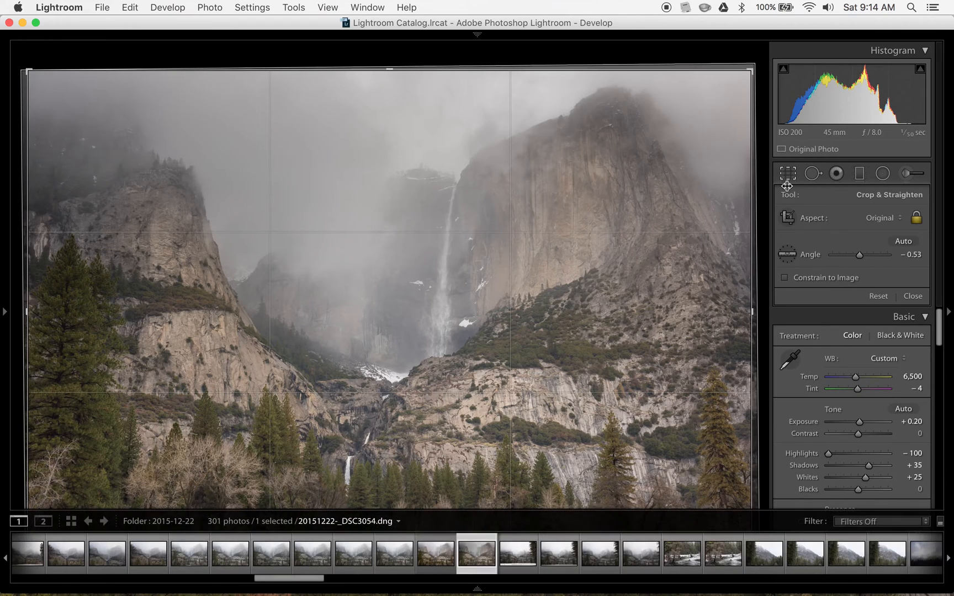
{"action": "left_click", "coordinate": [791, 177]}
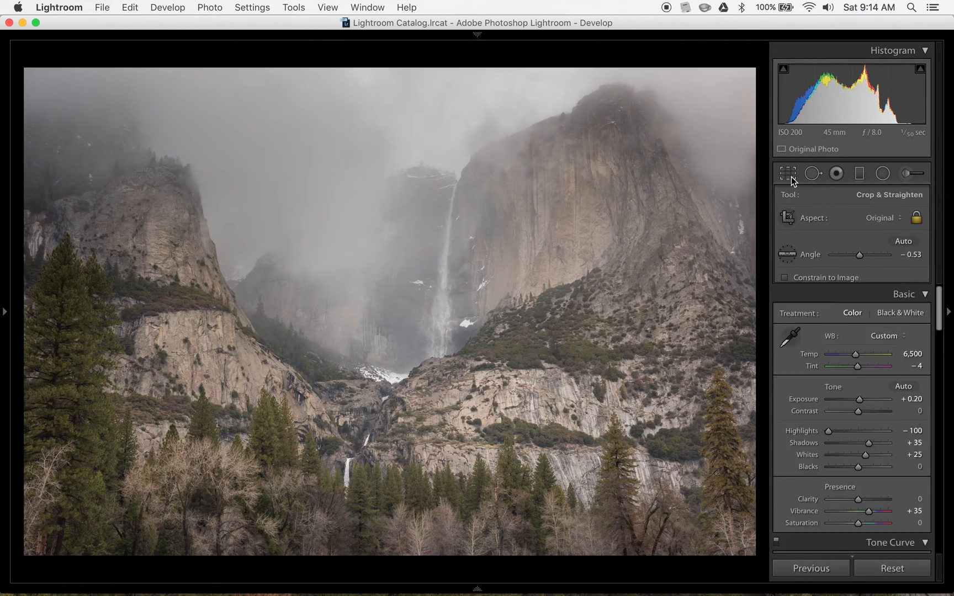
Copy the photo's develop settings, leaving out white balance, local adjustments, spot removal and crop
{"action": "mouse_move", "coordinate": [507, 589]}
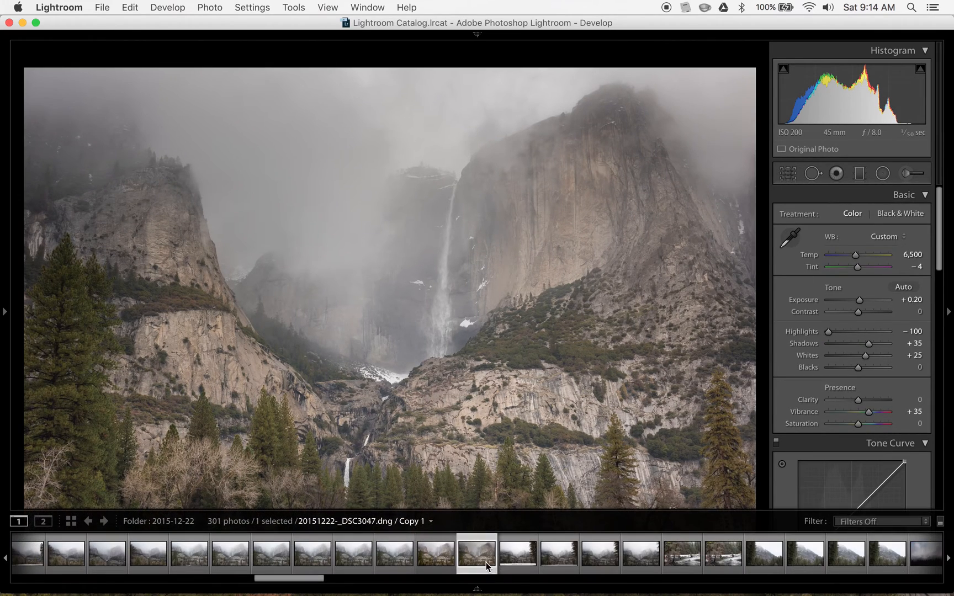
{"action": "right_click", "coordinate": [483, 561]}
{"action": "mouse_move", "coordinate": [547, 321]}
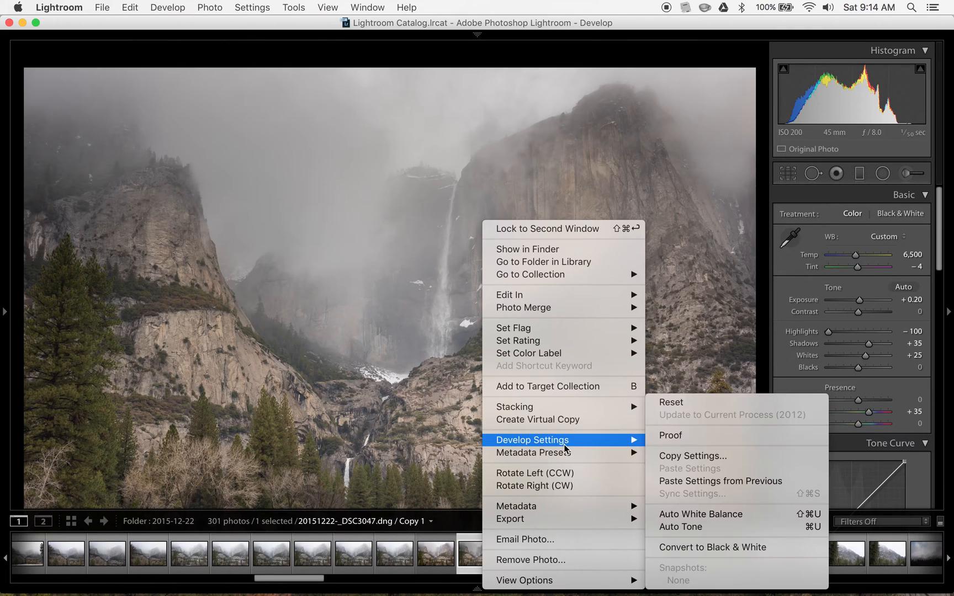
{"action": "mouse_move", "coordinate": [571, 441]}
{"action": "left_click", "coordinate": [689, 456]}
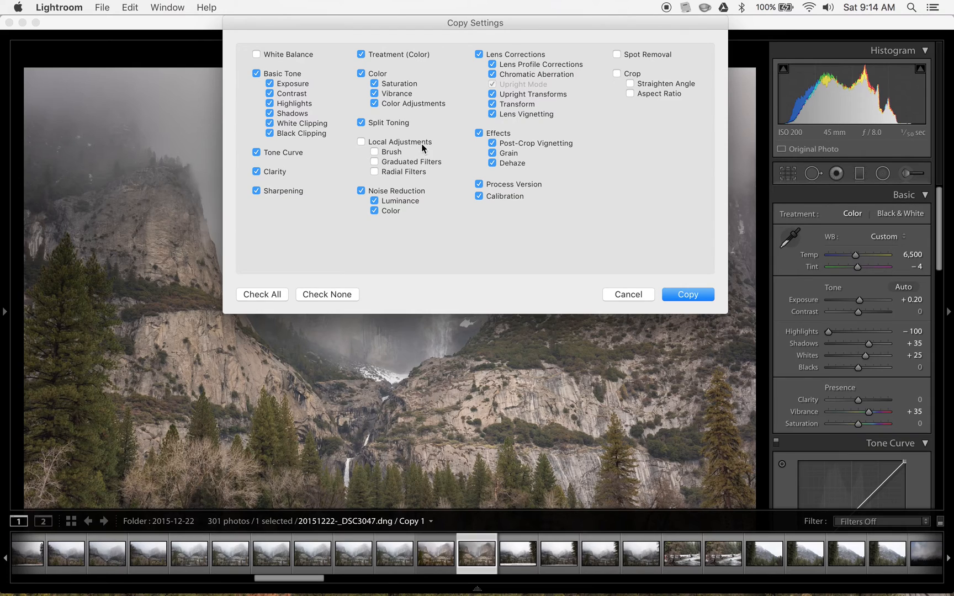
{"action": "left_click", "coordinate": [699, 293]}
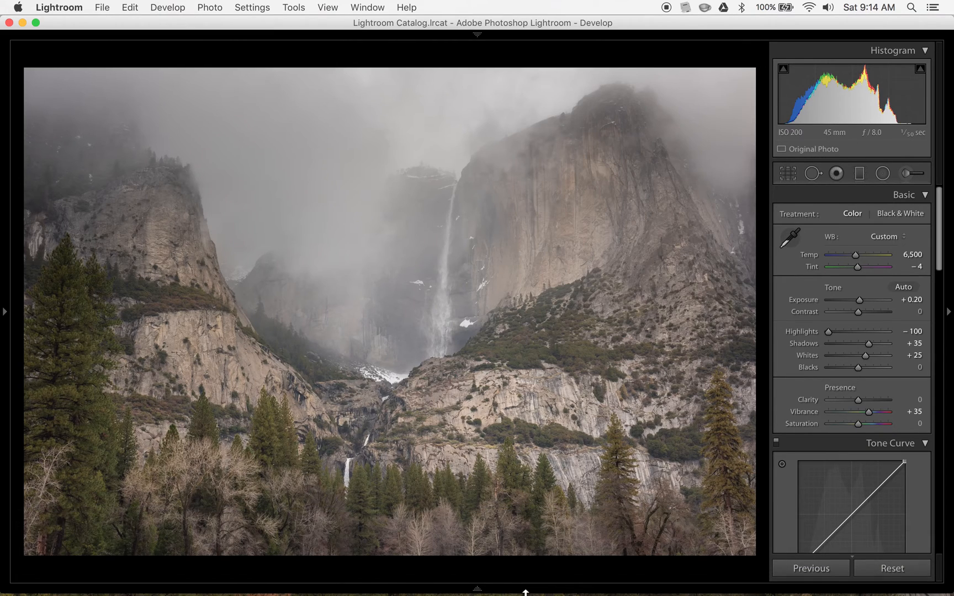
Examine the neighbouring unedited waterfall shots in the filmstrip, and return to the edited virtual copy of 20151222-_DSC3047.dng
{"action": "mouse_move", "coordinate": [517, 594]}
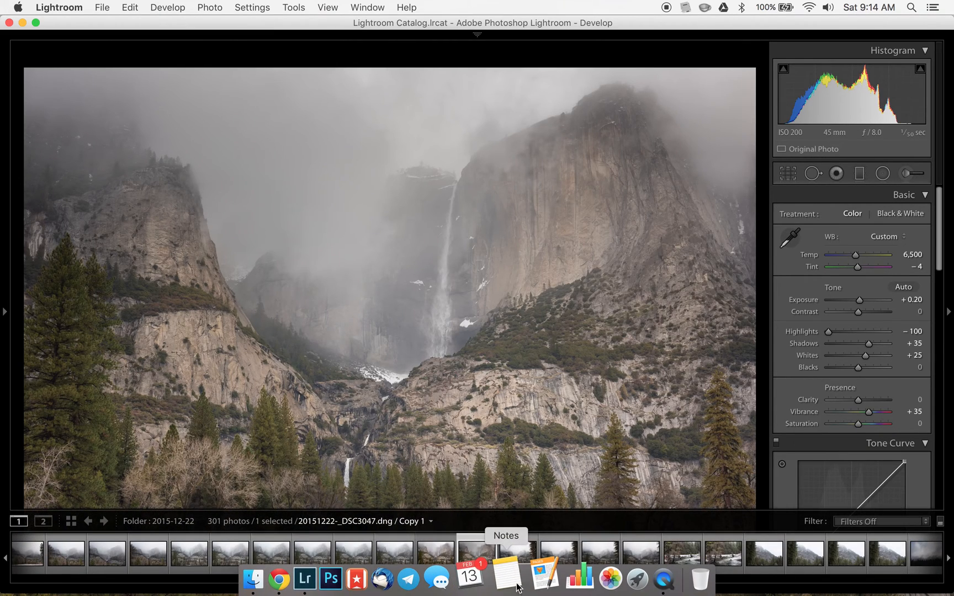
{"action": "left_click", "coordinate": [518, 553]}
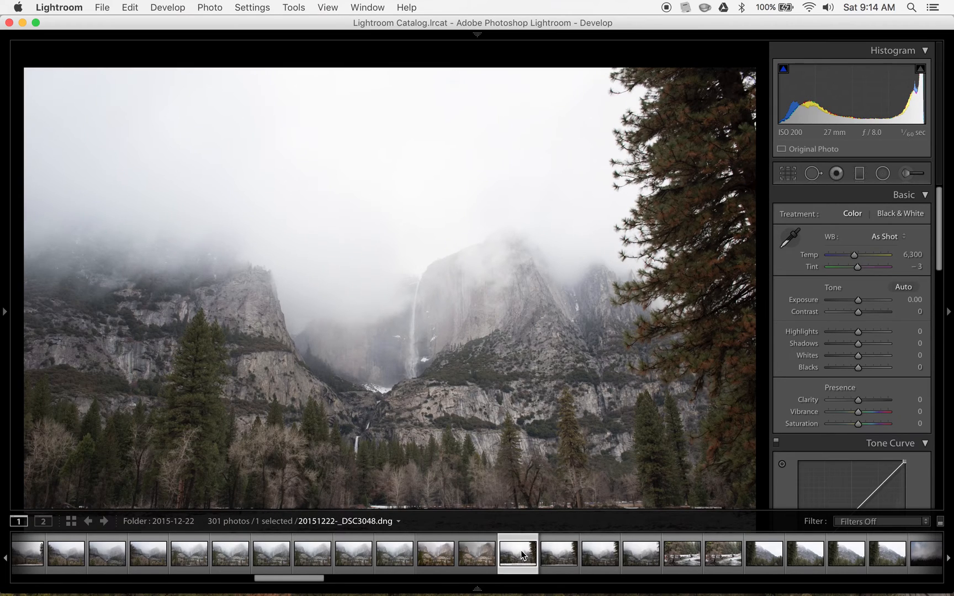
{"action": "key", "text": "Right"}
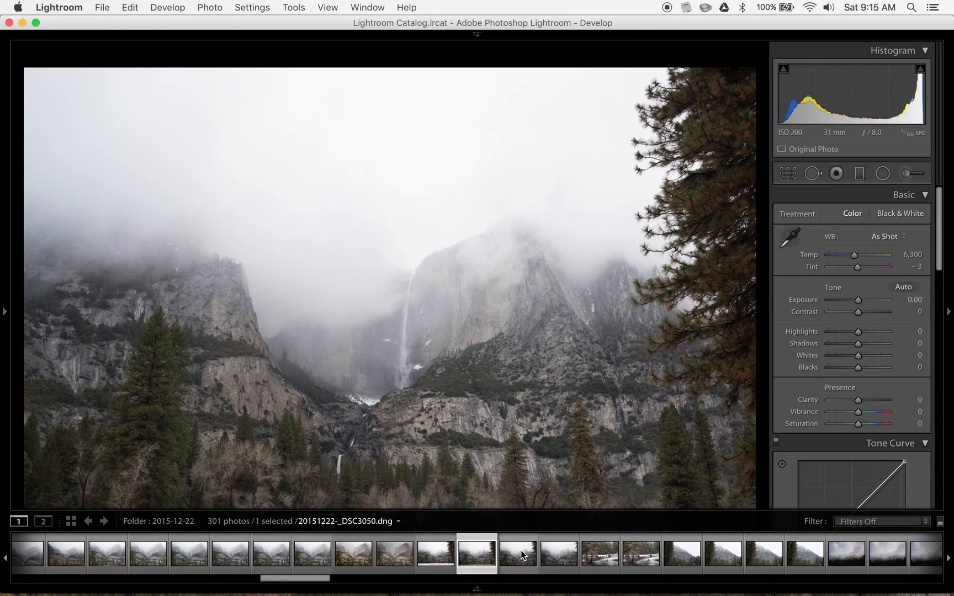
{"action": "key", "text": "Right"}
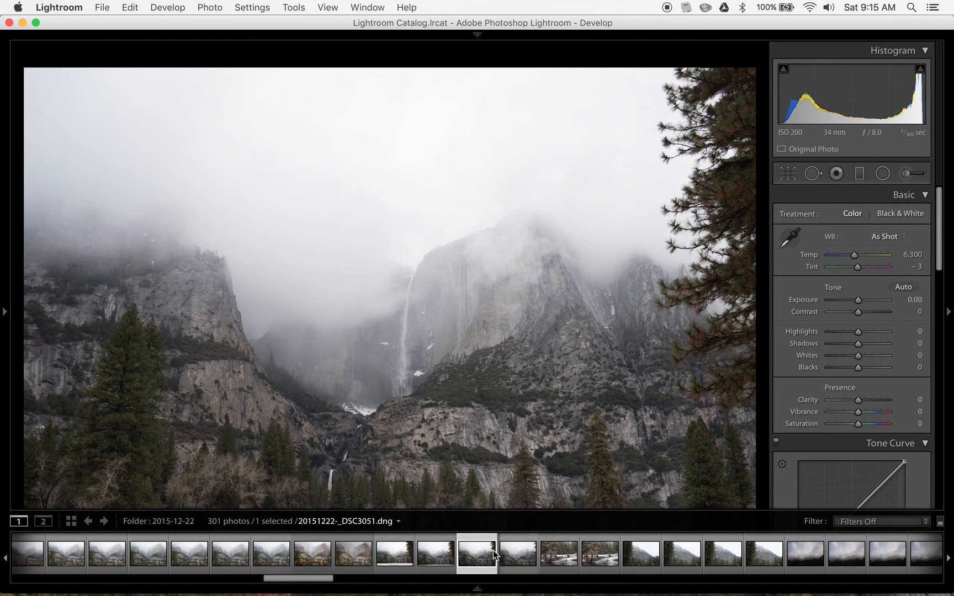
{"action": "left_click", "coordinate": [230, 548]}
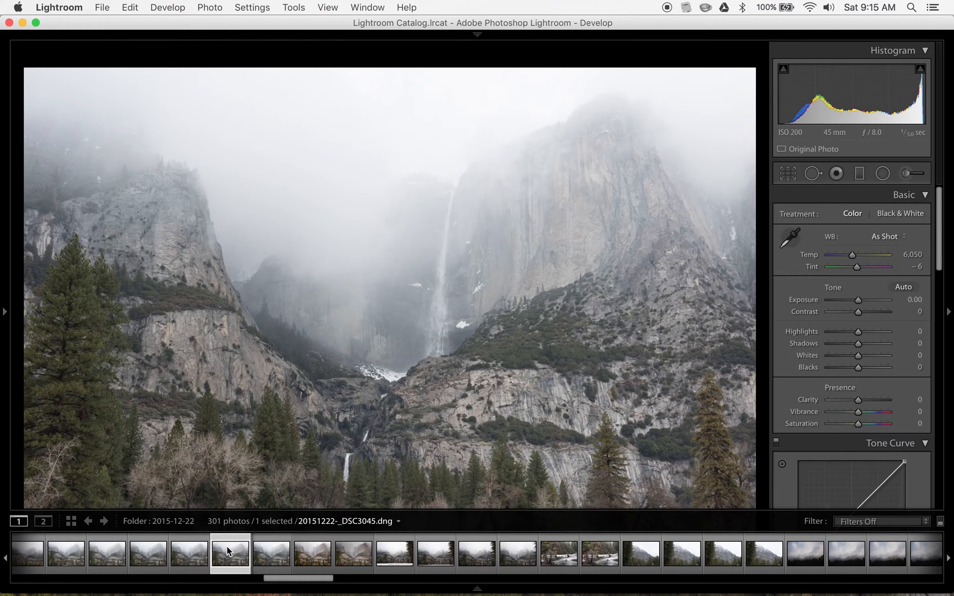
{"action": "left_click", "coordinate": [188, 551]}
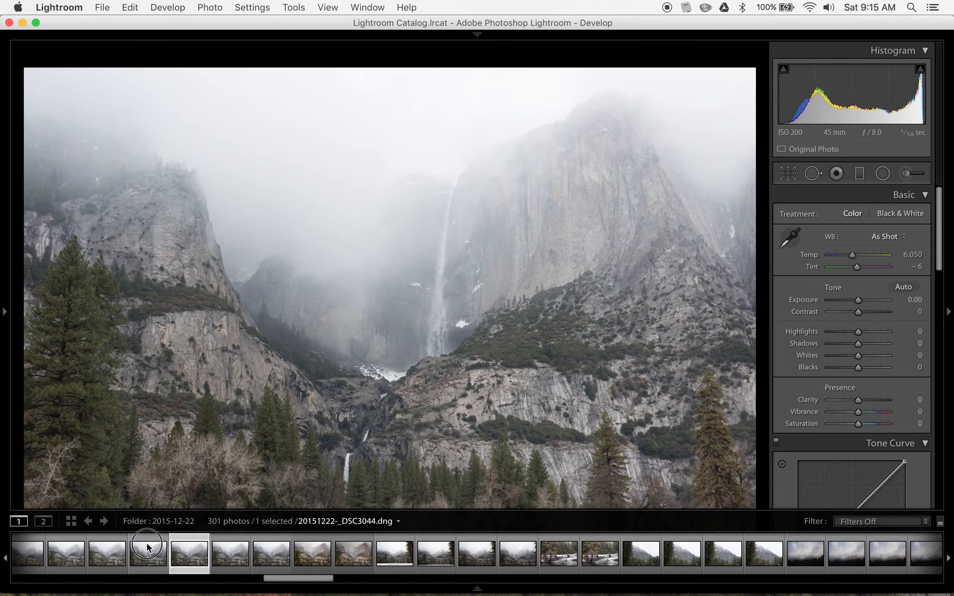
{"action": "left_click", "coordinate": [147, 546]}
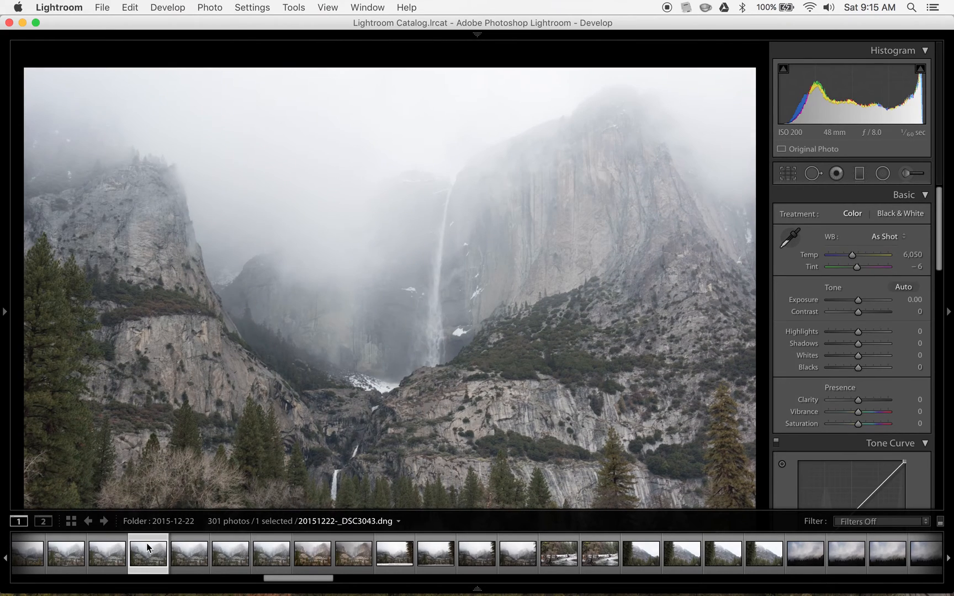
{"action": "left_click", "coordinate": [238, 558]}
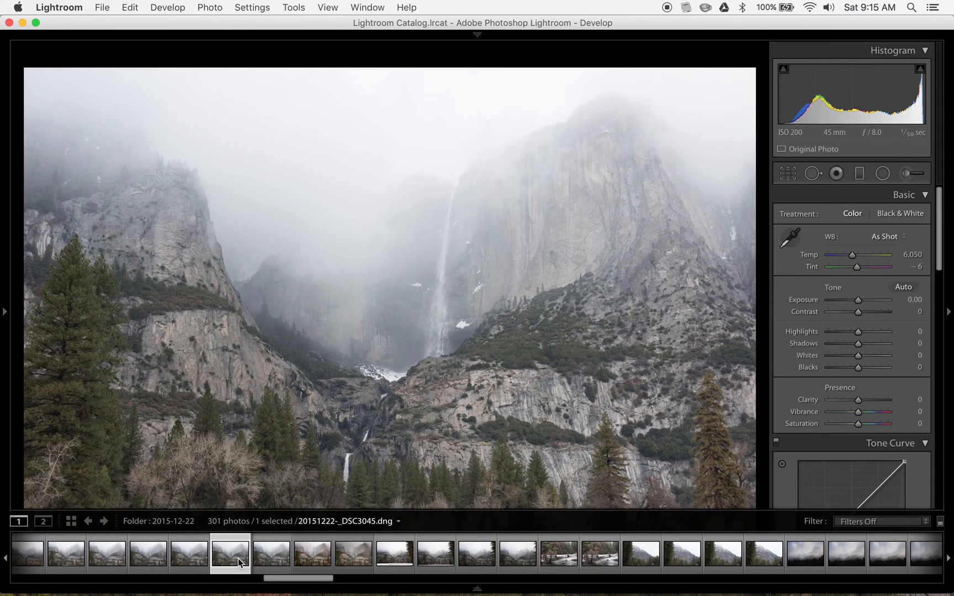
{"action": "left_click", "coordinate": [122, 558]}
{"action": "left_click", "coordinate": [72, 559]}
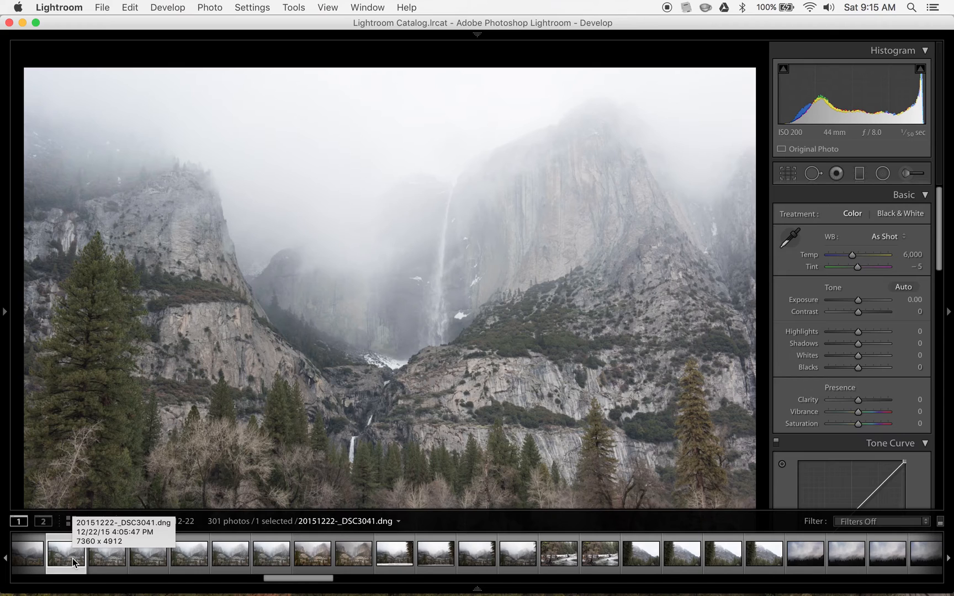
{"action": "key", "text": "Left"}
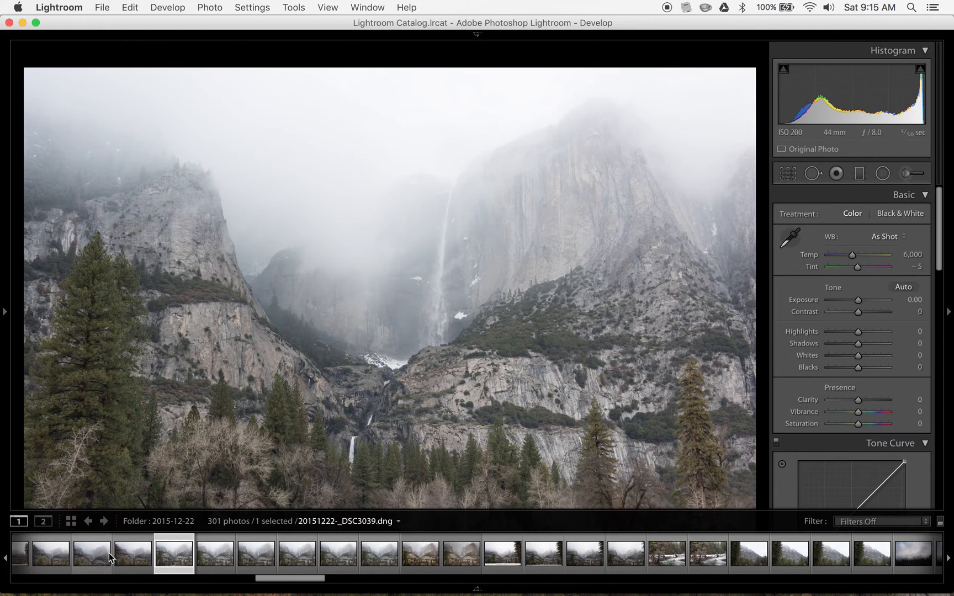
{"action": "left_click", "coordinate": [123, 554]}
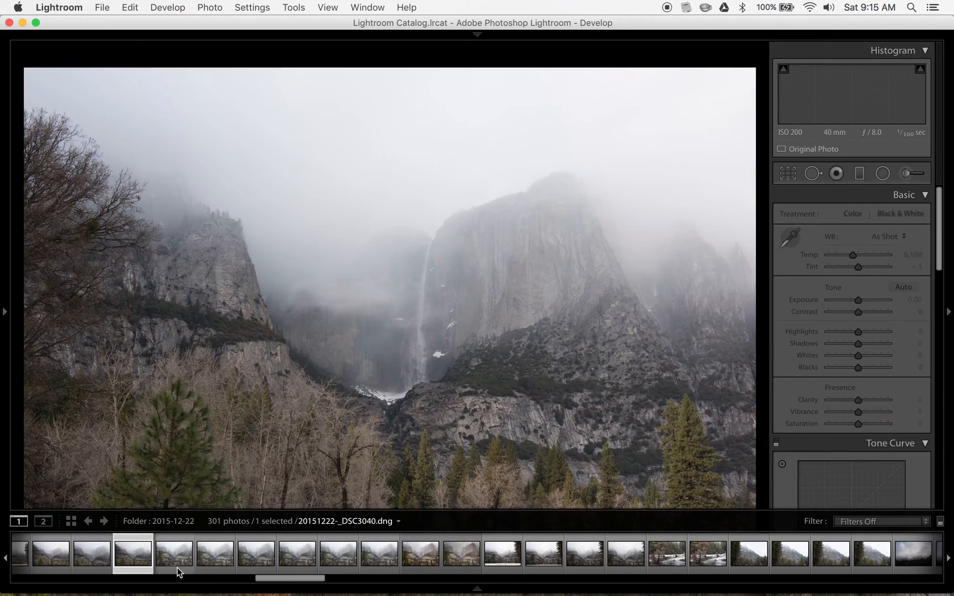
{"action": "left_click", "coordinate": [211, 547]}
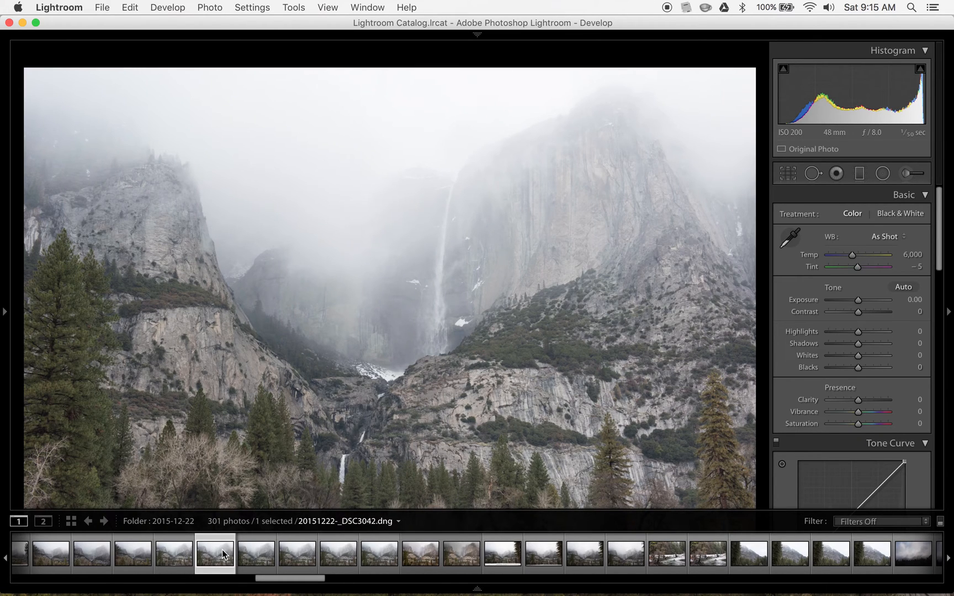
{"action": "left_click", "coordinate": [263, 550]}
{"action": "left_click", "coordinate": [465, 554]}
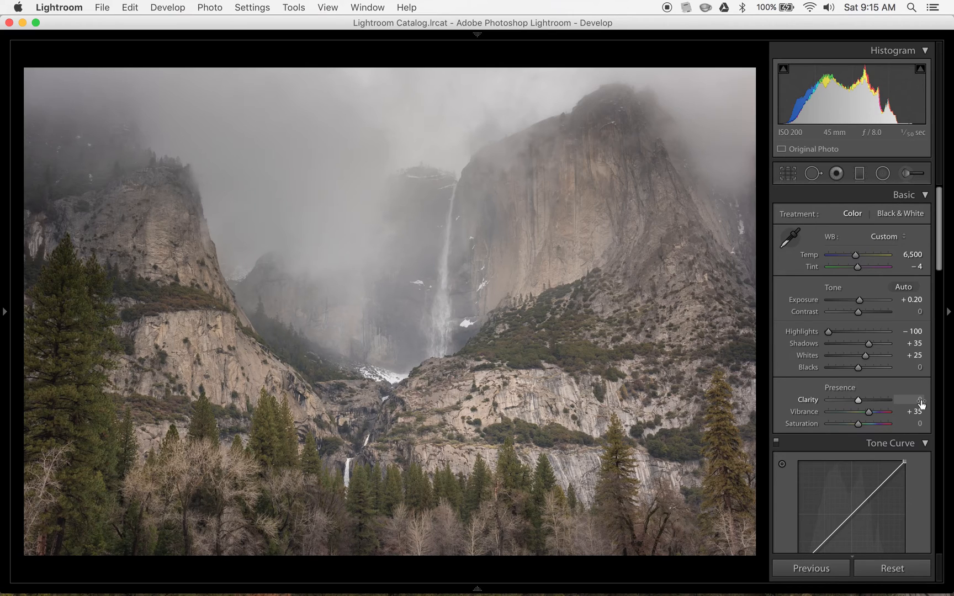
Try an Exposure of +0.40 and bring it back to +0.20
{"action": "key", "text": "period"}
{"action": "key", "text": "plus"}
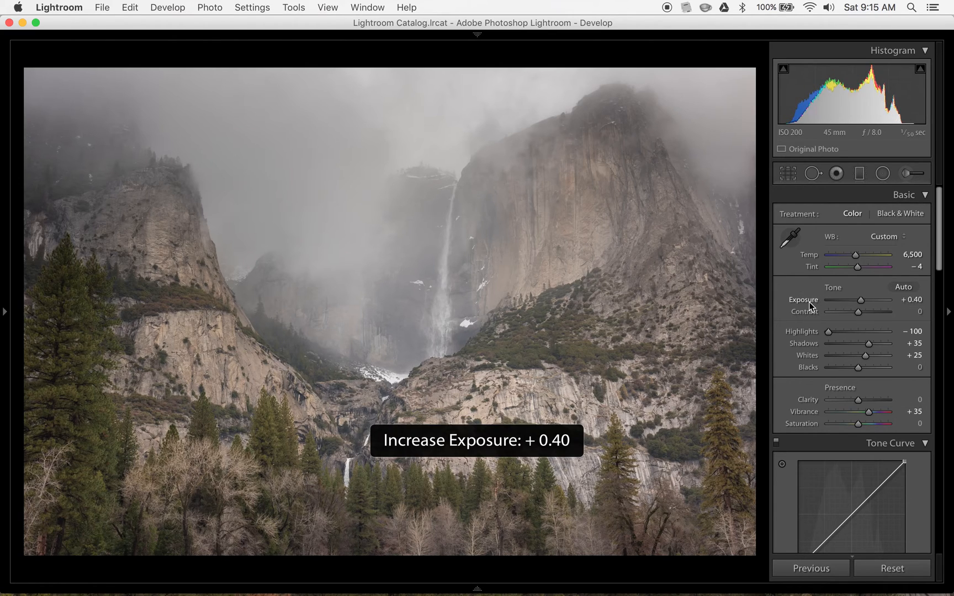
{"action": "key", "text": "minus"}
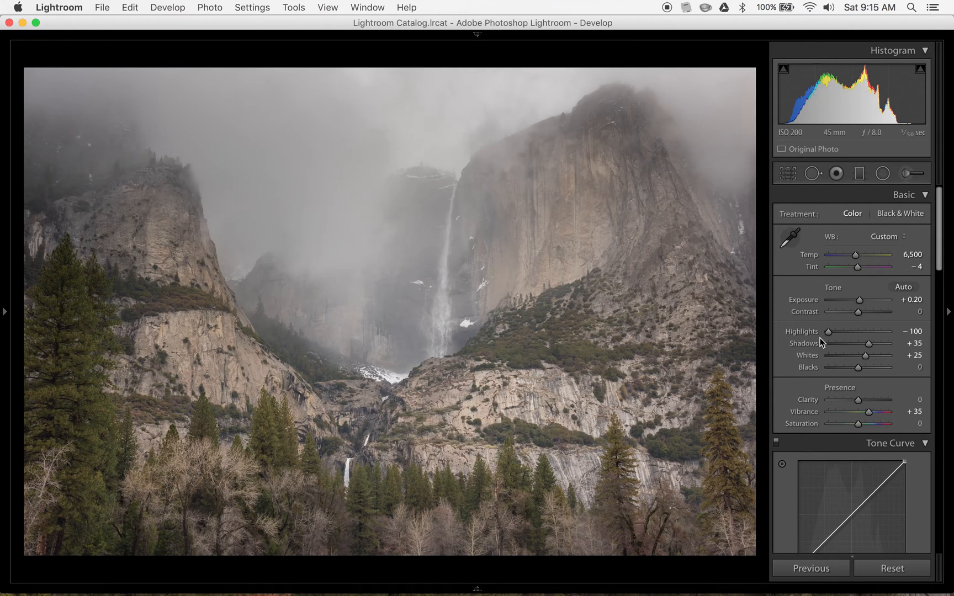
Set the photo's Whites to +35
{"action": "left_click", "coordinate": [911, 355]}
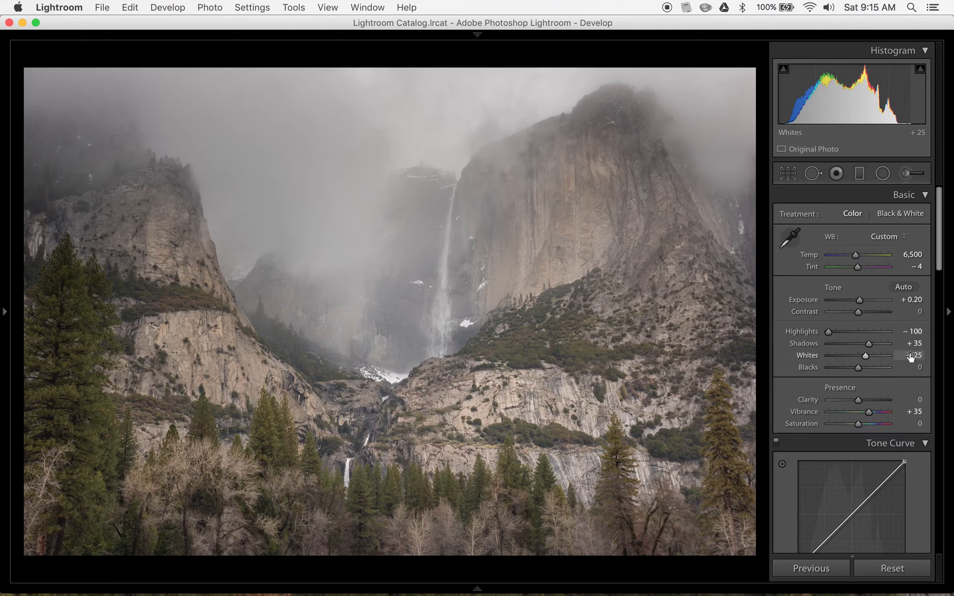
{"action": "type", "text": "35"}
{"action": "key", "text": "Return"}
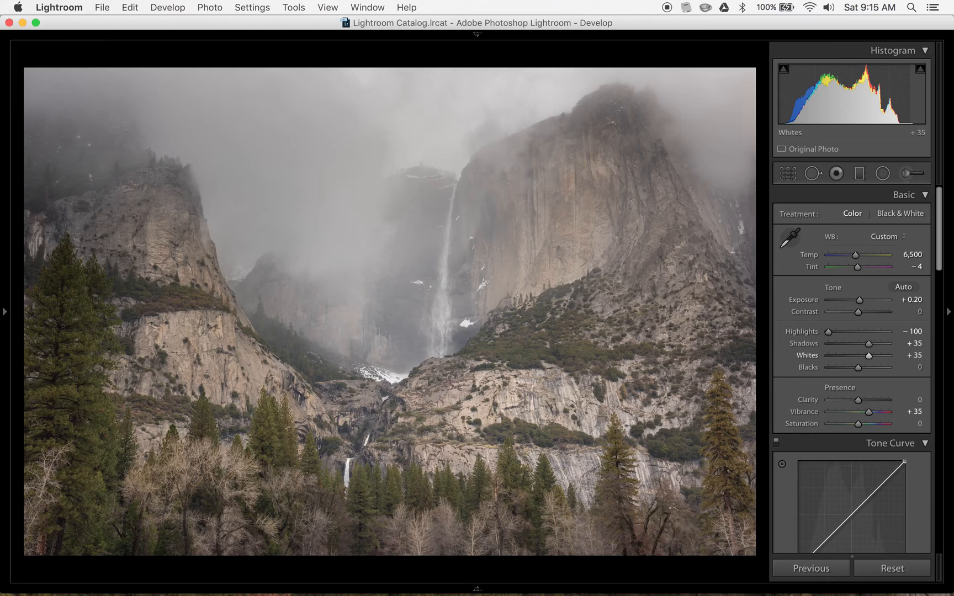
Try a white balance Temp of 6,250 and settle on 6,450
{"action": "left_click", "coordinate": [911, 255]}
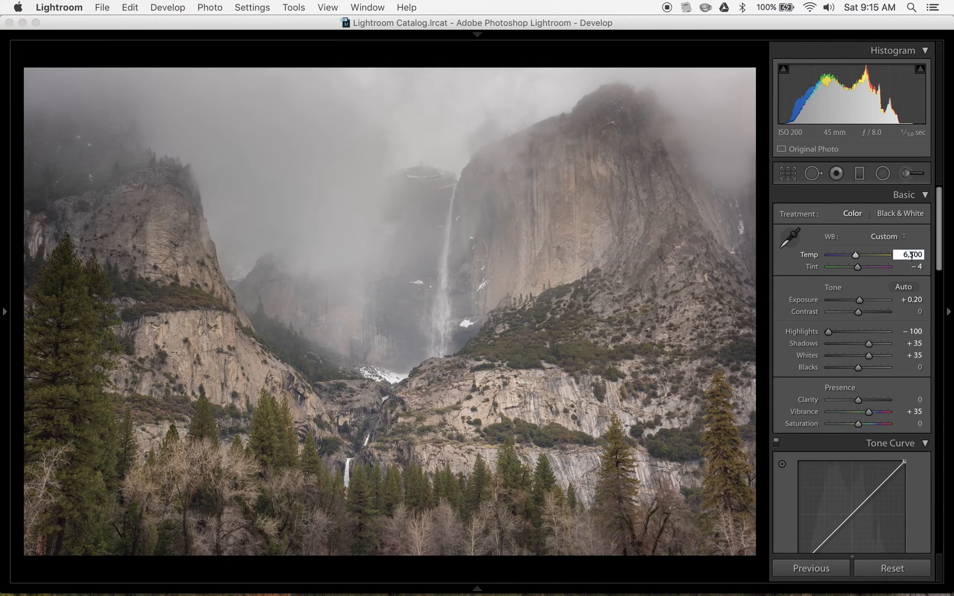
{"action": "type", "text": "6250"}
{"action": "key", "text": "Return"}
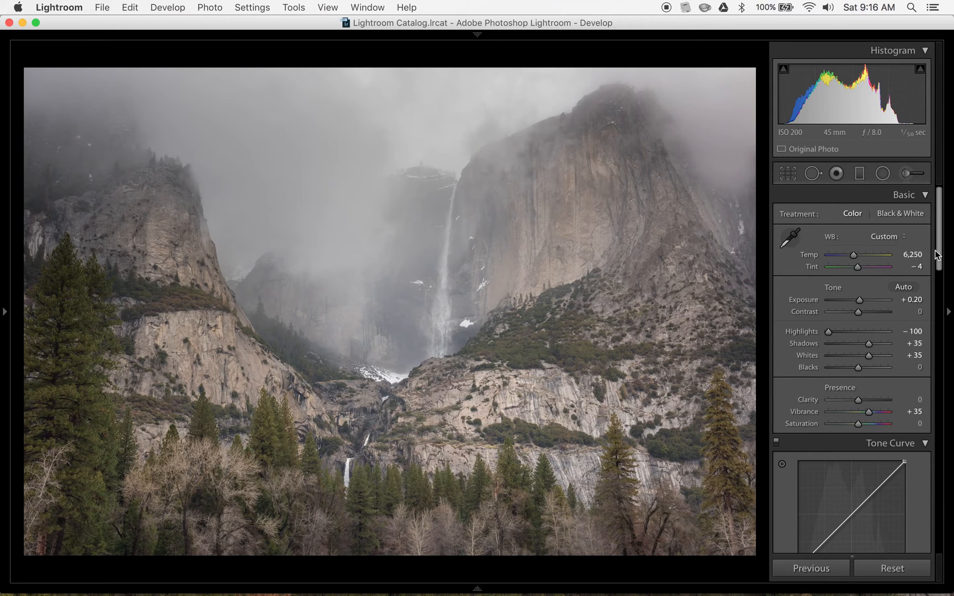
{"action": "left_click", "coordinate": [914, 253]}
{"action": "type", "text": "6450"}
{"action": "key", "text": "Return"}
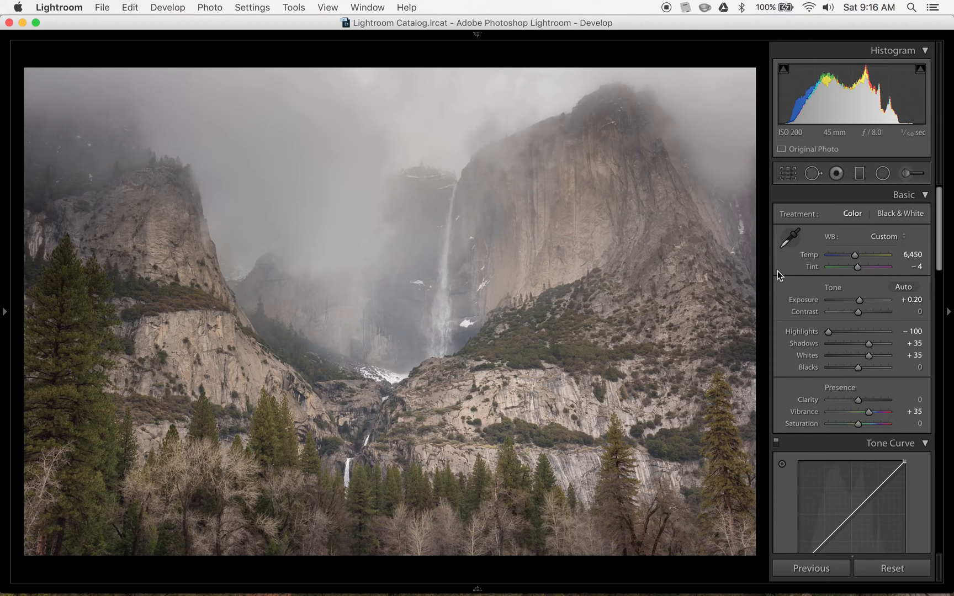
Select the existing graduated filter over the middle of the photo and set its Highlights to 25
{"action": "left_click", "coordinate": [859, 174]}
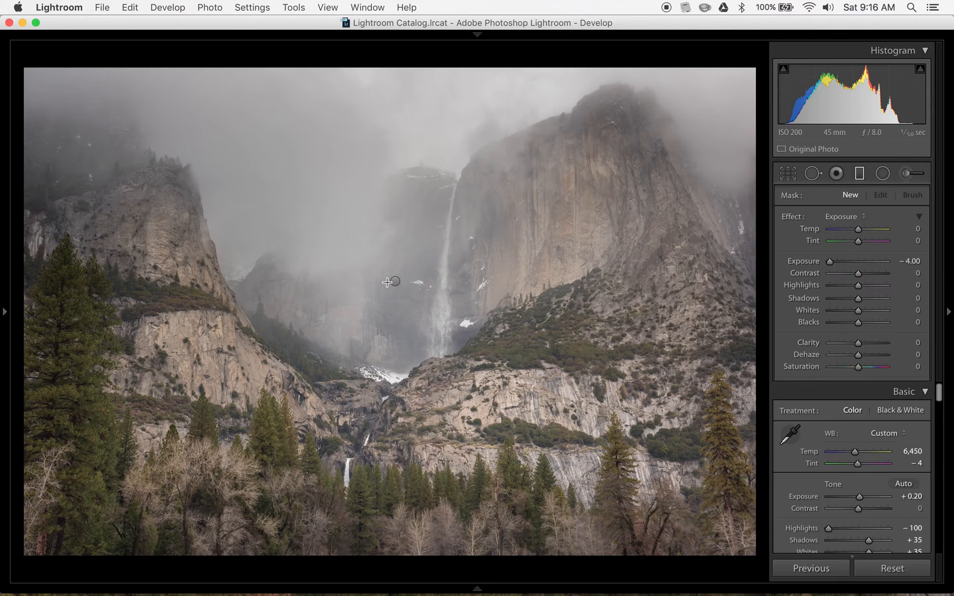
{"action": "left_click", "coordinate": [394, 280]}
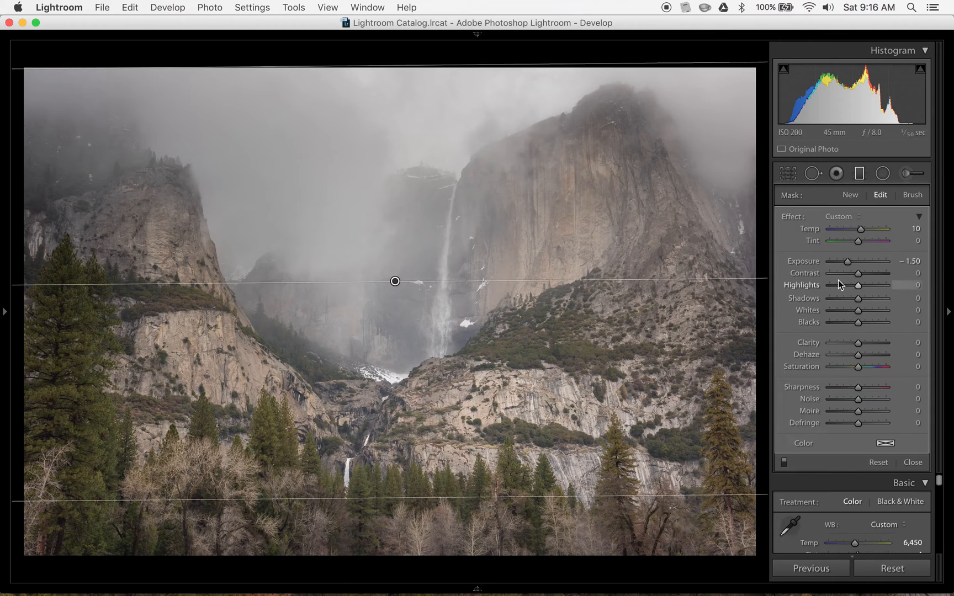
{"action": "mouse_move", "coordinate": [858, 285]}
{"action": "left_mouse_down"}
{"action": "mouse_move", "coordinate": [839, 285]}
{"action": "mouse_move", "coordinate": [883, 285]}
{"action": "mouse_move", "coordinate": [856, 291]}
{"action": "mouse_move", "coordinate": [869, 289]}
{"action": "left_mouse_up"}
{"action": "left_click_drag", "start_coordinate": [868, 286], "coordinate": [867, 286]}
{"action": "left_click", "coordinate": [899, 286]}
{"action": "type", "text": "25"}
{"action": "key", "text": "Tab"}
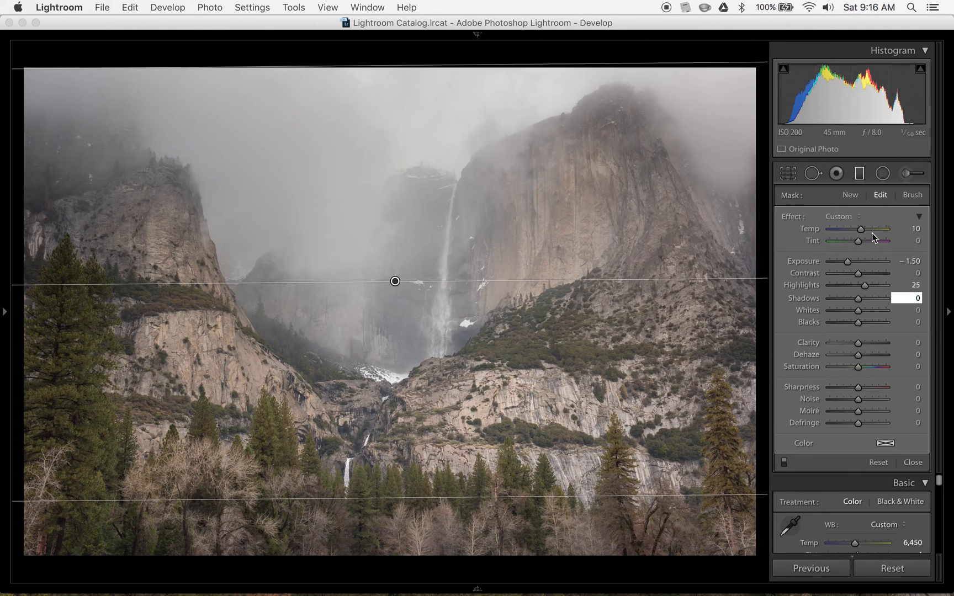
Try the graduated filter's Temp at 0 and return it to 10
{"action": "double_click", "coordinate": [812, 228]}
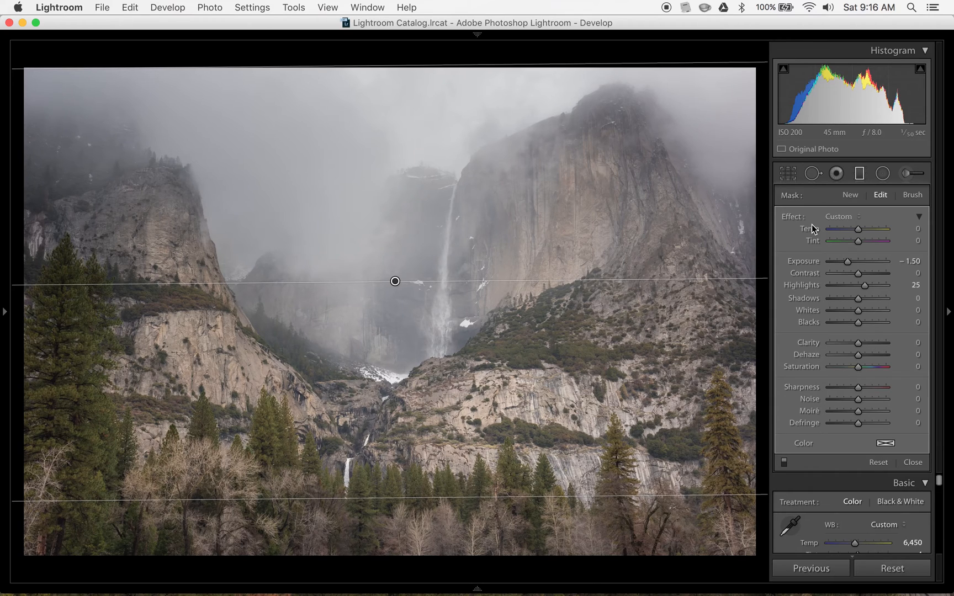
{"action": "left_click", "coordinate": [909, 228]}
{"action": "type", "text": "10"}
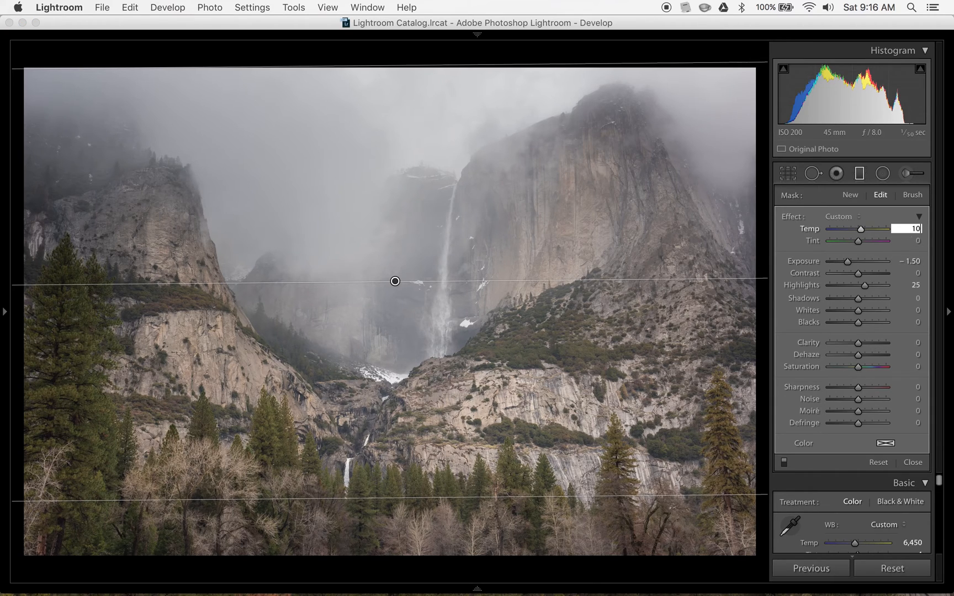
{"action": "key", "text": "Tab"}
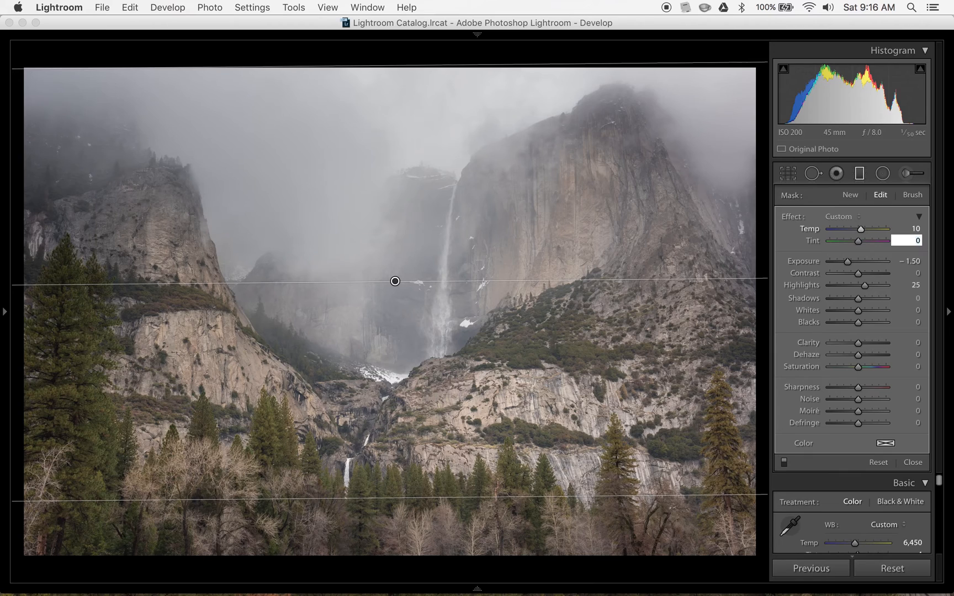
Set the graduated filter's Saturation to 15 and close the filter tool
{"action": "left_click", "coordinate": [865, 368]}
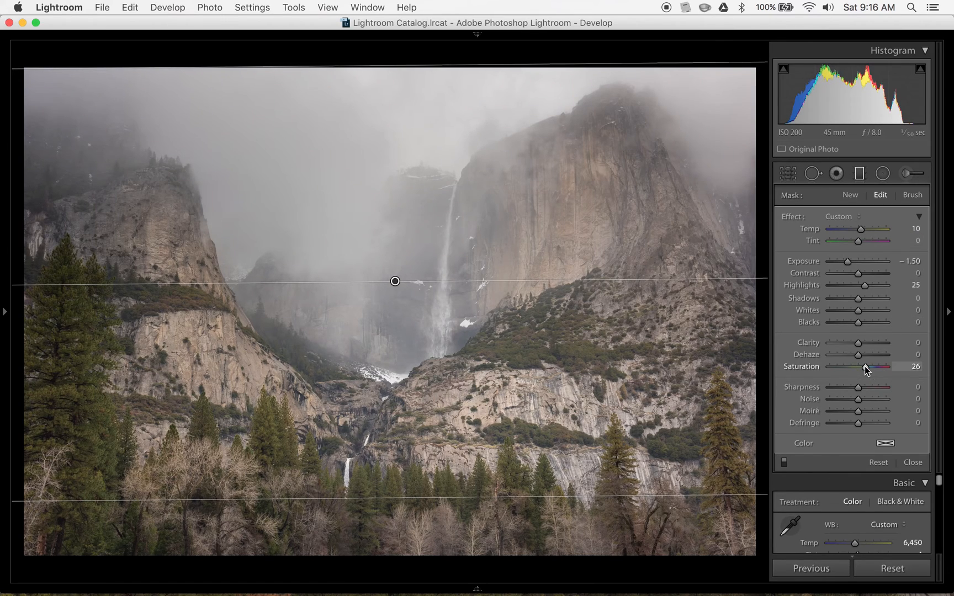
{"action": "left_click", "coordinate": [909, 367]}
{"action": "type", "text": "15"}
{"action": "key", "text": "Return"}
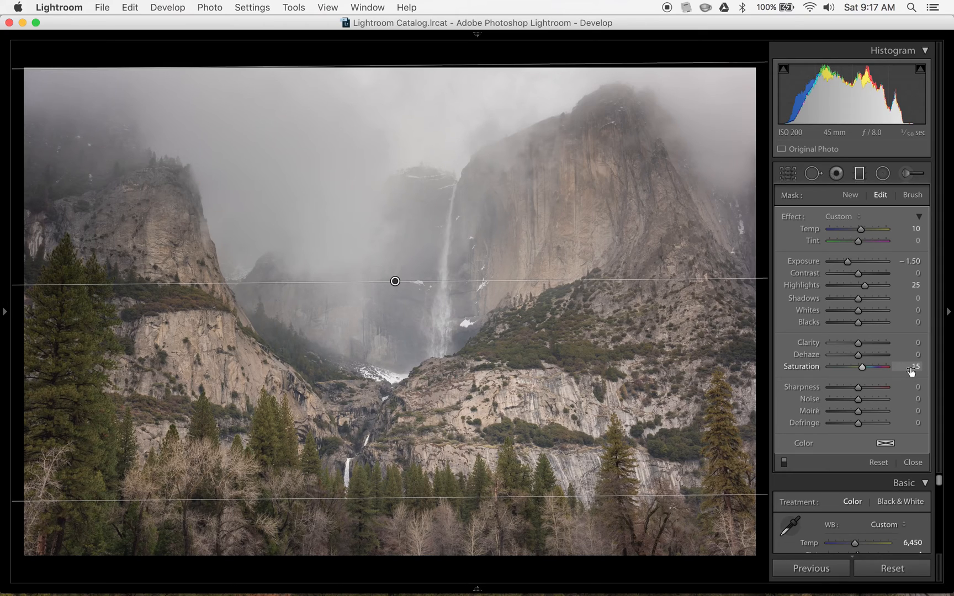
{"action": "left_click", "coordinate": [859, 173]}
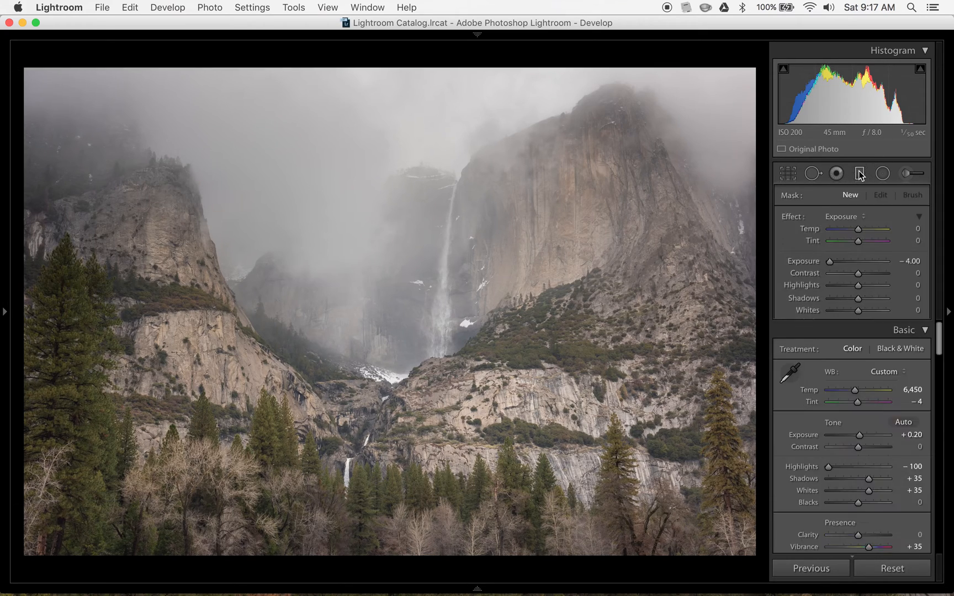
{"action": "left_click", "coordinate": [859, 174]}
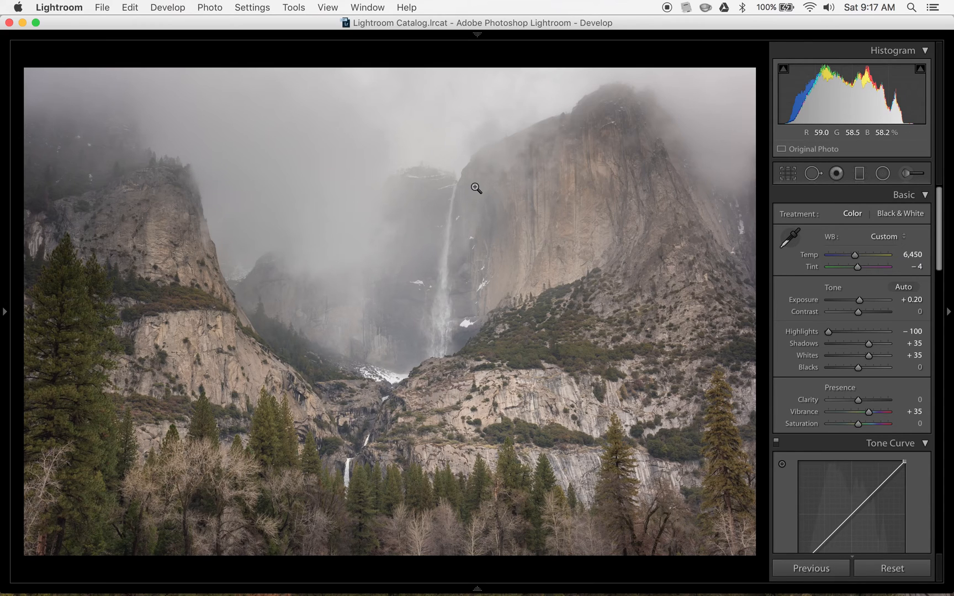
Examine the lower falls, trees and cliffs close up, and return to the view of the whole photo
{"action": "left_click", "coordinate": [352, 465]}
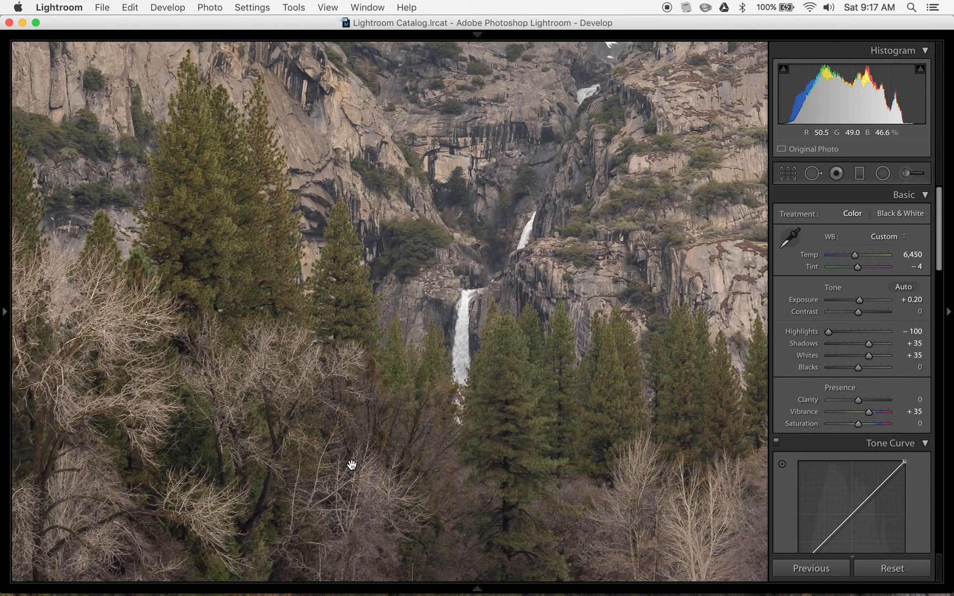
{"action": "scroll", "coordinate": [352, 465], "scroll_direction": "up", "scroll_amount": 1}
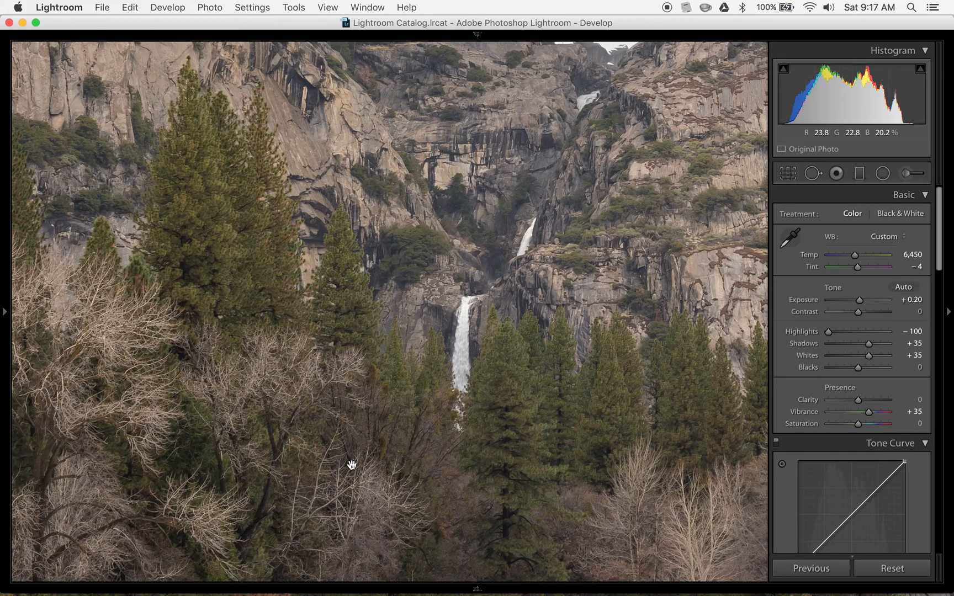
{"action": "scroll", "coordinate": [351, 466], "scroll_direction": "up", "scroll_amount": 5}
{"action": "scroll", "coordinate": [352, 466], "scroll_direction": "left", "scroll_amount": 3}
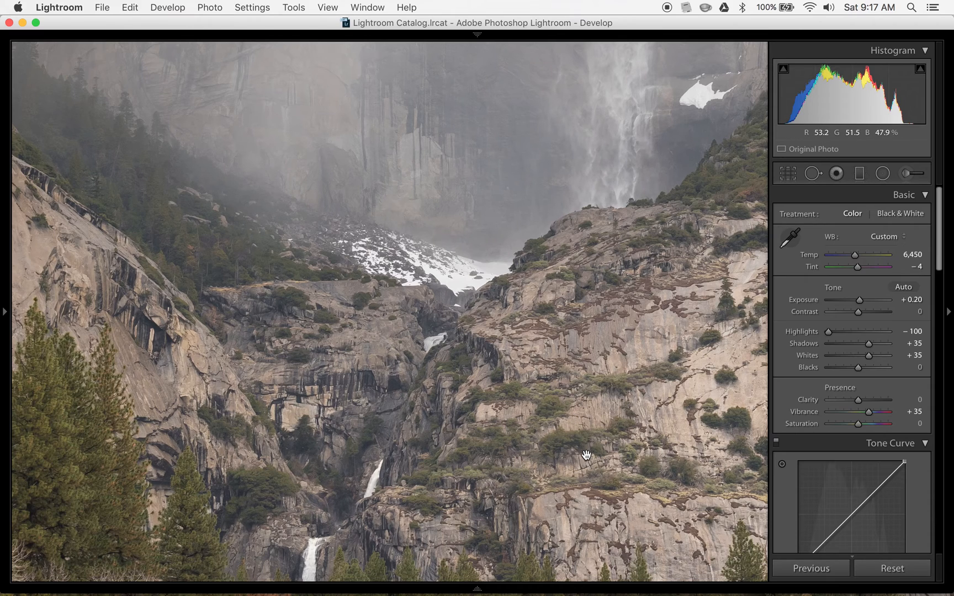
{"action": "left_click", "coordinate": [633, 227]}
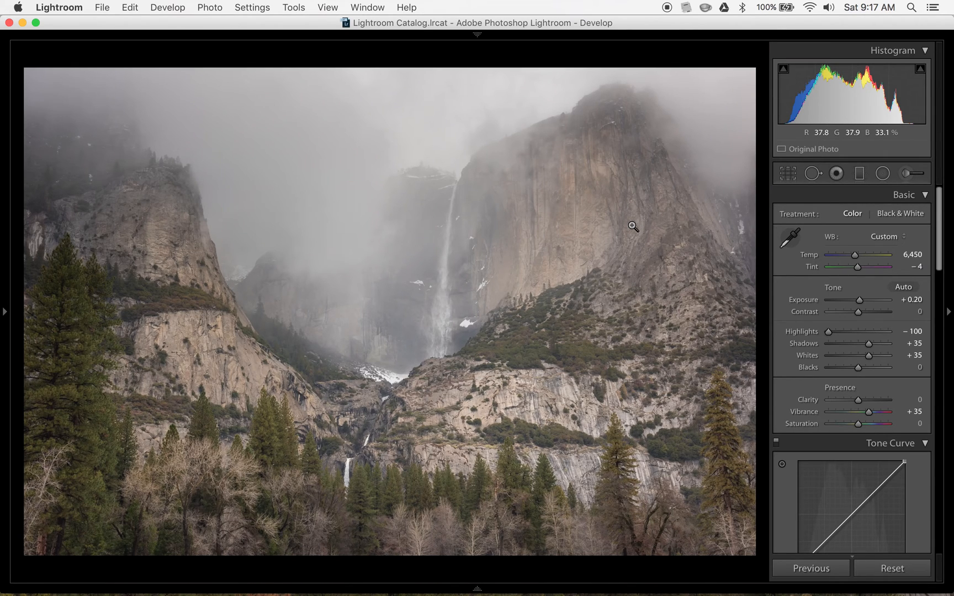
Try a manual Vertical lens correction of −8 with Constrain Crop on, and reset the Vertical value to 0
{"action": "scroll", "coordinate": [842, 324], "scroll_direction": "down", "scroll_amount": 20}
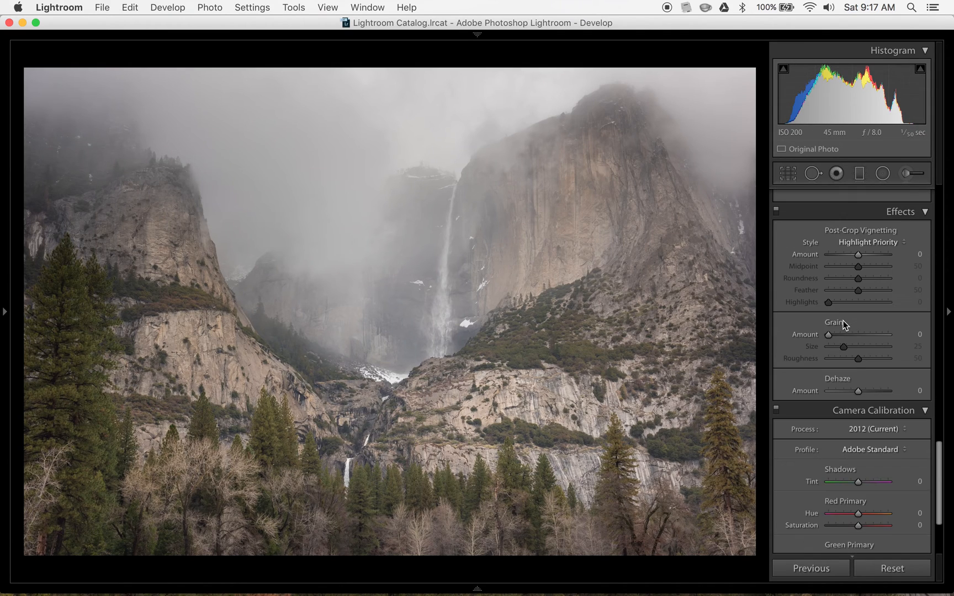
{"action": "scroll", "coordinate": [843, 325], "scroll_direction": "up", "scroll_amount": 5}
{"action": "left_click", "coordinate": [906, 356]}
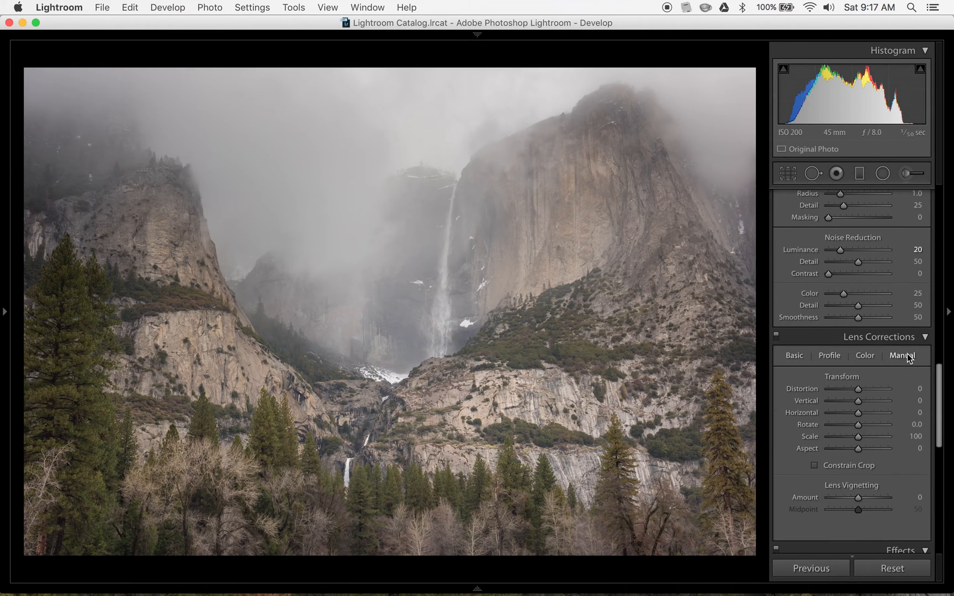
{"action": "left_click", "coordinate": [913, 402]}
{"action": "key", "text": "Up"}
{"action": "key", "text": "Up"}
{"action": "key", "text": "Down"}
{"action": "key", "text": "Down"}
{"action": "key", "text": "Down"}
{"action": "key", "text": "Down"}
{"action": "key", "text": "Down"}
{"action": "key", "text": "Down"}
{"action": "key", "text": "Down"}
{"action": "key", "text": "Down"}
{"action": "key", "text": "Down"}
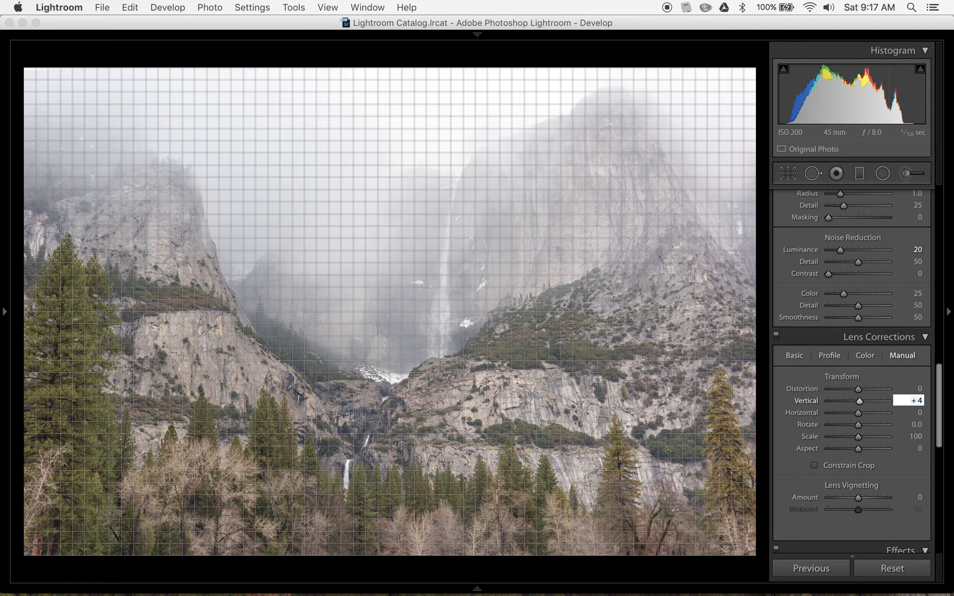
{"action": "key", "text": "Down"}
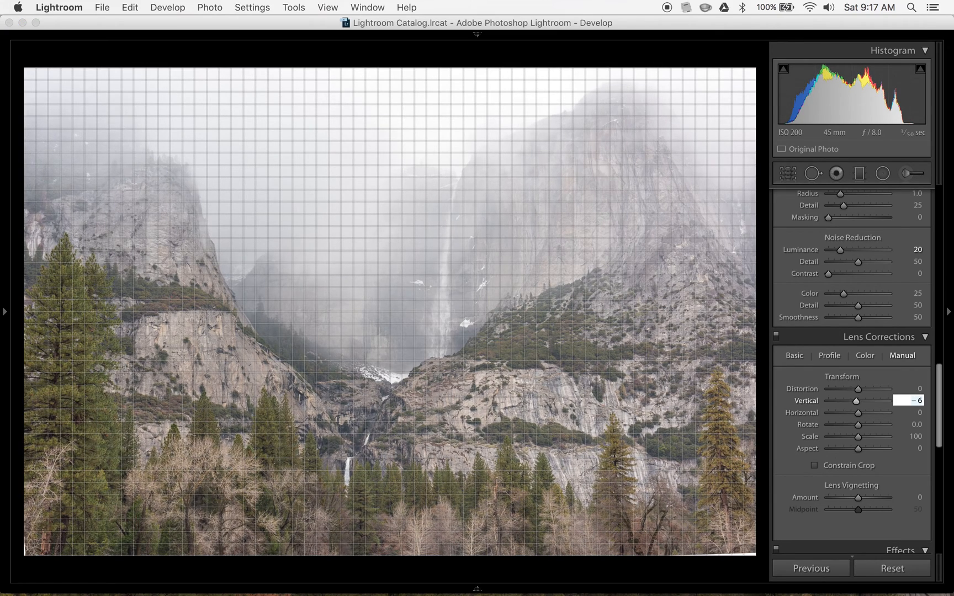
{"action": "key", "text": "Down"}
{"action": "key", "text": "Down"}
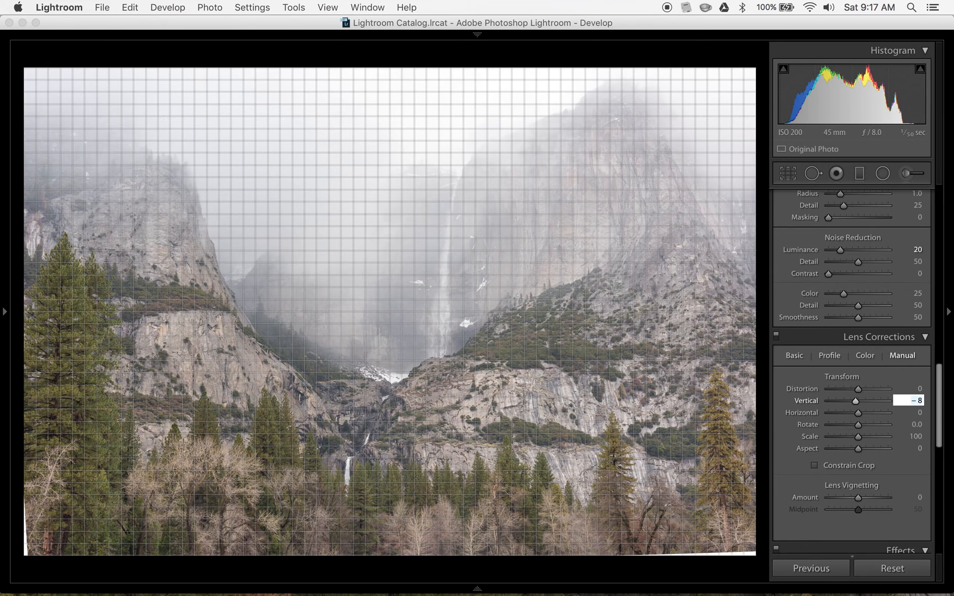
{"action": "left_click", "coordinate": [864, 467]}
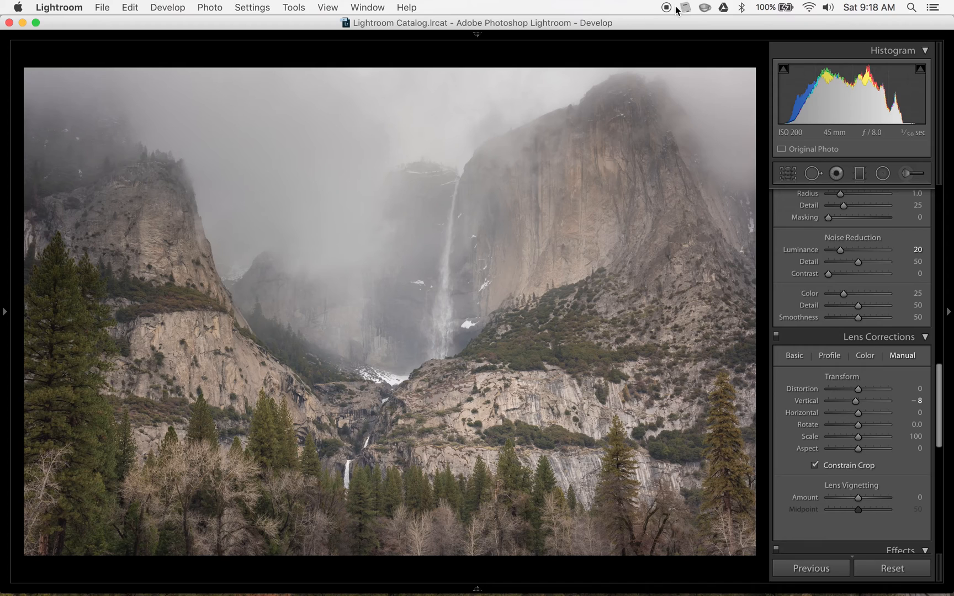
{"action": "double_click", "coordinate": [807, 403]}
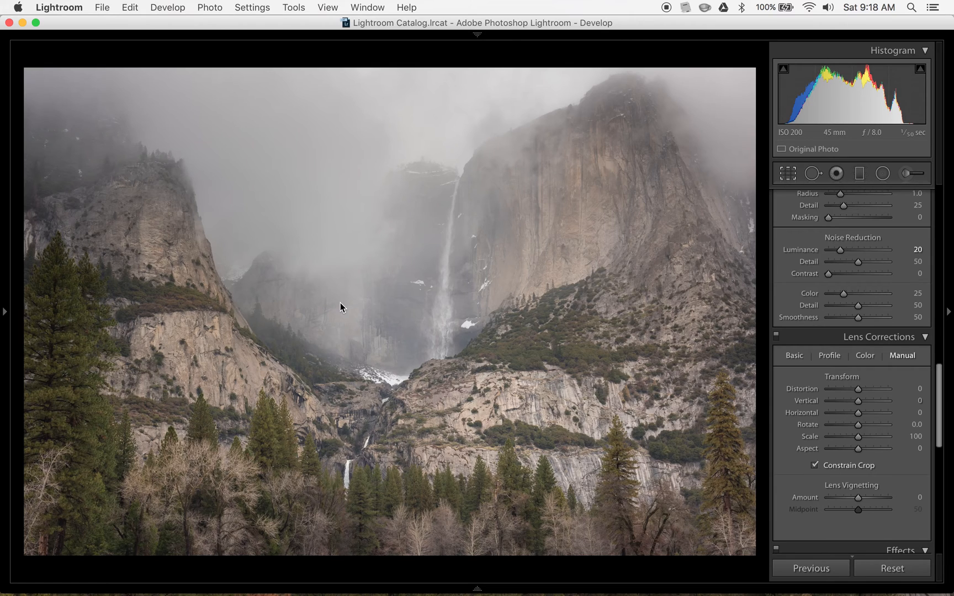
Reset the photo's crop and straightening
{"action": "key", "text": "r"}
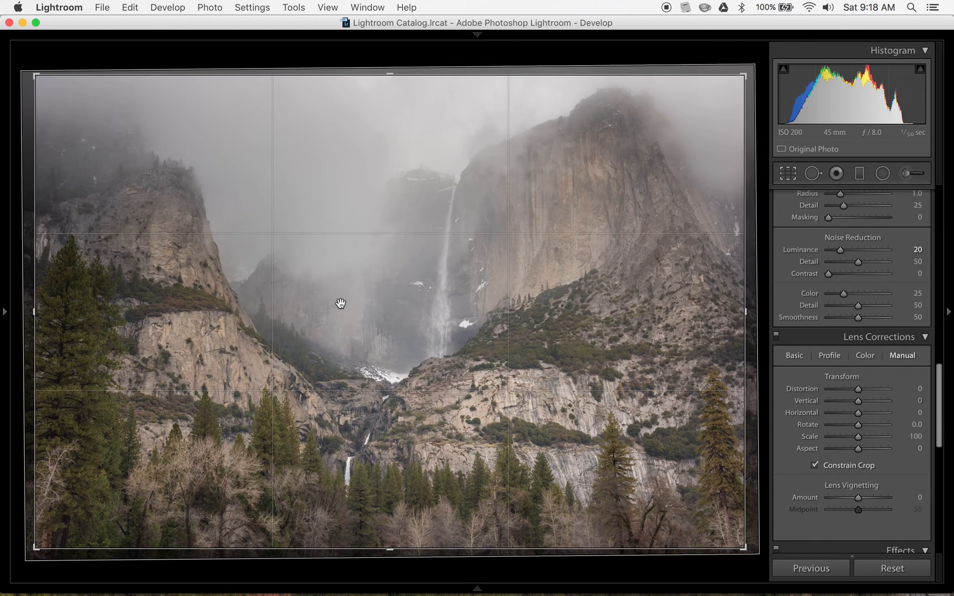
{"action": "right_click", "coordinate": [343, 189]}
{"action": "left_click", "coordinate": [407, 196]}
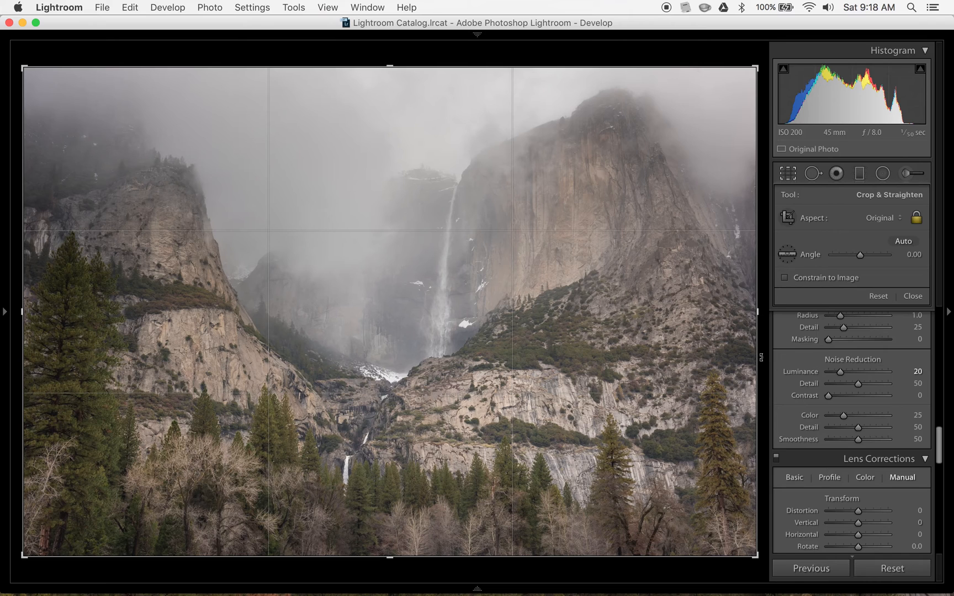
Try a crop angle of −0.97, reset the crop again and close the crop tool
{"action": "left_click_drag", "start_coordinate": [761, 357], "coordinate": [763, 351]}
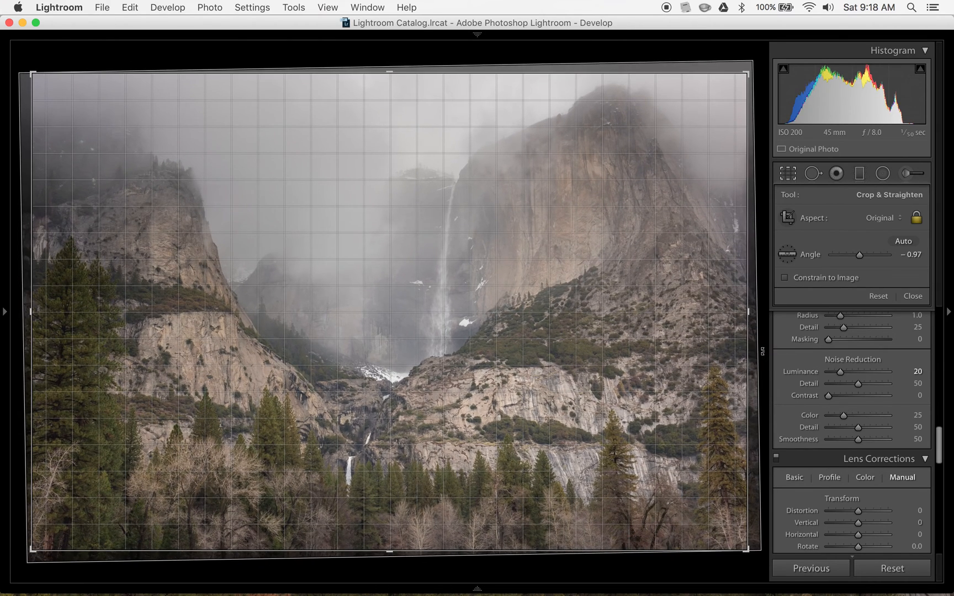
{"action": "right_click", "coordinate": [720, 174]}
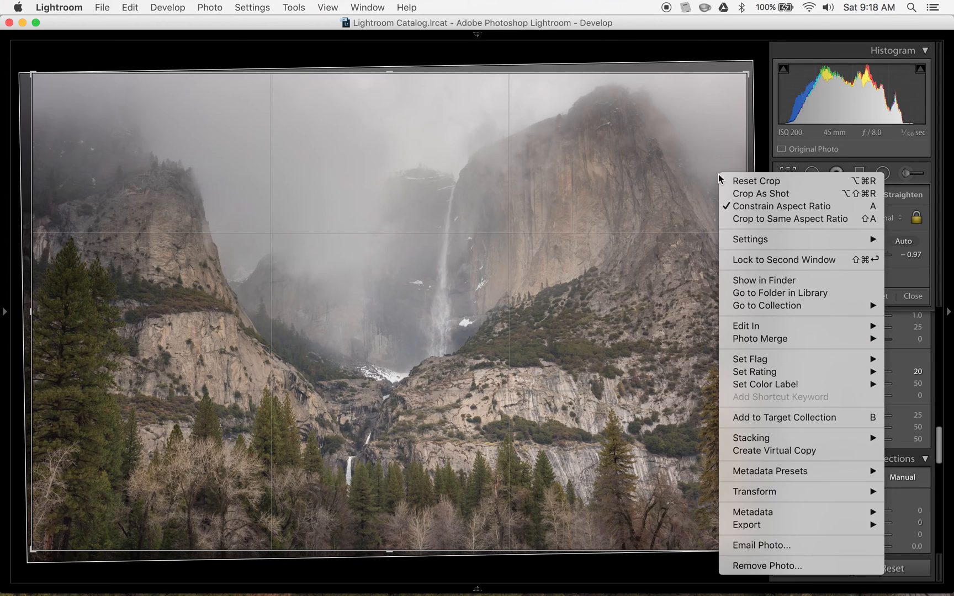
{"action": "key", "text": "Escape"}
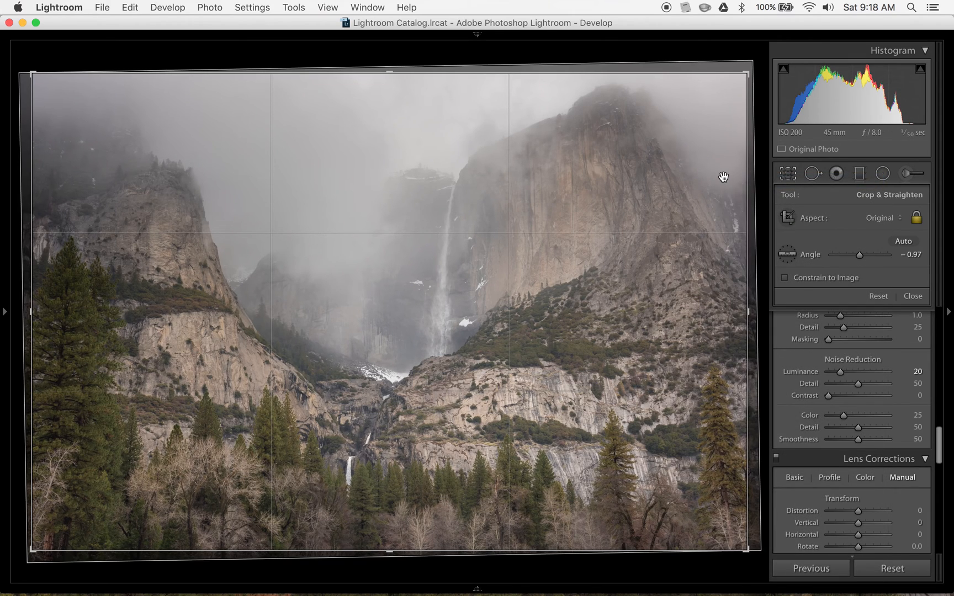
{"action": "key", "text": "super+alt+r"}
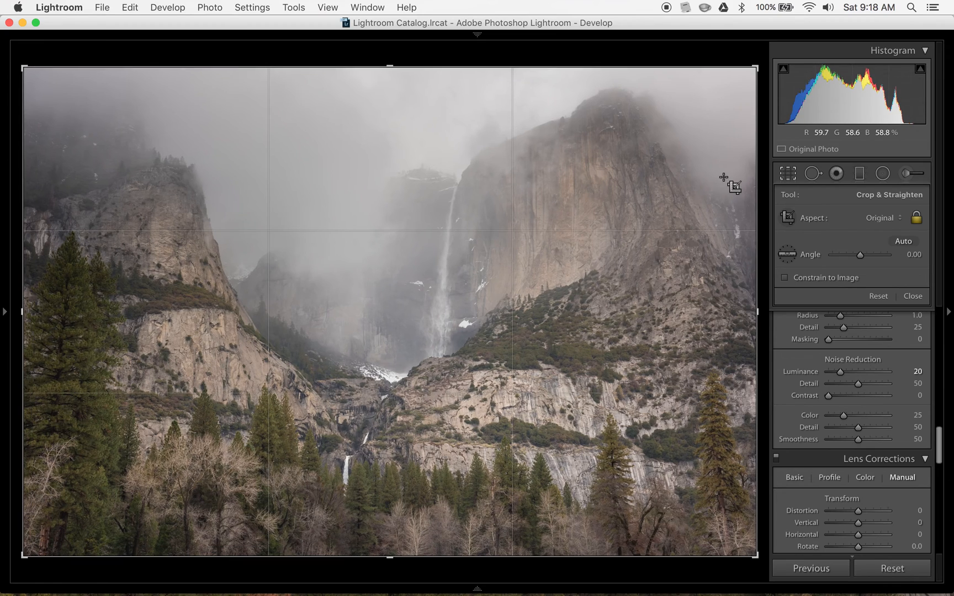
{"action": "left_click", "coordinate": [786, 178]}
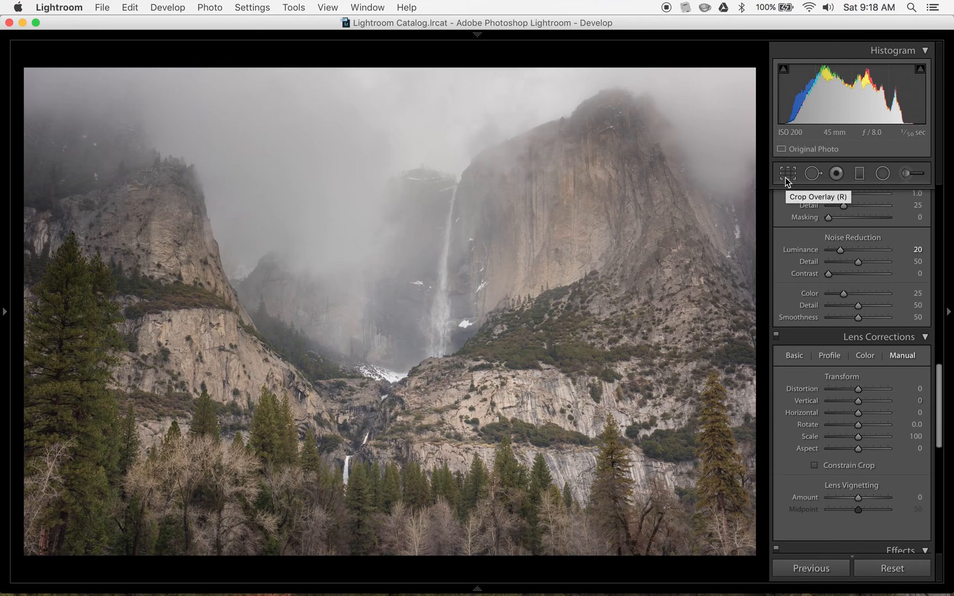
Try a Clarity of +15 on the photo
{"action": "scroll", "coordinate": [805, 230], "scroll_direction": "up", "scroll_amount": 10}
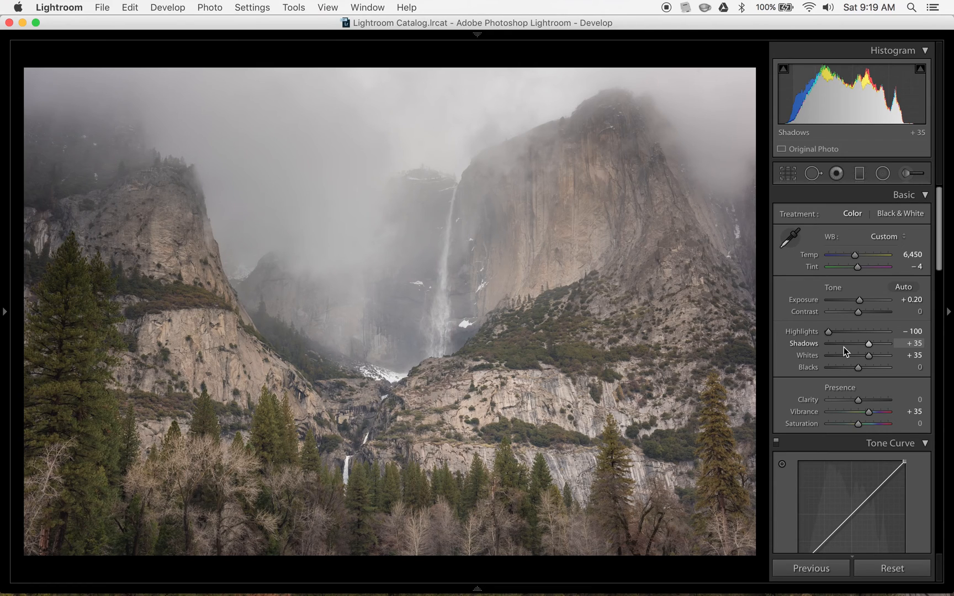
{"action": "scroll", "coordinate": [843, 347], "scroll_direction": "down", "scroll_amount": 15}
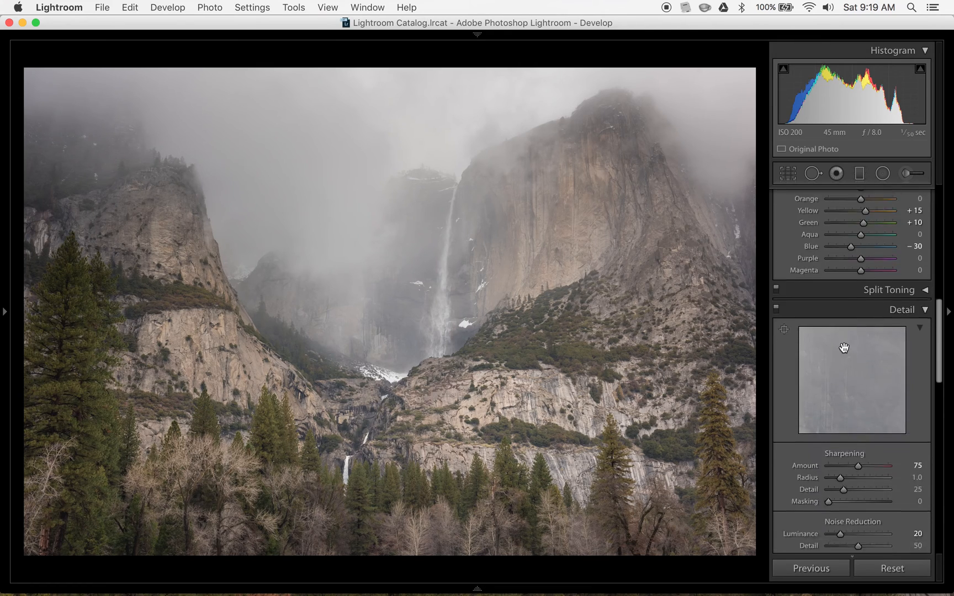
{"action": "scroll", "coordinate": [844, 347], "scroll_direction": "down", "scroll_amount": 5}
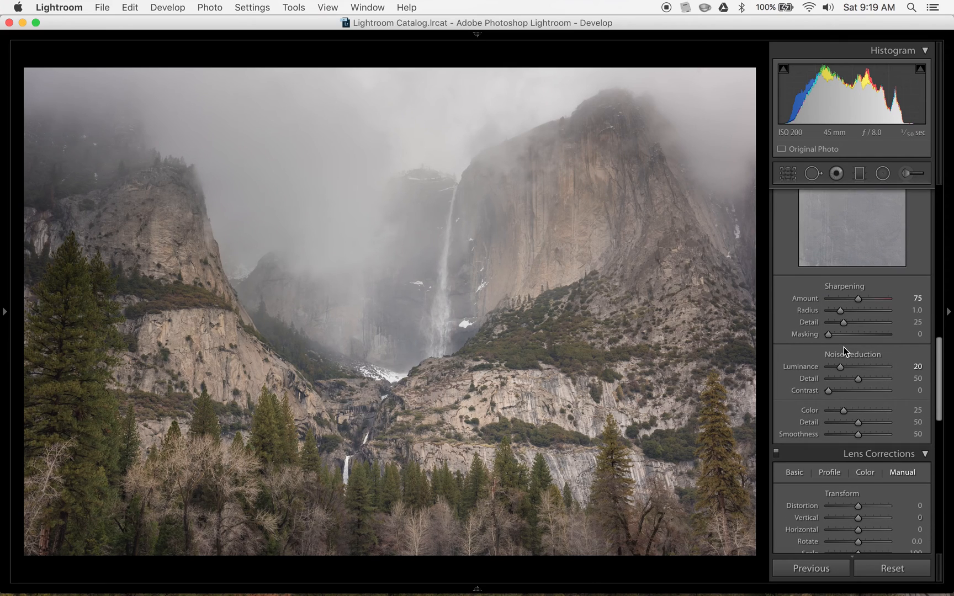
{"action": "scroll", "coordinate": [843, 346], "scroll_direction": "up", "scroll_amount": 20}
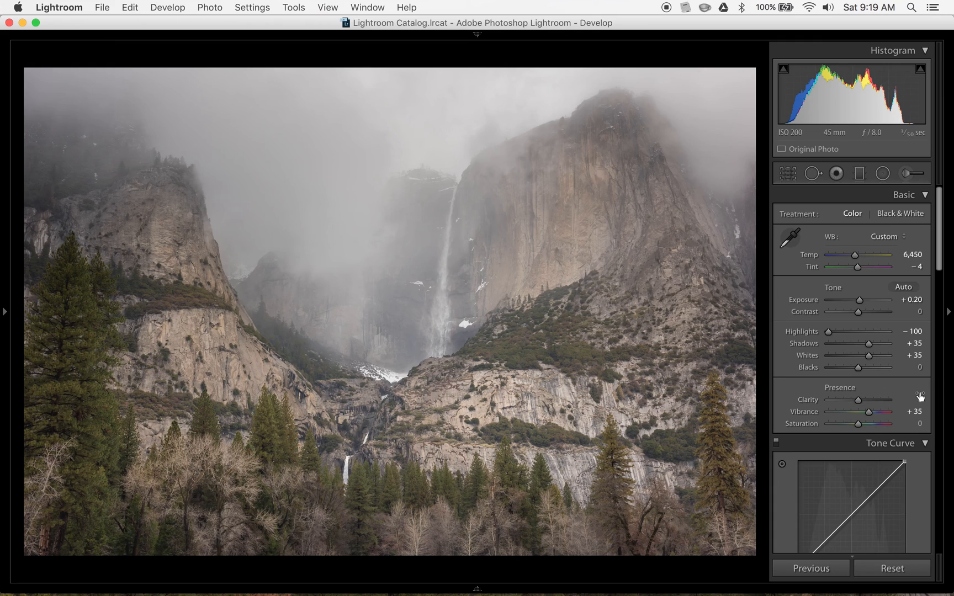
{"action": "left_click", "coordinate": [905, 399]}
{"action": "type", "text": "15"}
{"action": "key", "text": "Return"}
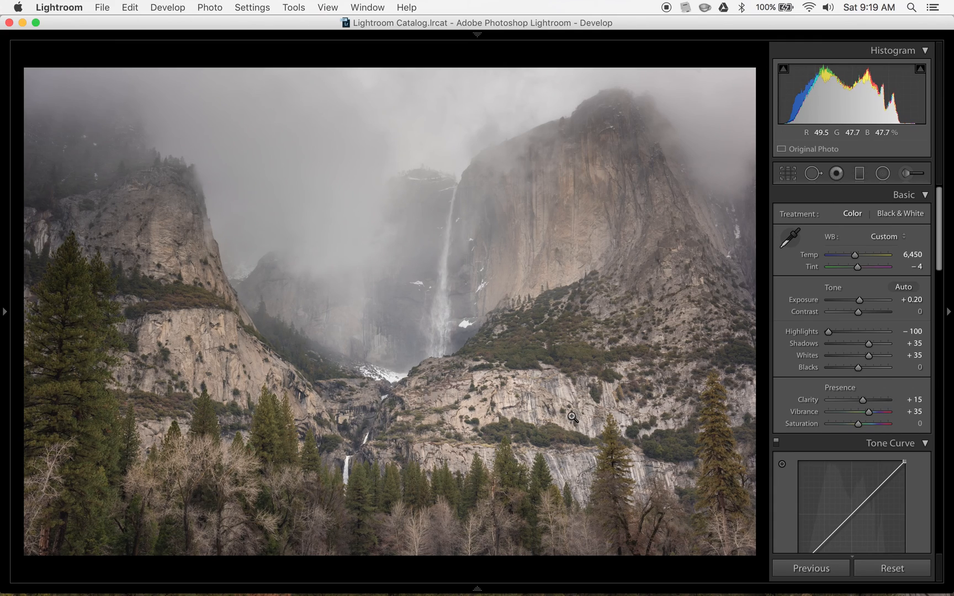
Try Clarity at +100, checking the cliff face close up, and at −48, resetting it to 0 each time
{"action": "left_click", "coordinate": [542, 282]}
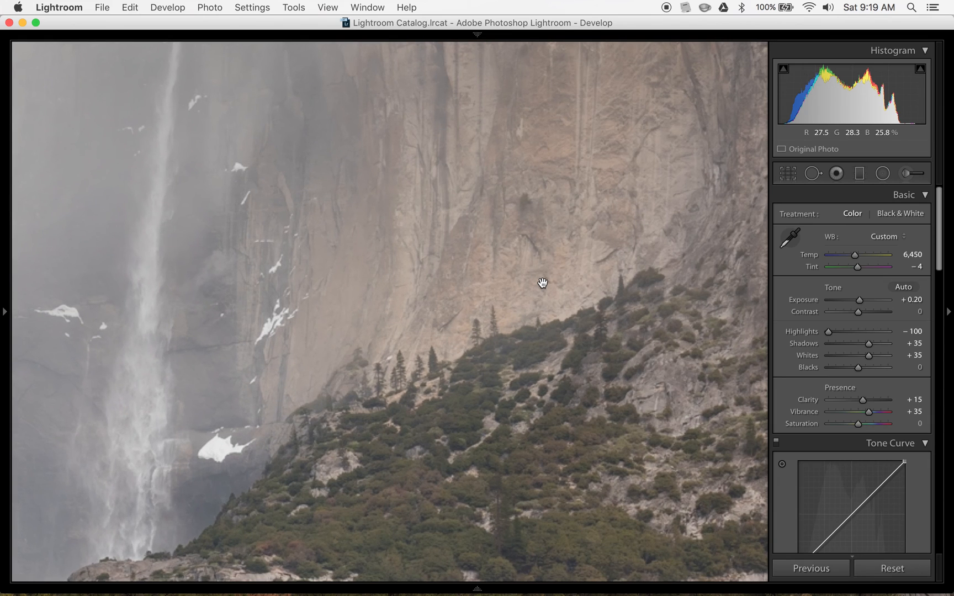
{"action": "left_click_drag", "start_coordinate": [862, 399], "coordinate": [907, 404]}
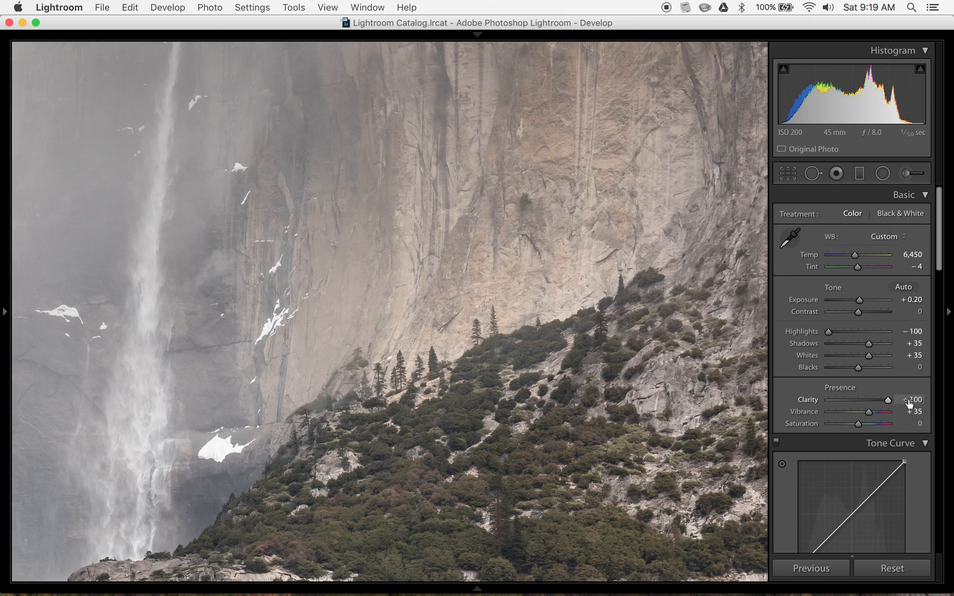
{"action": "left_click", "coordinate": [558, 331]}
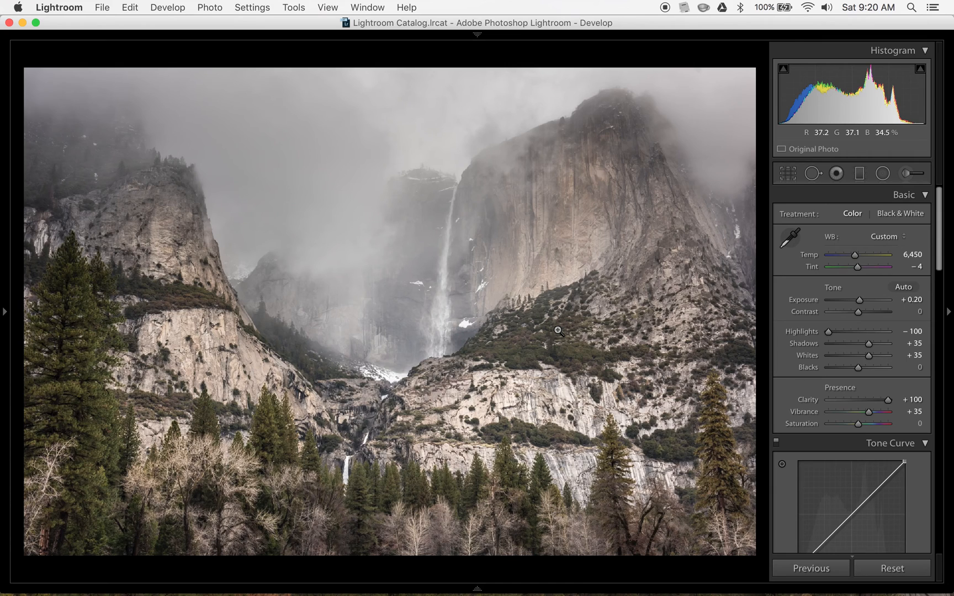
{"action": "double_click", "coordinate": [809, 401]}
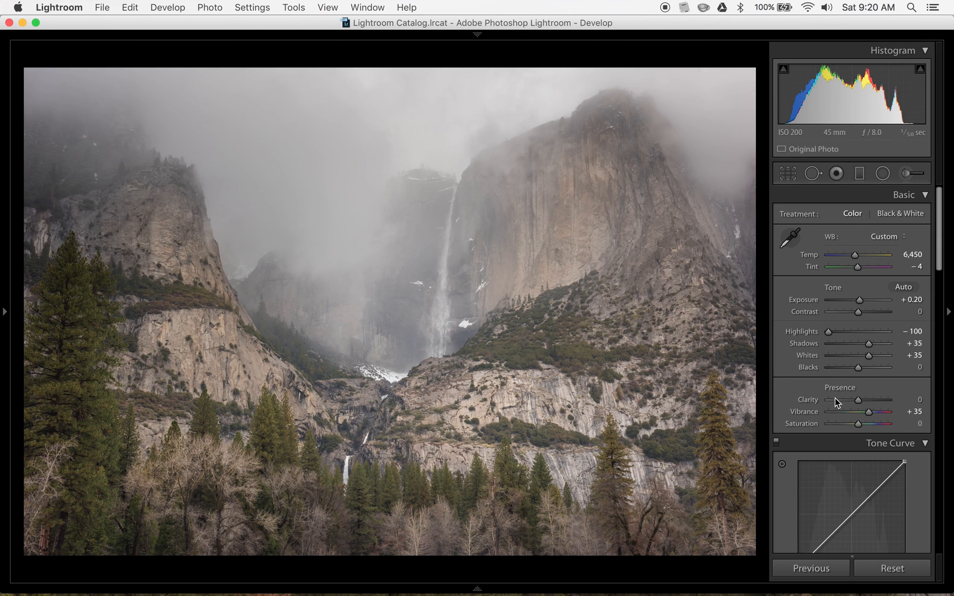
{"action": "mouse_move", "coordinate": [847, 400]}
{"action": "left_mouse_down"}
{"action": "mouse_move", "coordinate": [828, 400]}
{"action": "mouse_move", "coordinate": [844, 401]}
{"action": "left_mouse_up"}
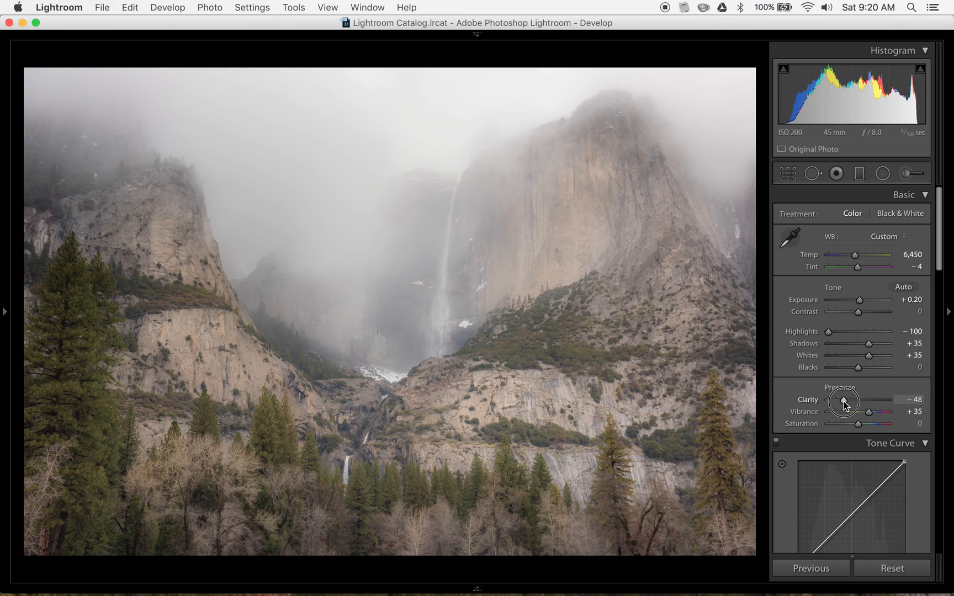
{"action": "double_click", "coordinate": [809, 403]}
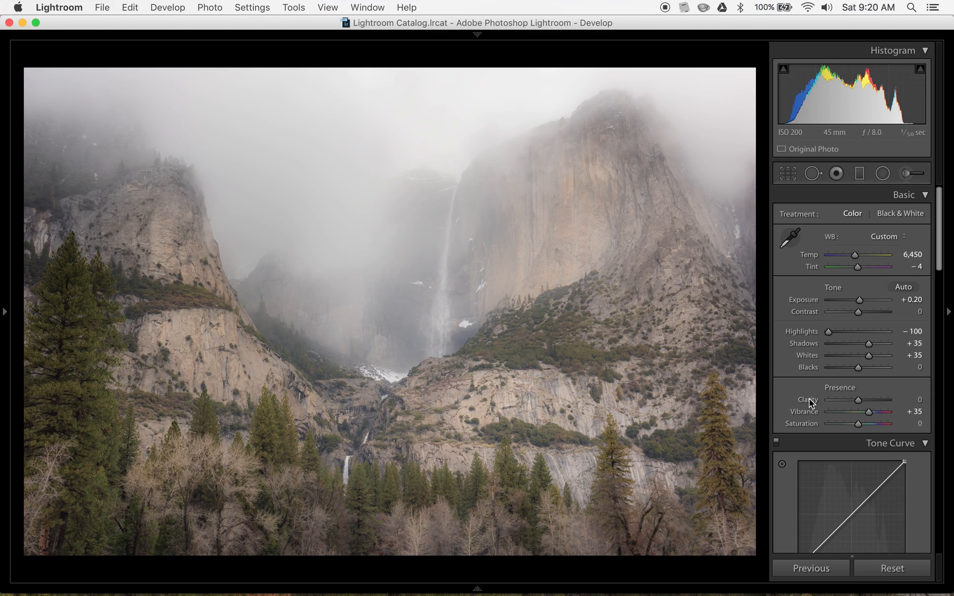